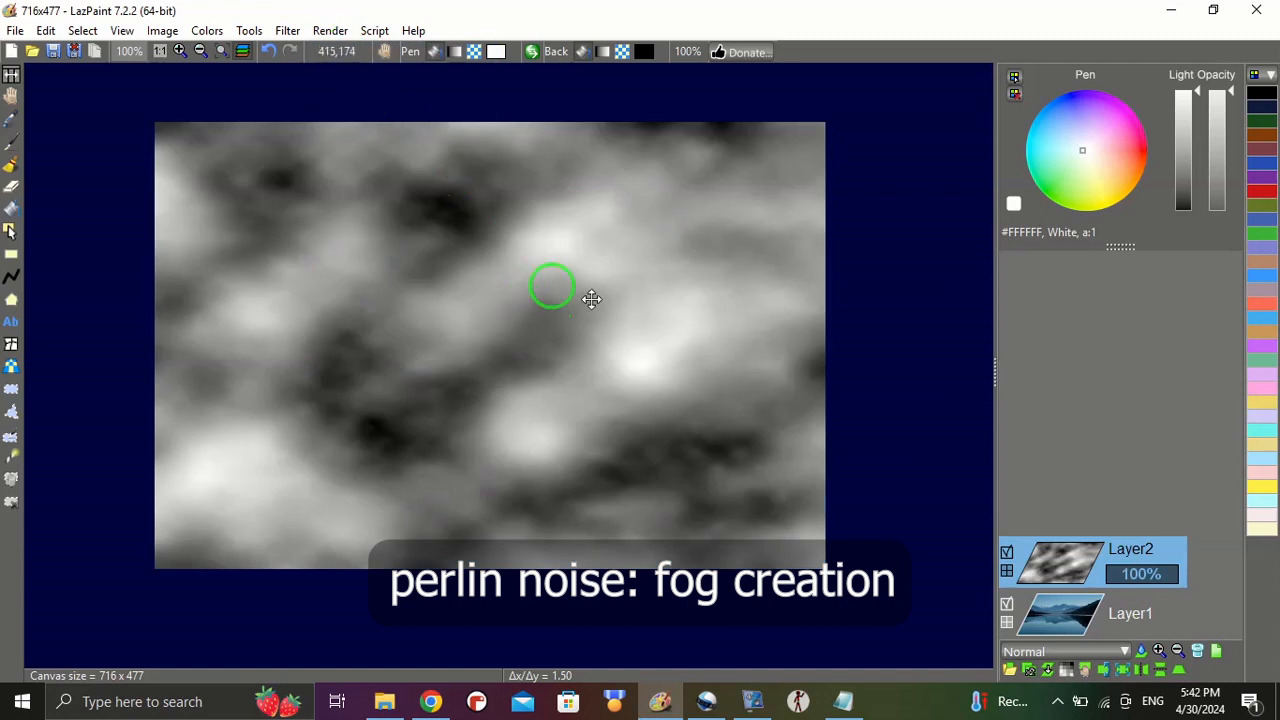
- Set the Perlin noise layer's blend mode to Screen over the lake photo and adjust its opacity slightly downwards
left_click(1143, 654)
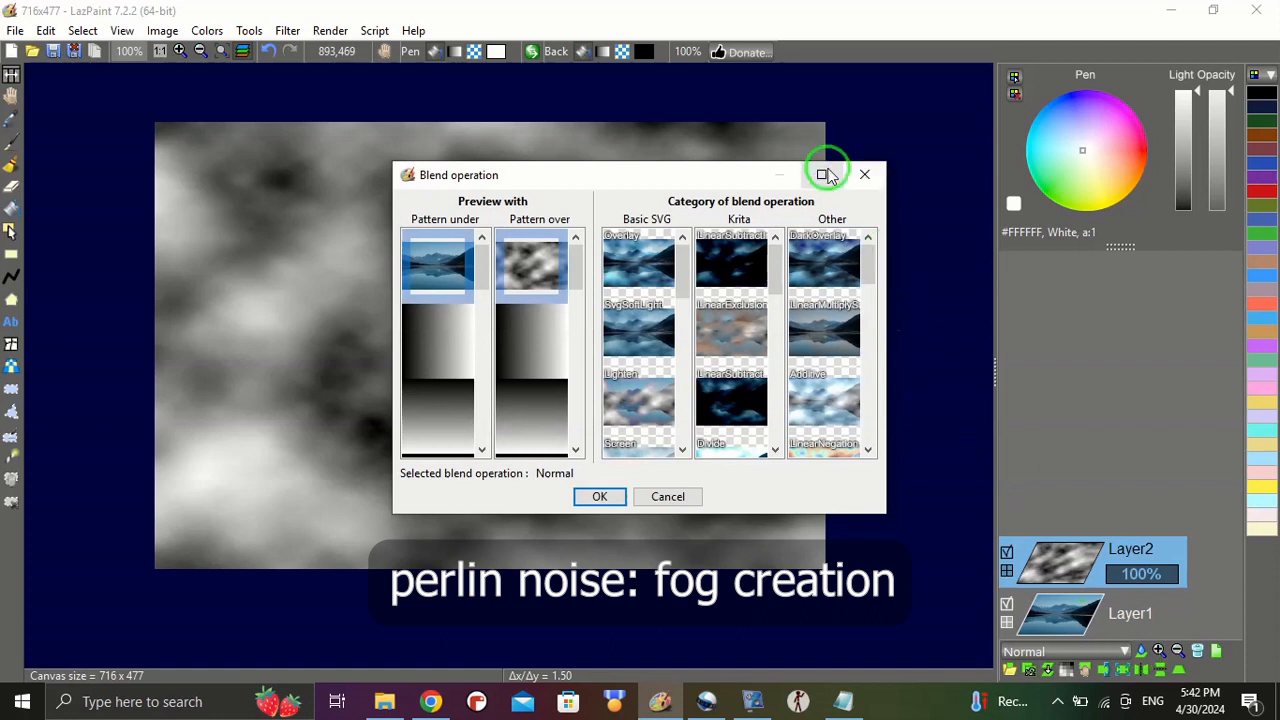
left_click(822, 175)
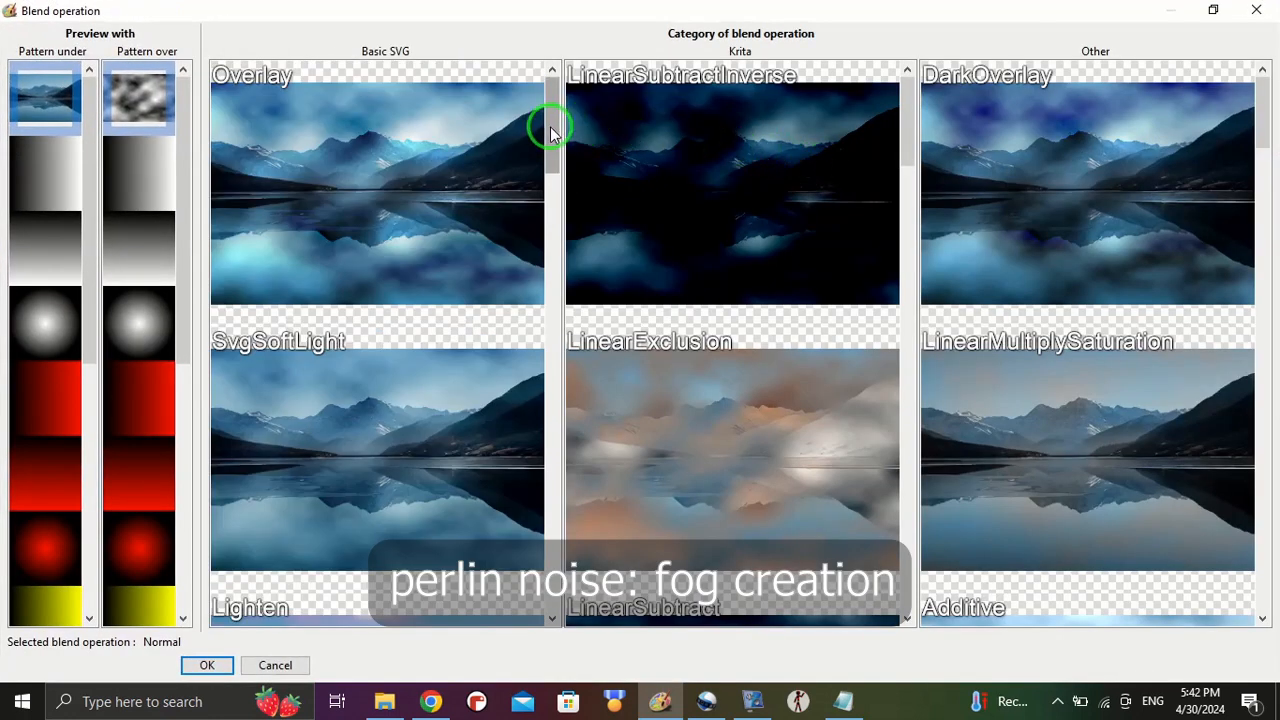
left_click_drag(550, 130, 553, 214)
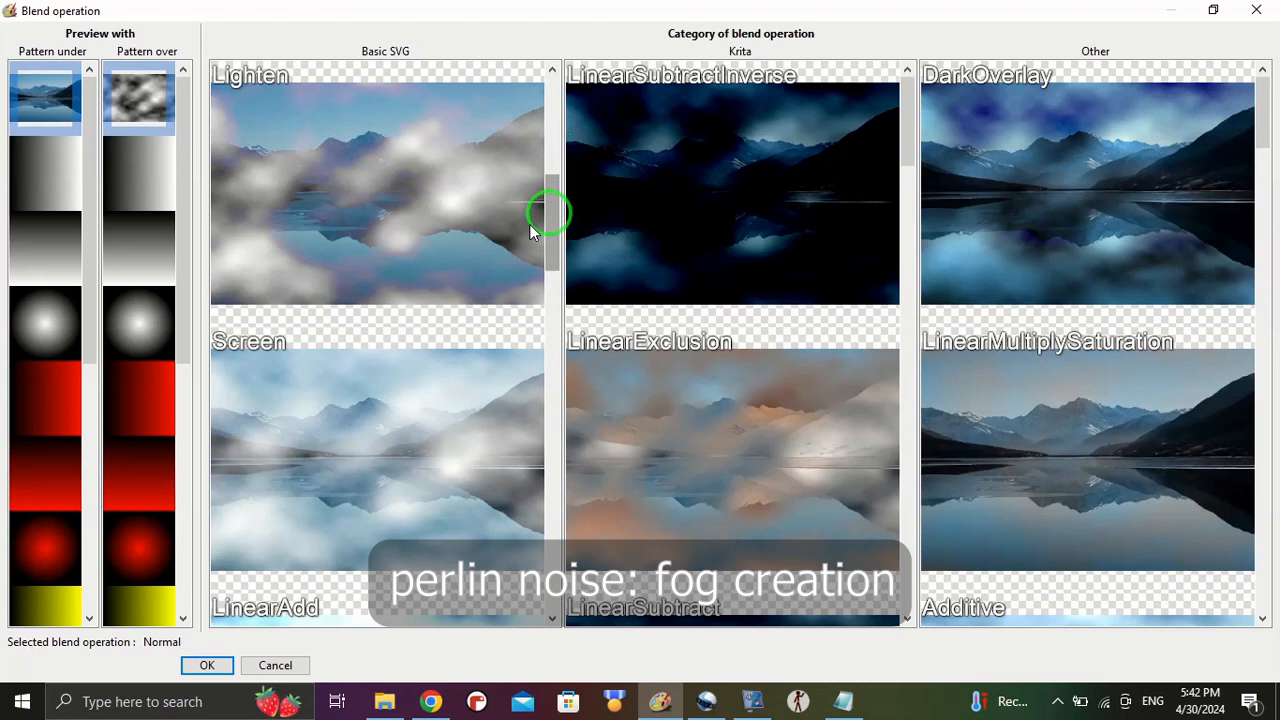
double_click(296, 449)
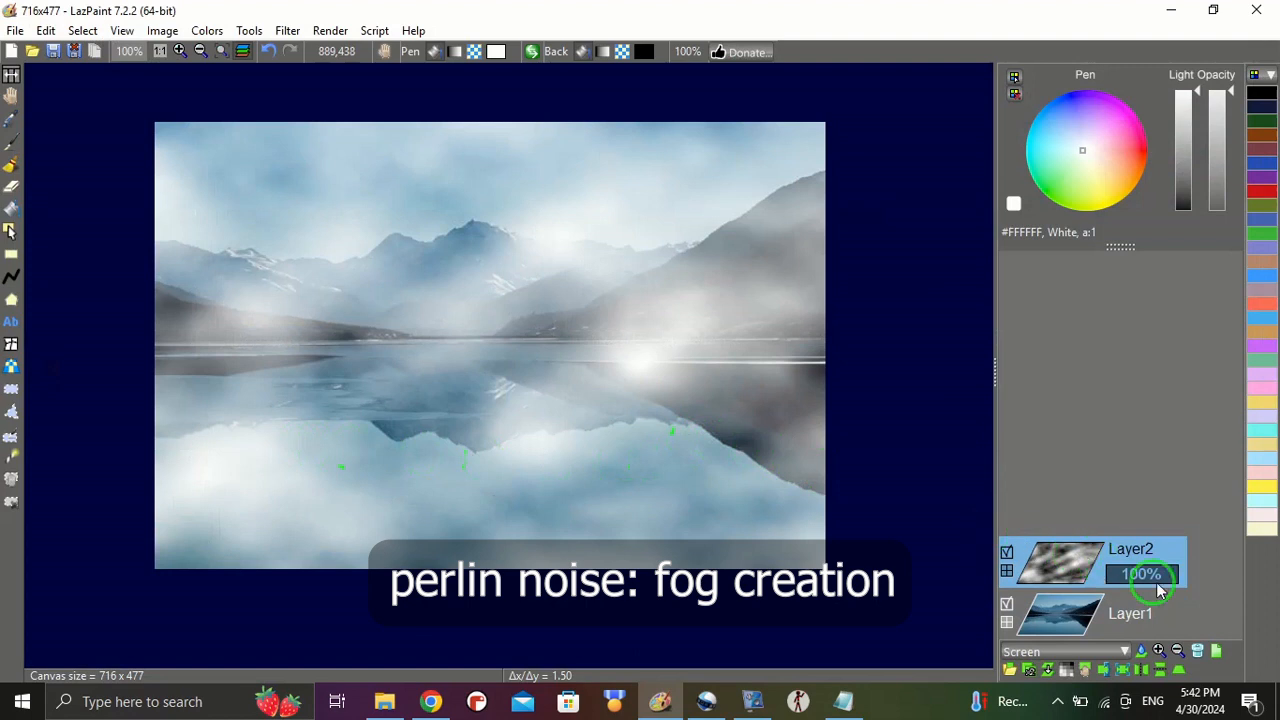
left_click_drag(1178, 583, 1165, 585)
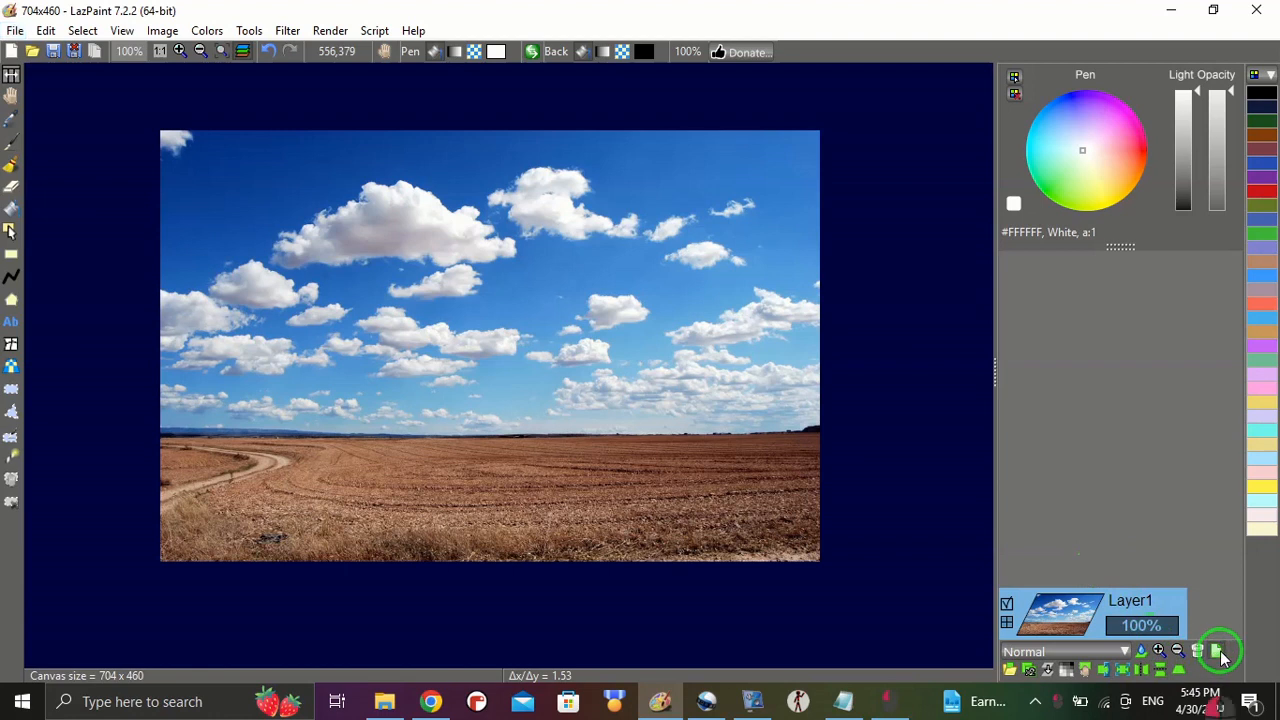
- Add a new layer above the field photo and fill it with Perlin noise
left_click(1218, 652)
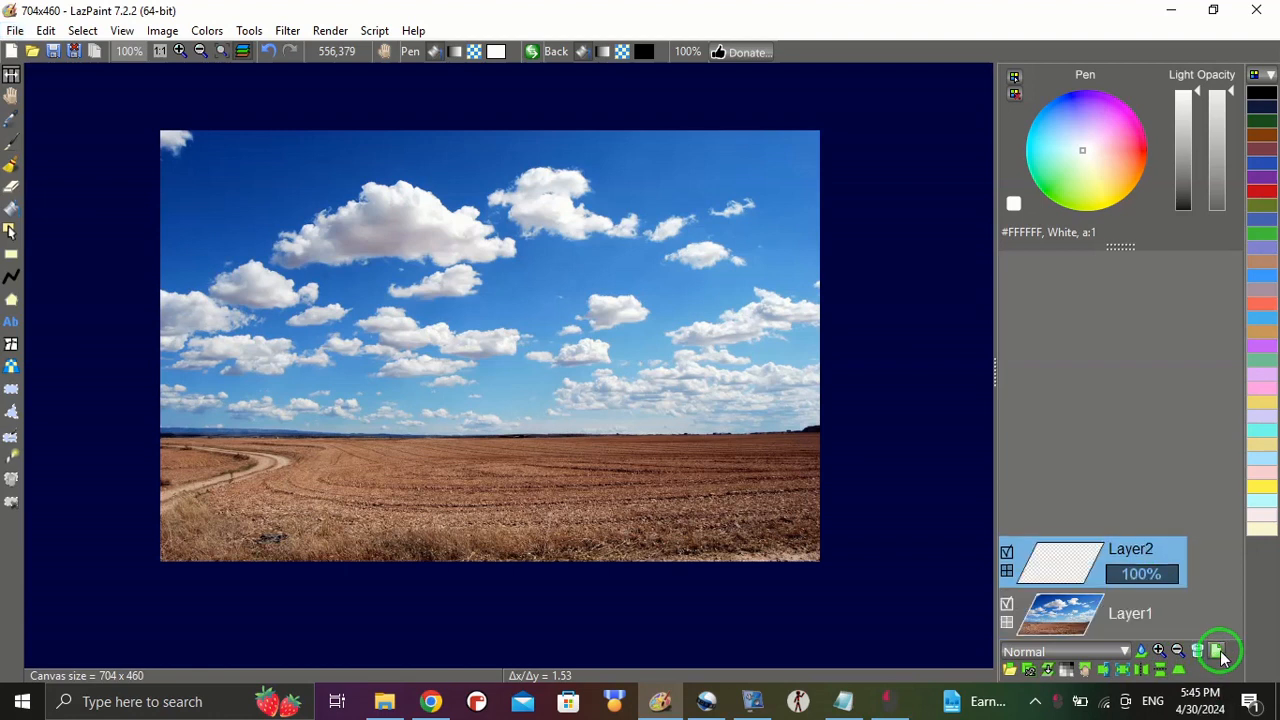
left_click(322, 30)
left_click(330, 52)
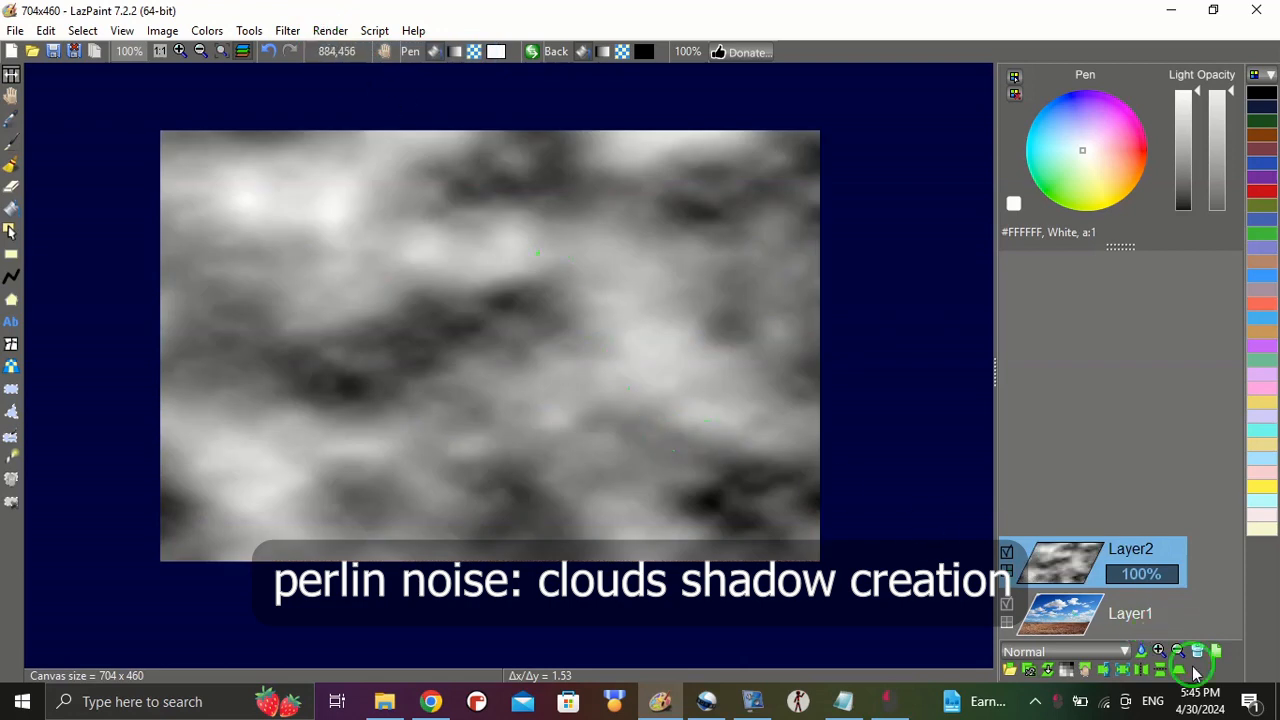
- Lower the noise layer's opacity to 76% and distort its perspective by bringing both upper corners down to the field's horizon
left_click_drag(1167, 575, 1160, 574)
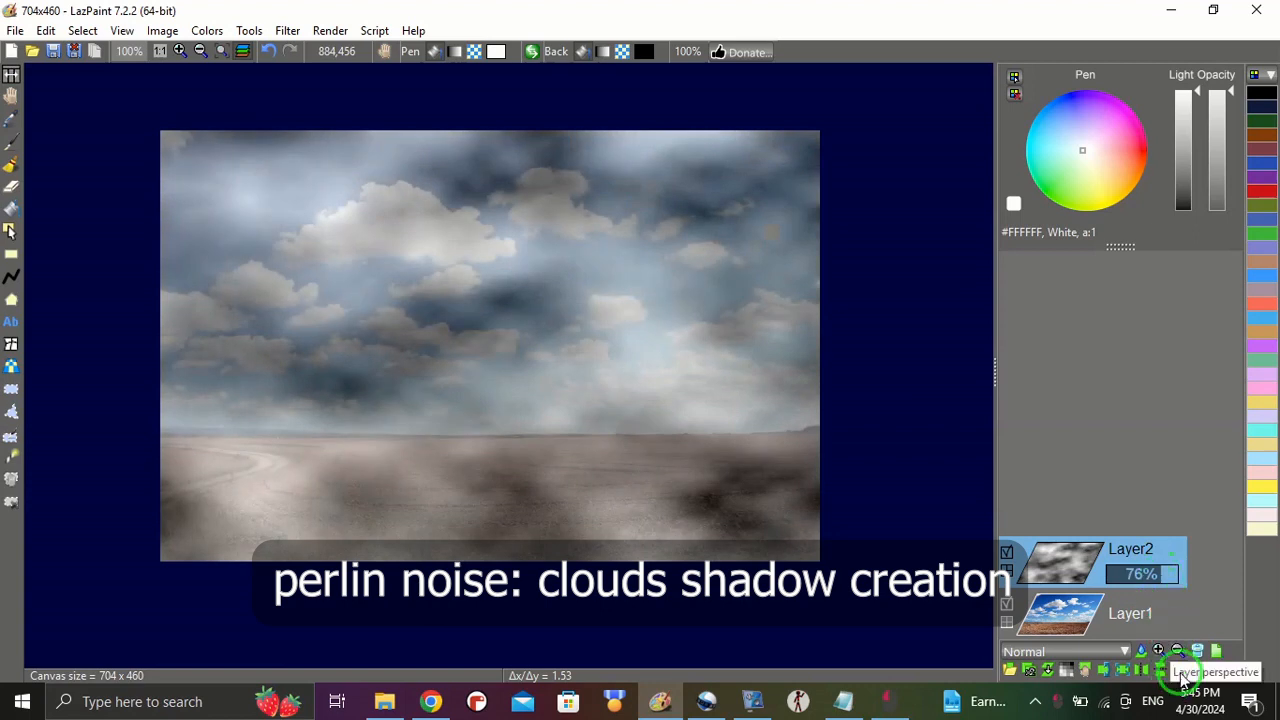
left_click(1178, 668)
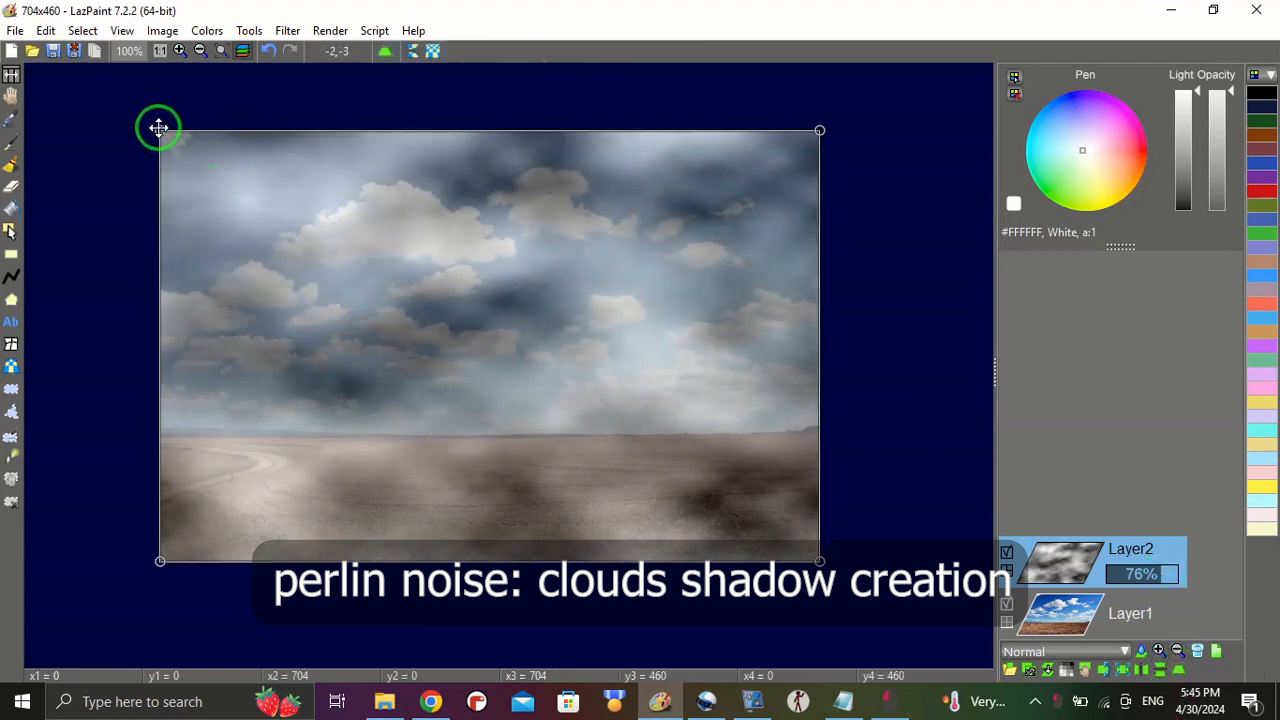
left_click_drag(160, 130, 160, 435)
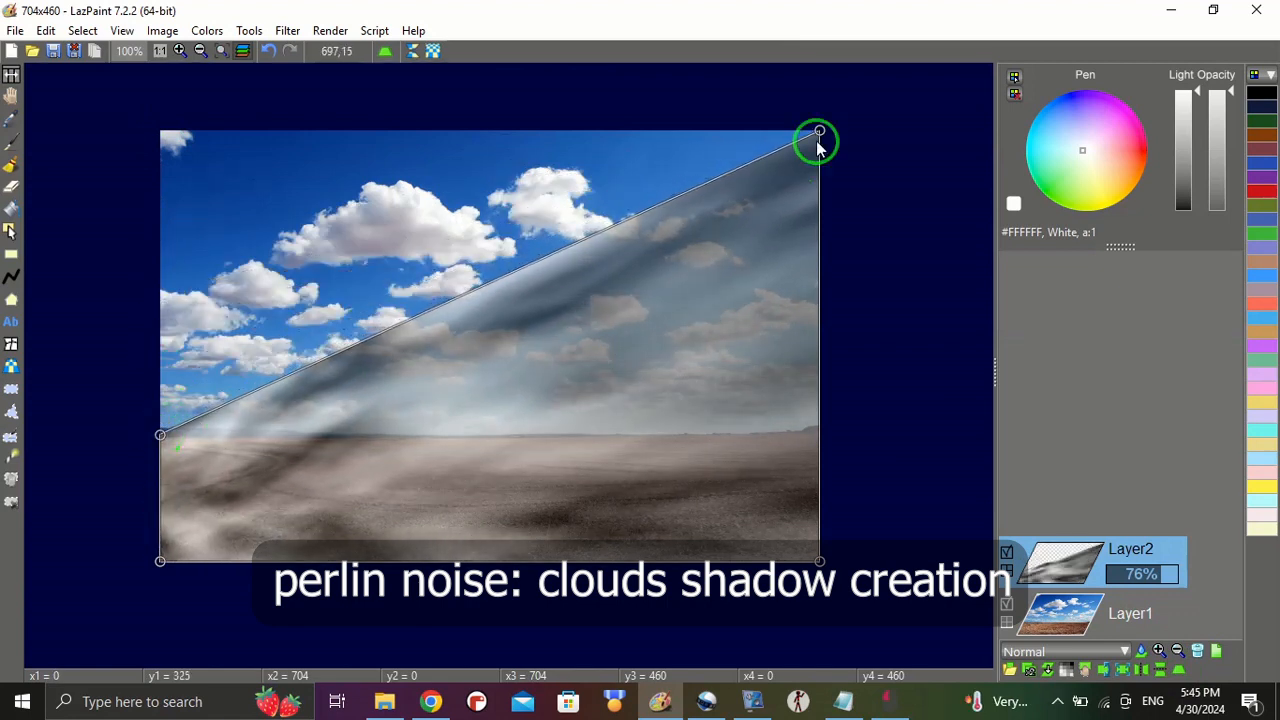
left_click_drag(820, 131, 821, 430)
key("Return")
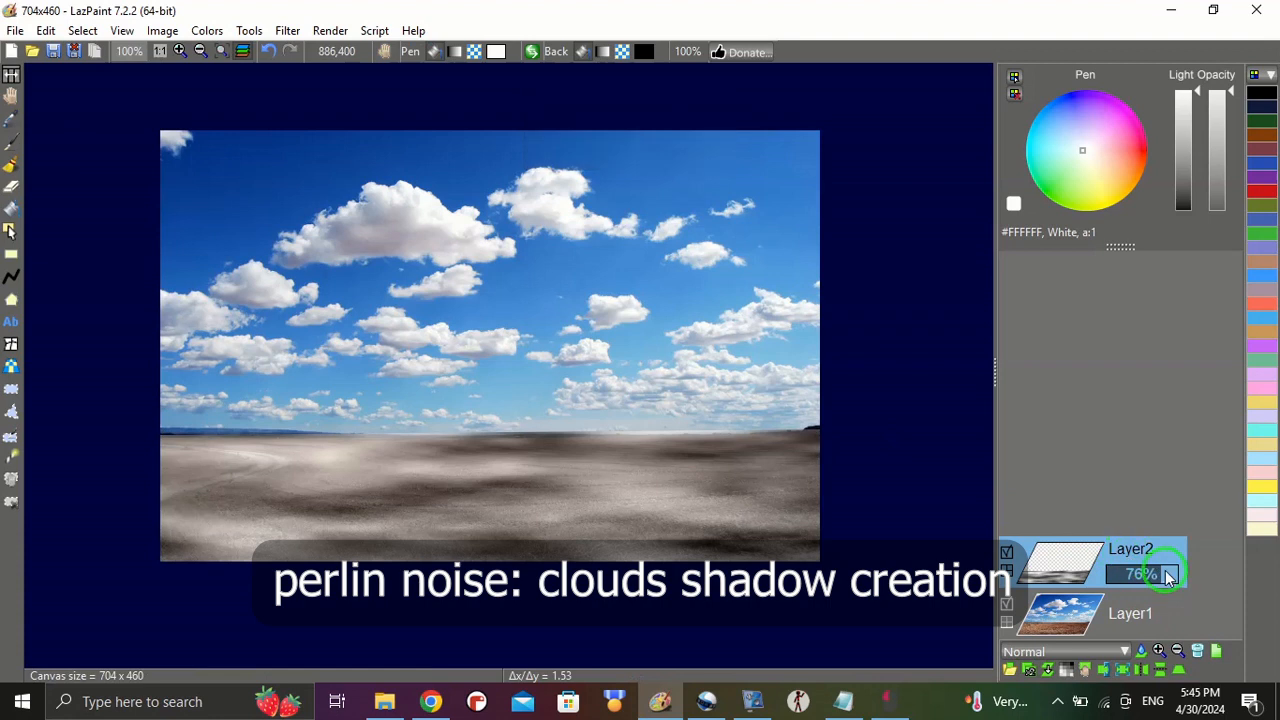
- Set the distorted noise layer's blend mode to Overlay with 66% opacity, and compare the photo with the layer hidden and shown
left_click_drag(1150, 574, 1199, 577)
left_click(1125, 651)
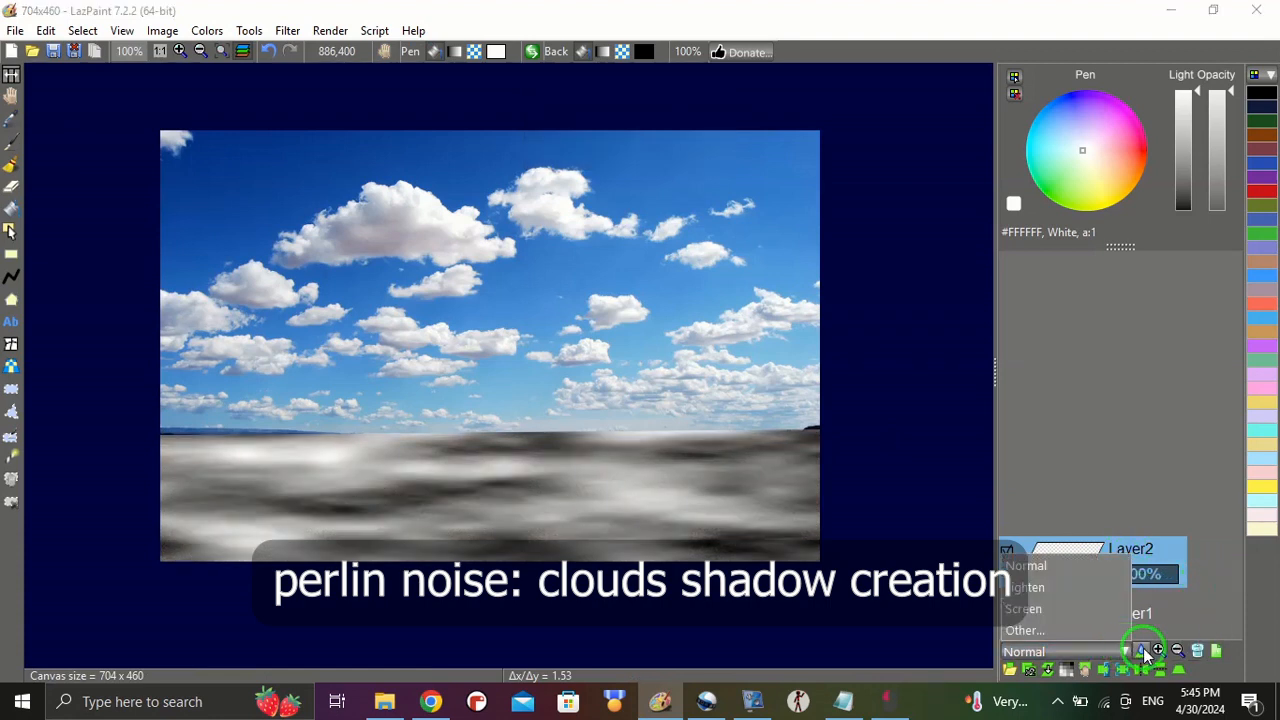
left_click(1138, 652)
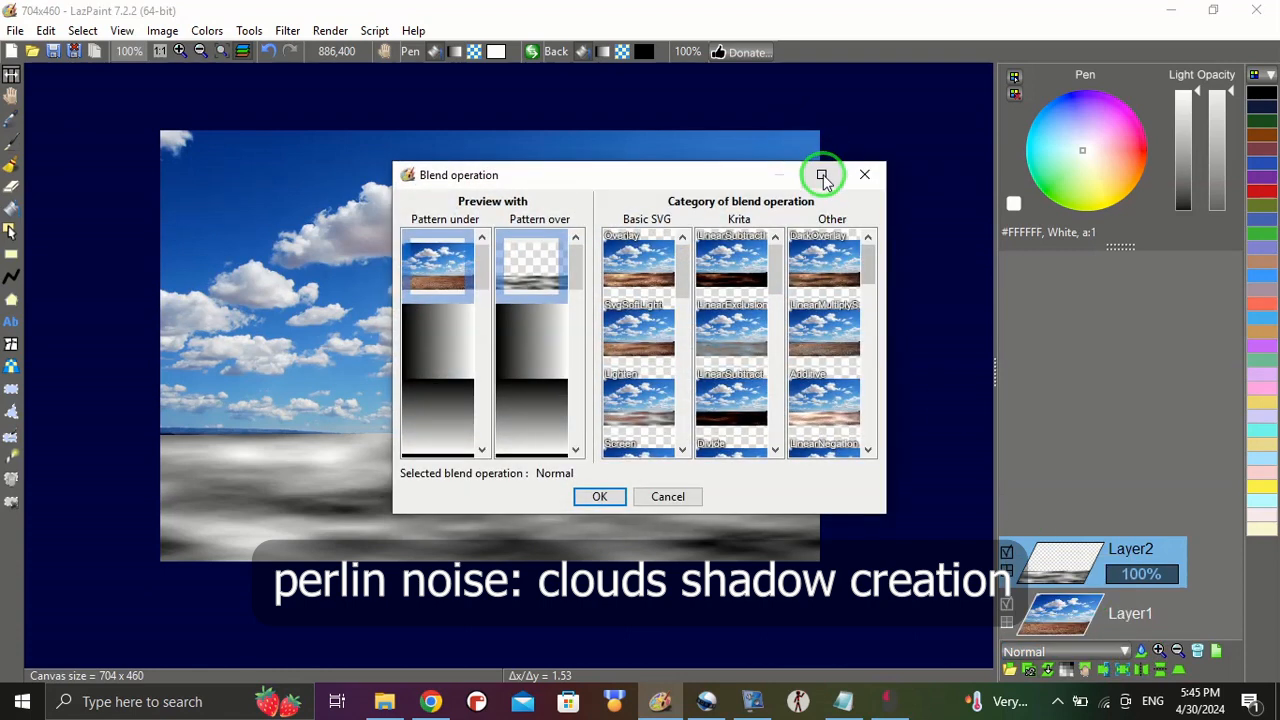
left_click(822, 176)
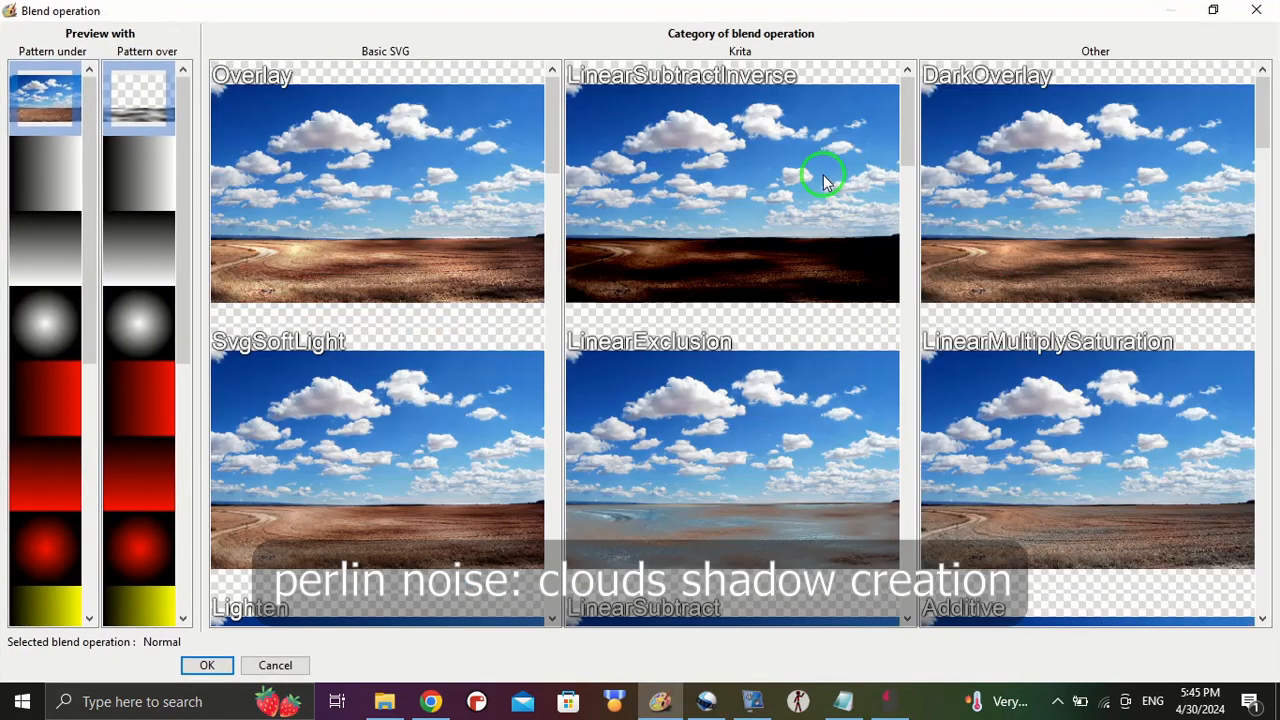
double_click(423, 190)
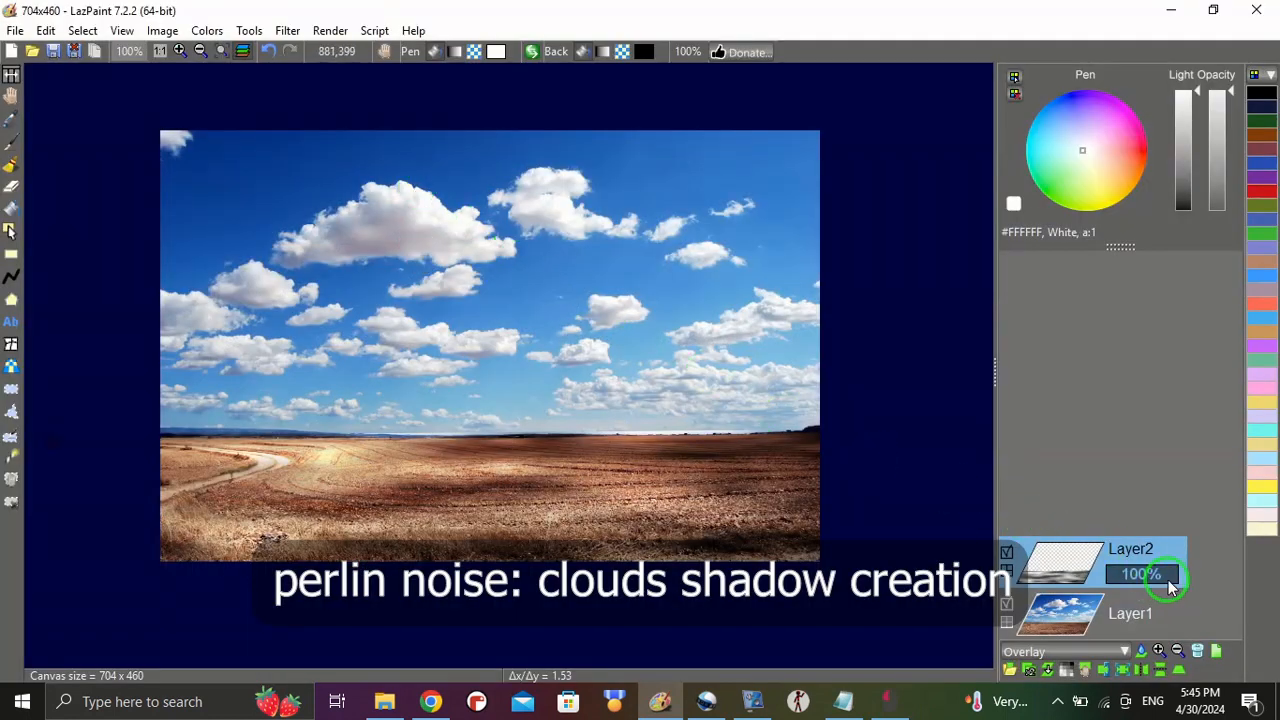
mouse_move(1179, 585)
left_mouse_down()
mouse_move(1140, 580)
mouse_move(1155, 582)
left_mouse_up()
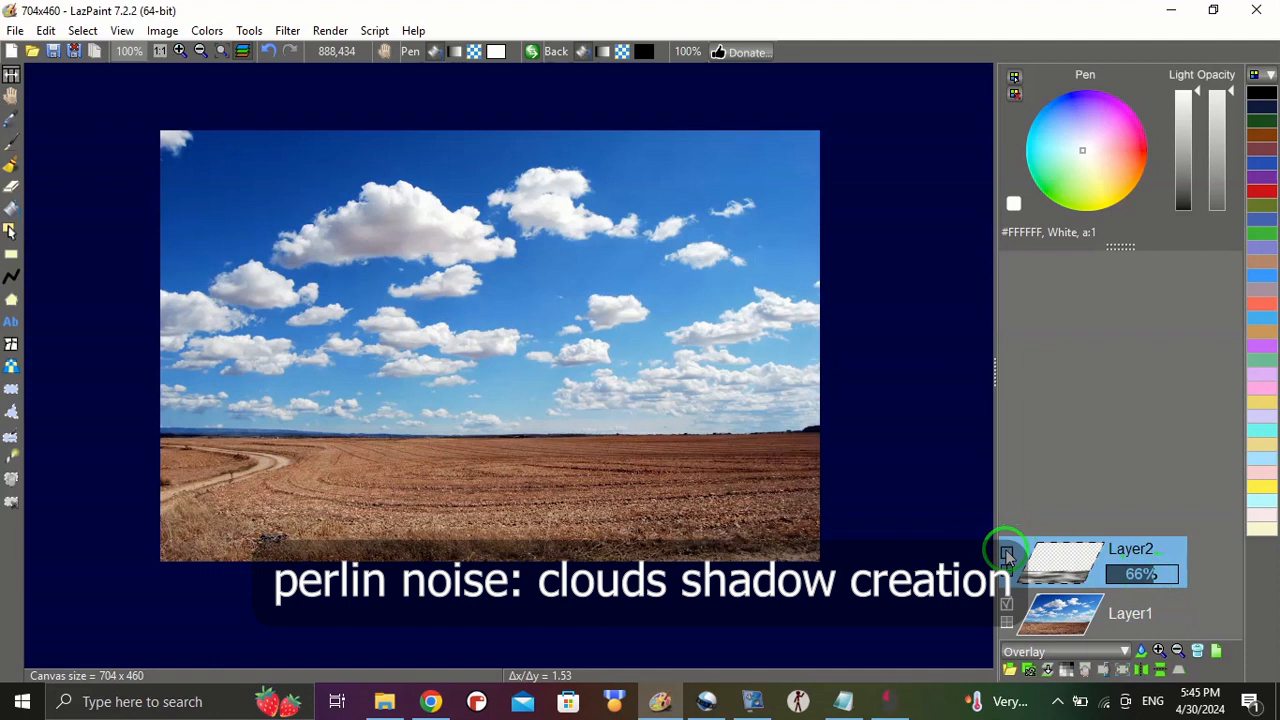
left_click(1007, 556)
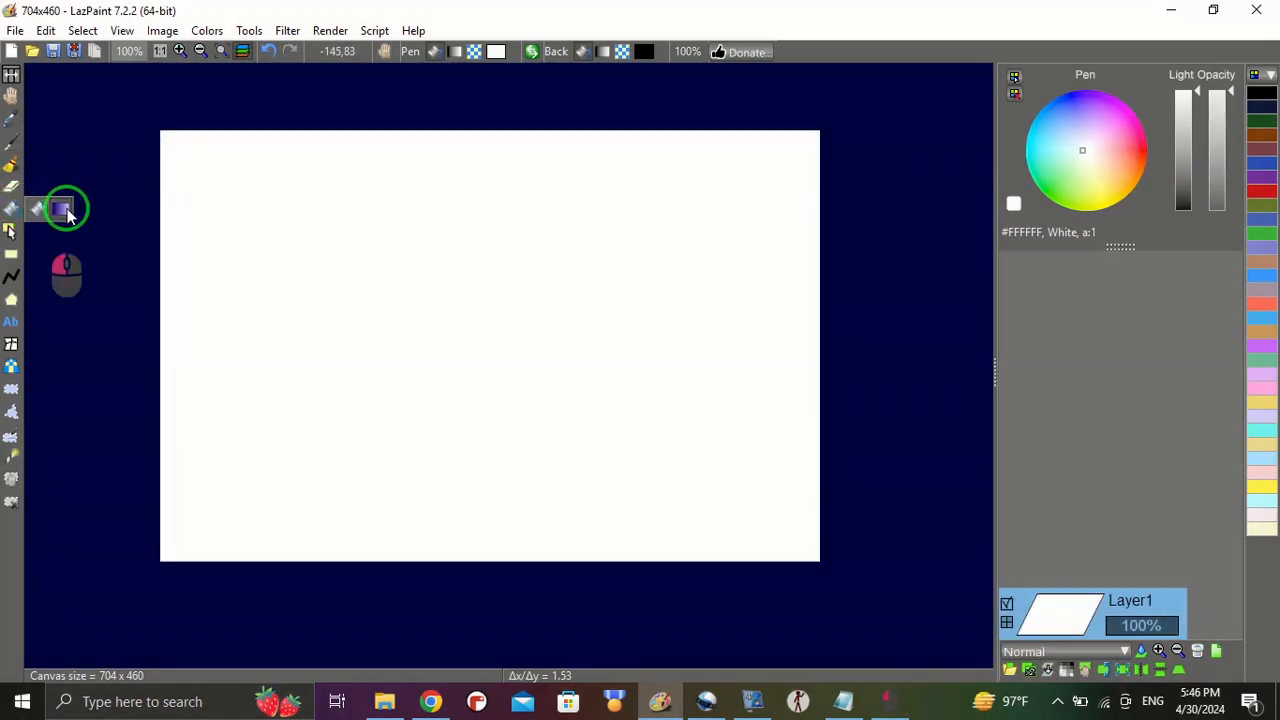
- Activate the Gradient tool and set its colour interpolation to sRGB
left_click(62, 210)
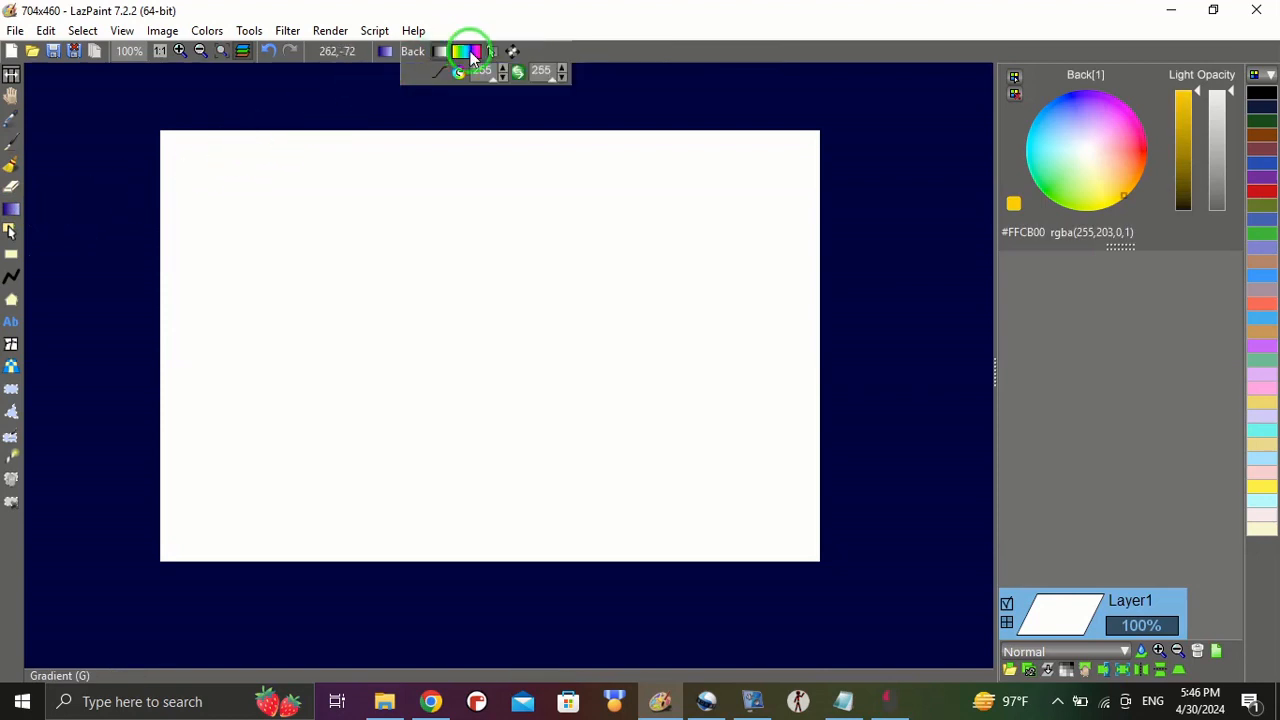
left_click(458, 72)
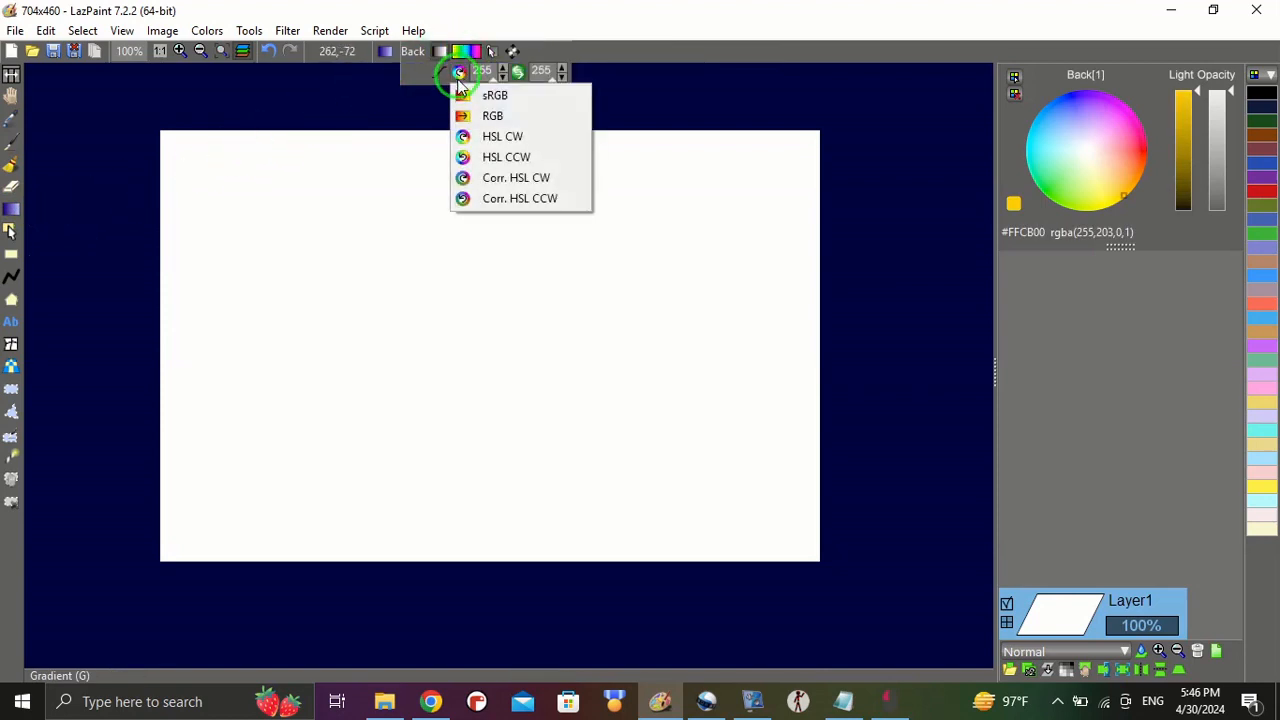
left_click(461, 96)
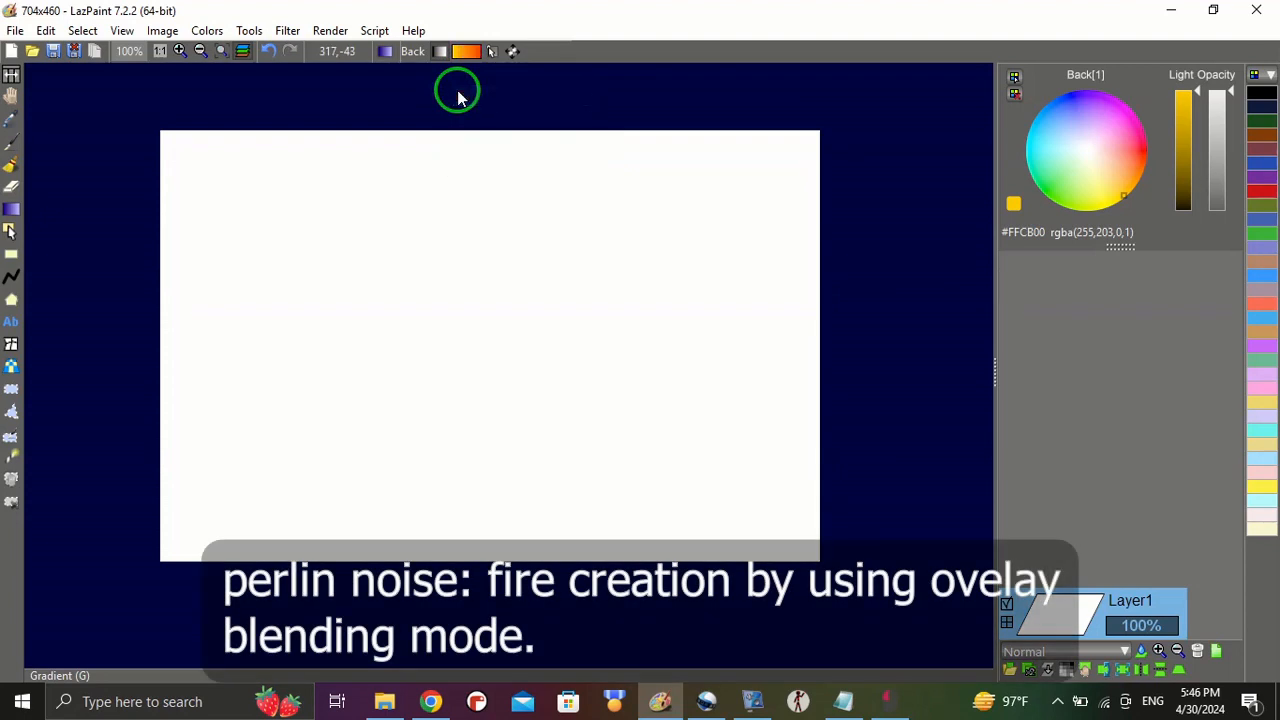
- Fill the white layer with a vertical gradient from #FFC21A at the canvas's lower edge to black about 269 px higher
left_click(458, 62)
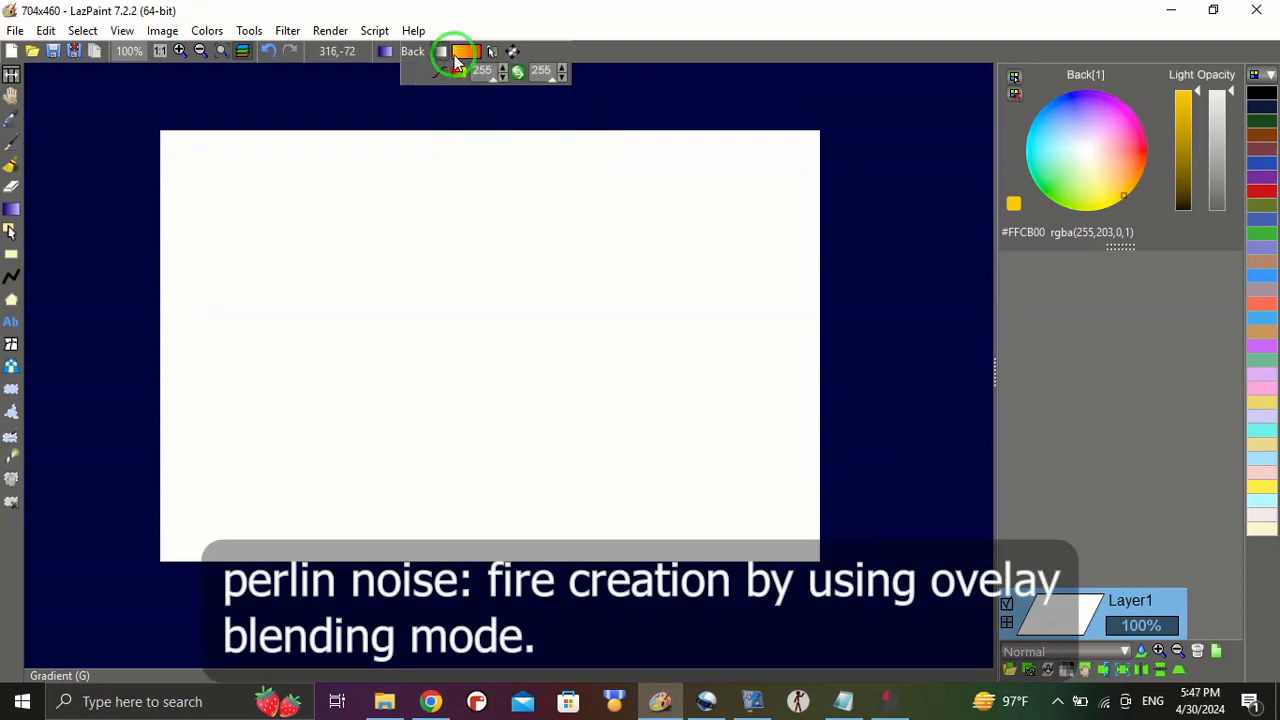
left_click(458, 62)
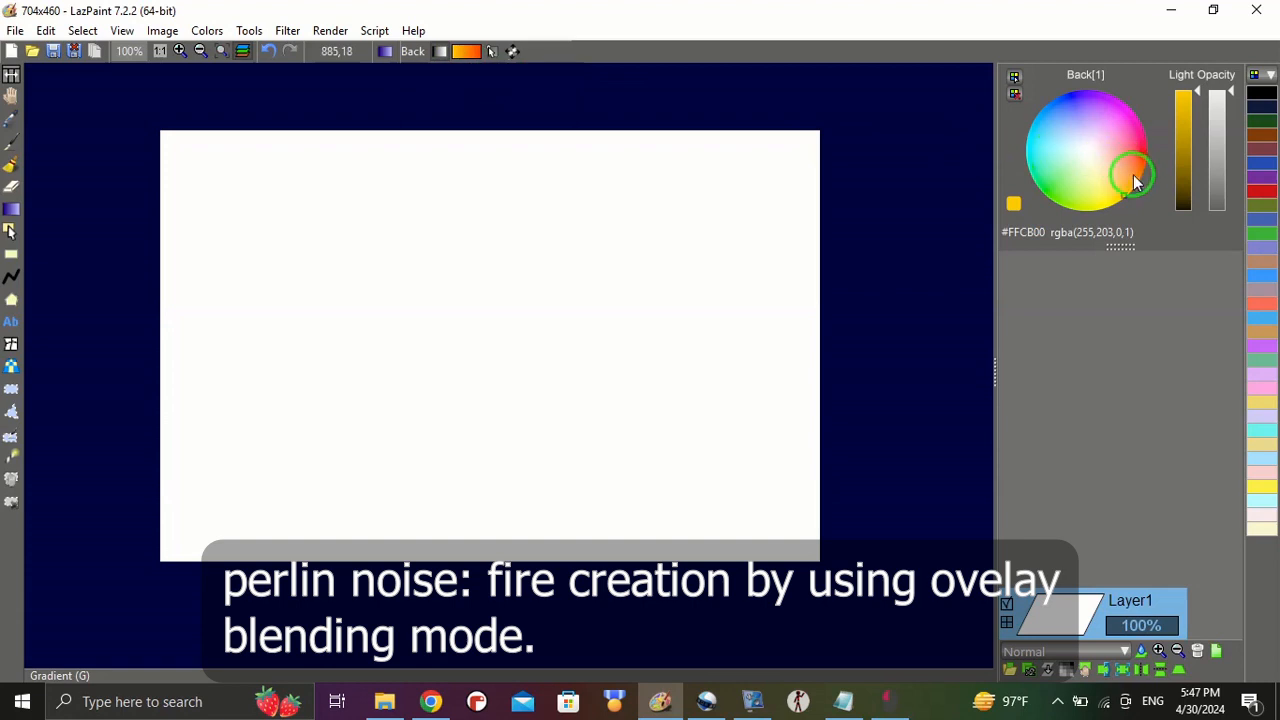
mouse_move(1133, 174)
left_mouse_down()
mouse_move(1120, 172)
mouse_move(1120, 196)
mouse_move(1103, 203)
mouse_move(1125, 190)
left_mouse_up()
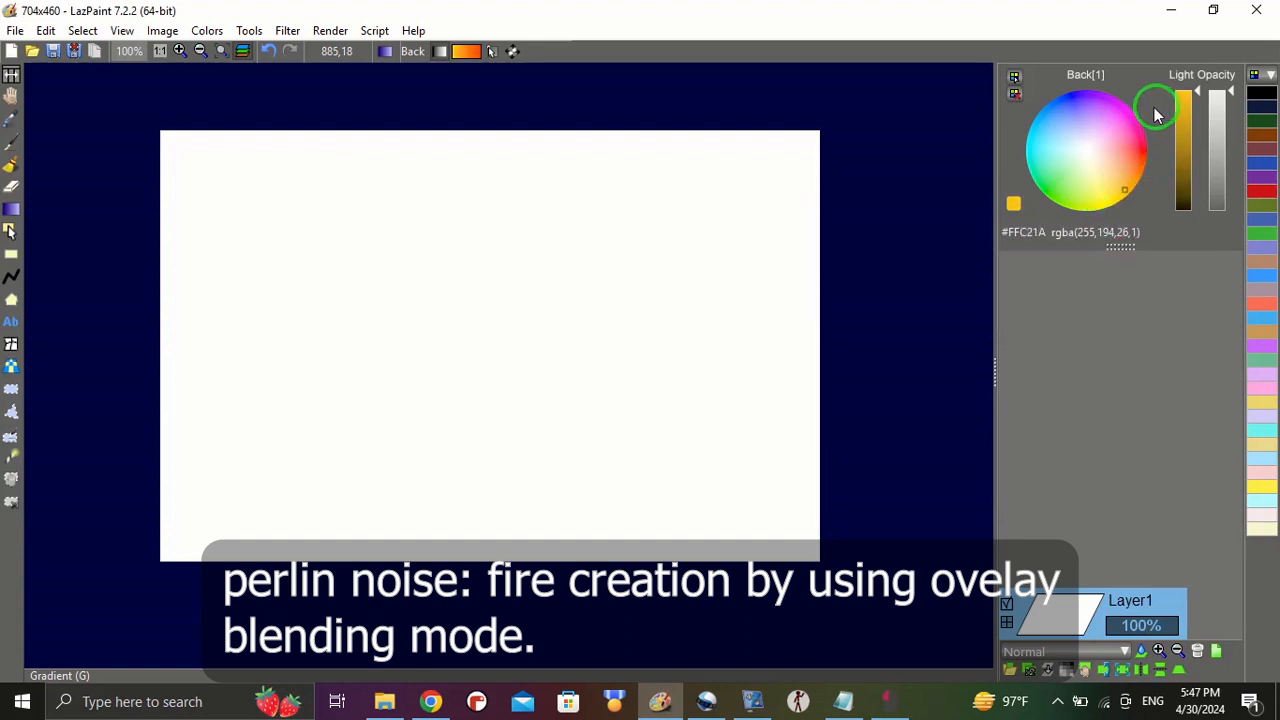
left_click(479, 55)
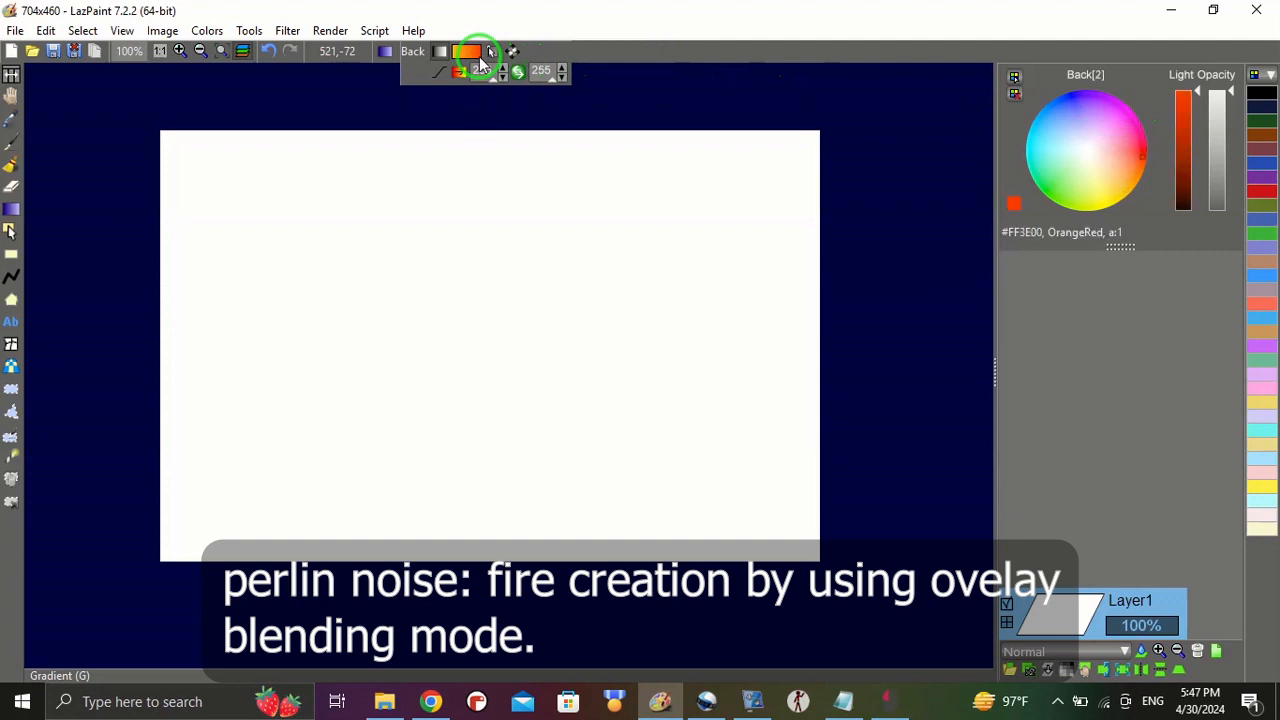
left_click_drag(1189, 127, 1193, 219)
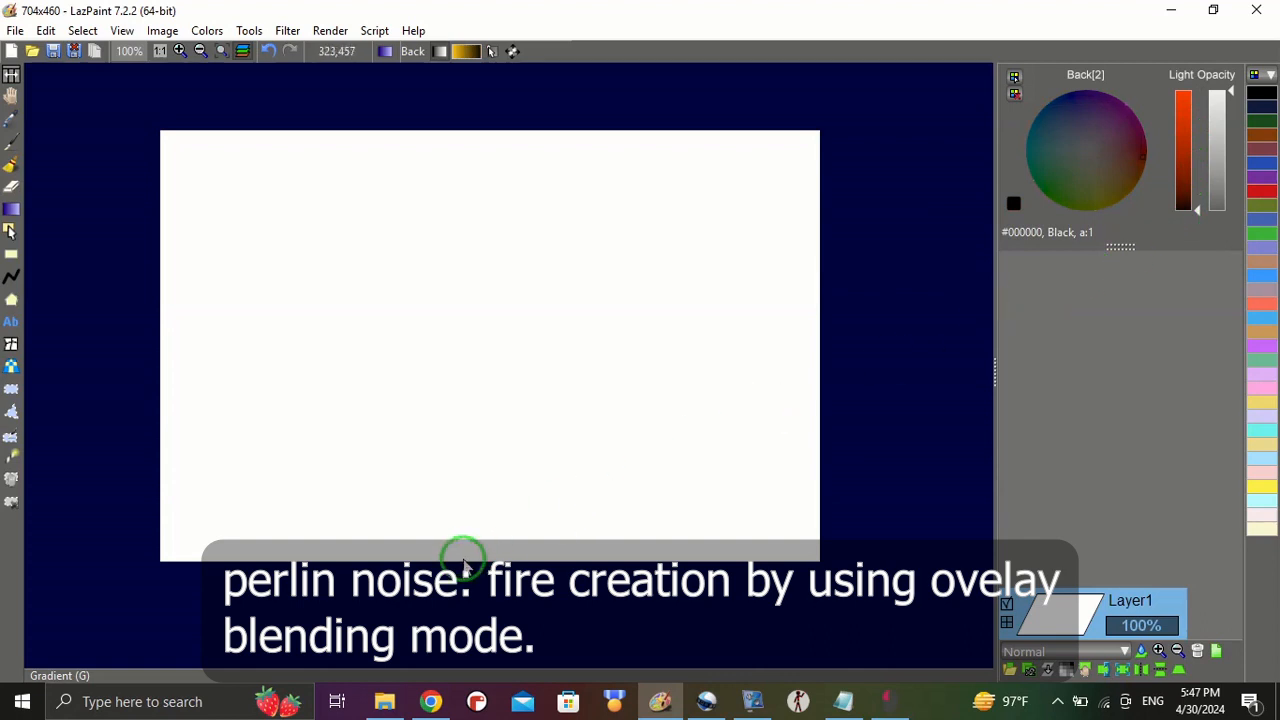
left_click_drag(463, 565, 469, 313)
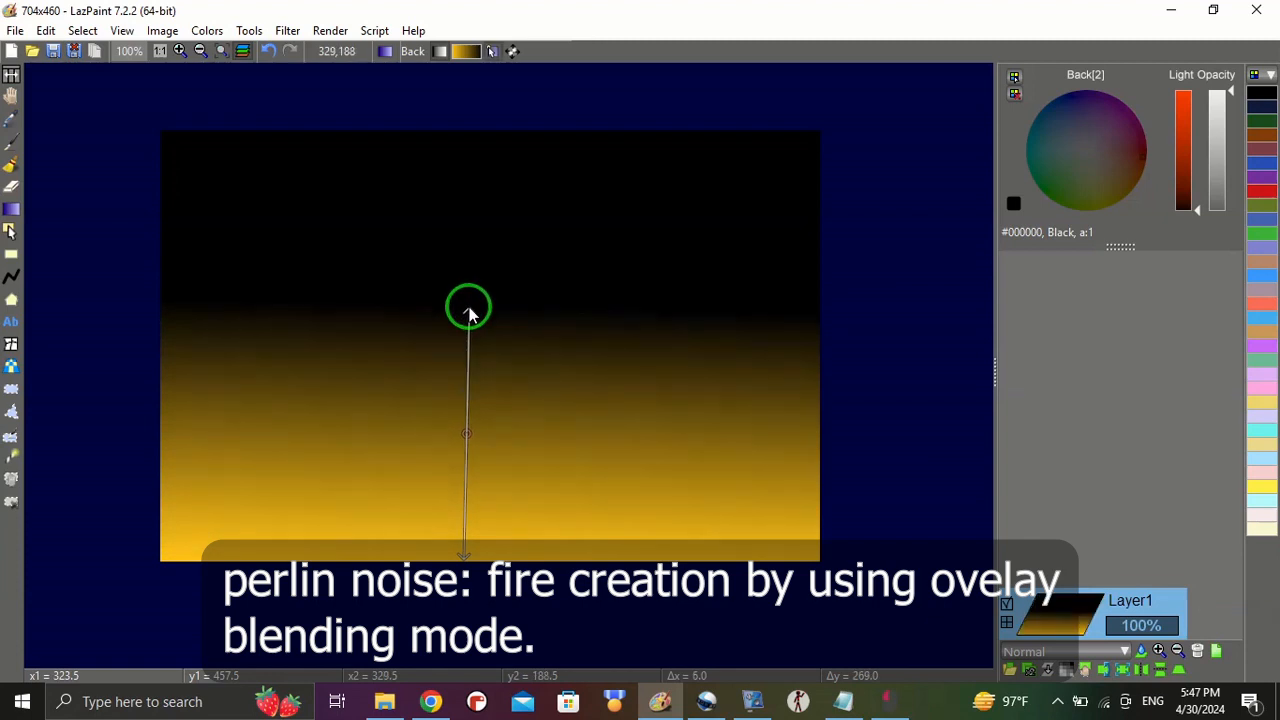
key("Return")
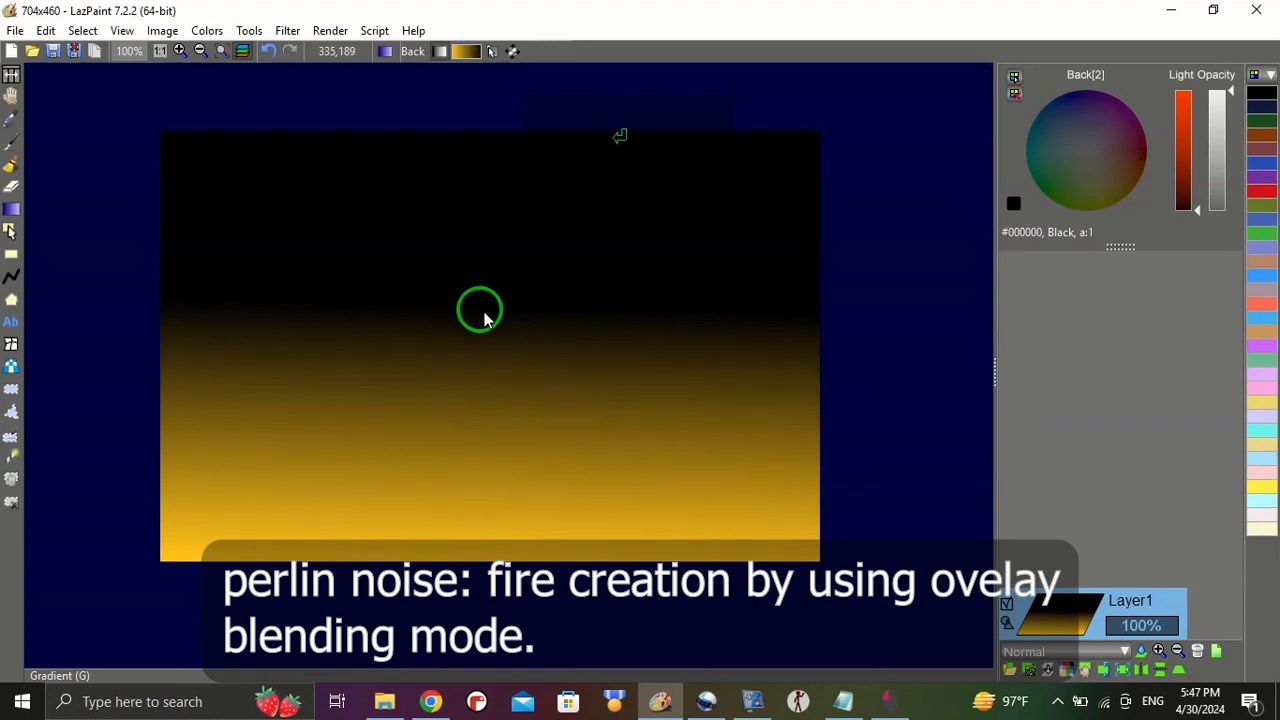
- Add a new layer above the yellow-to-black gradient and fill it with Perlin noise
left_click(1216, 651)
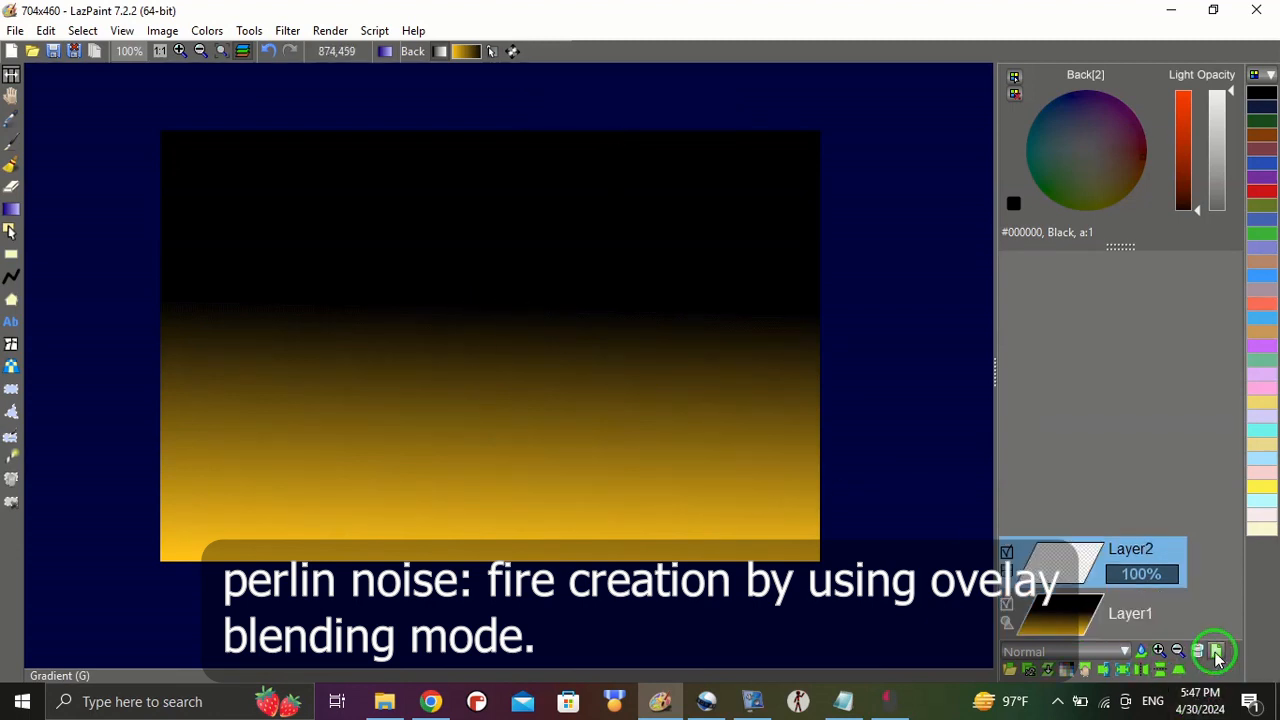
left_click(327, 31)
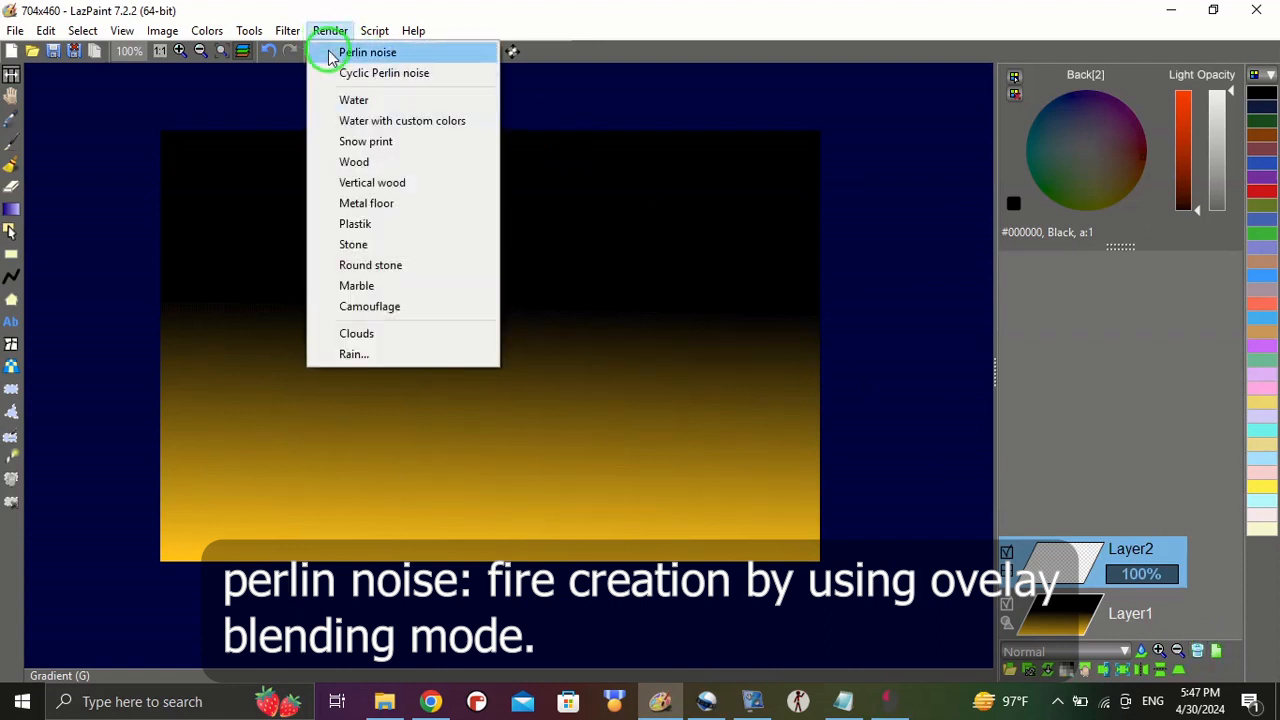
left_click(365, 52)
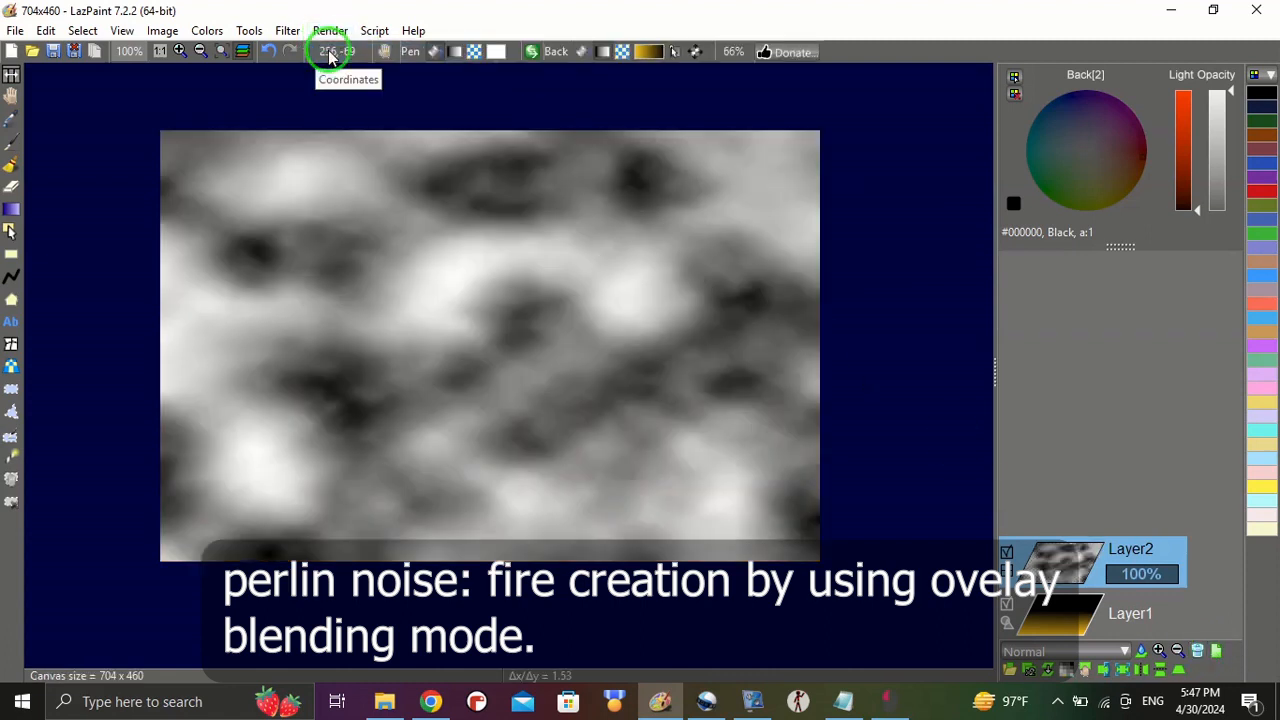
- Set the noise layer's blend mode to Overlay over the gradient to create the fire effect
left_click(1124, 652)
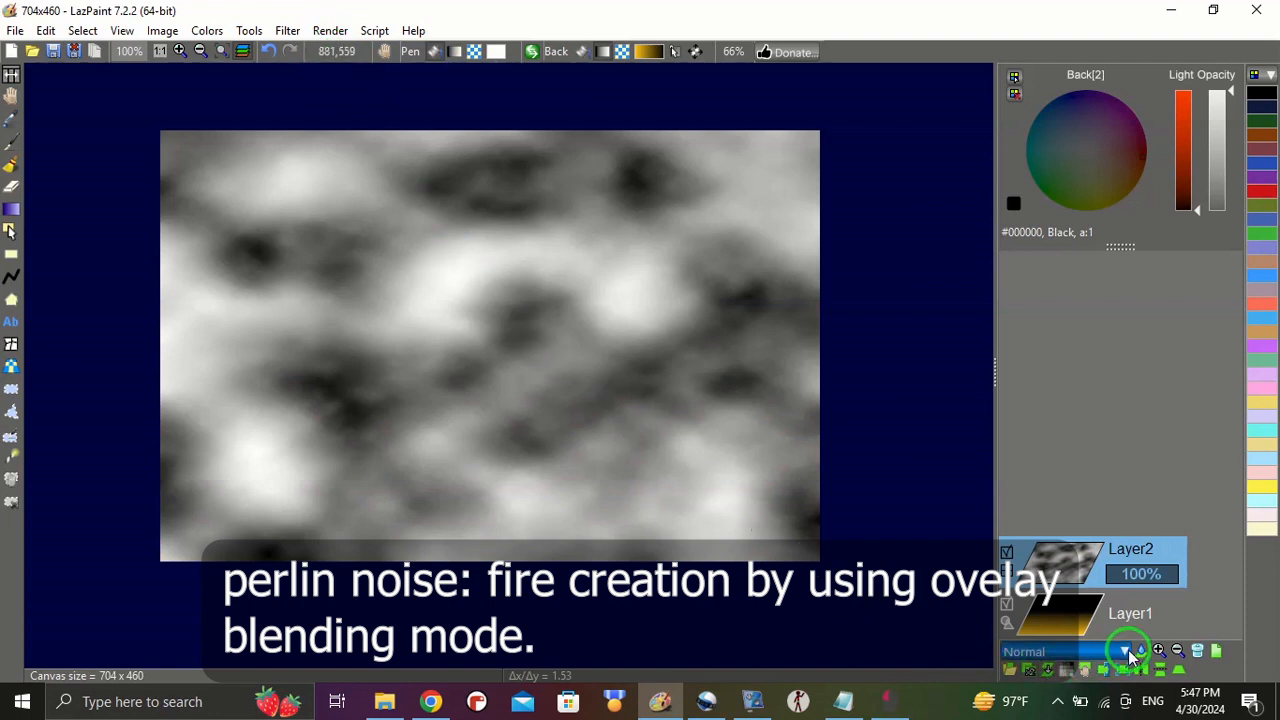
left_click(1141, 652)
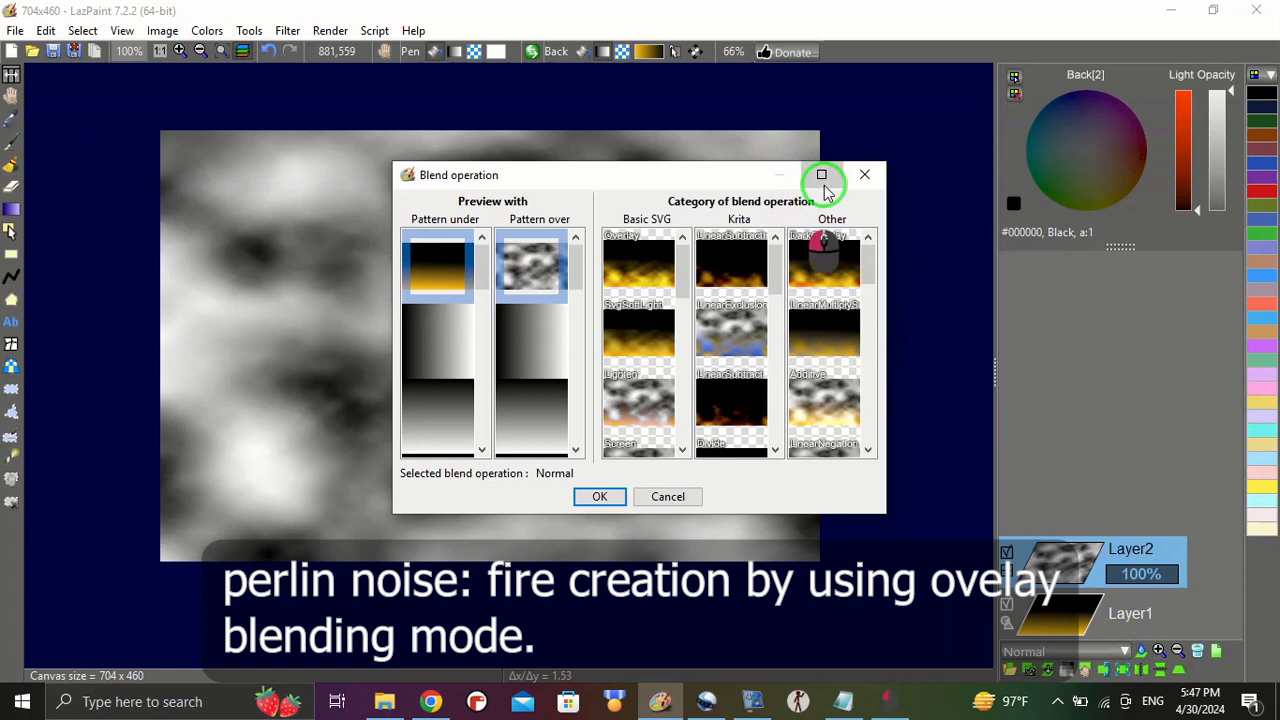
left_click(821, 175)
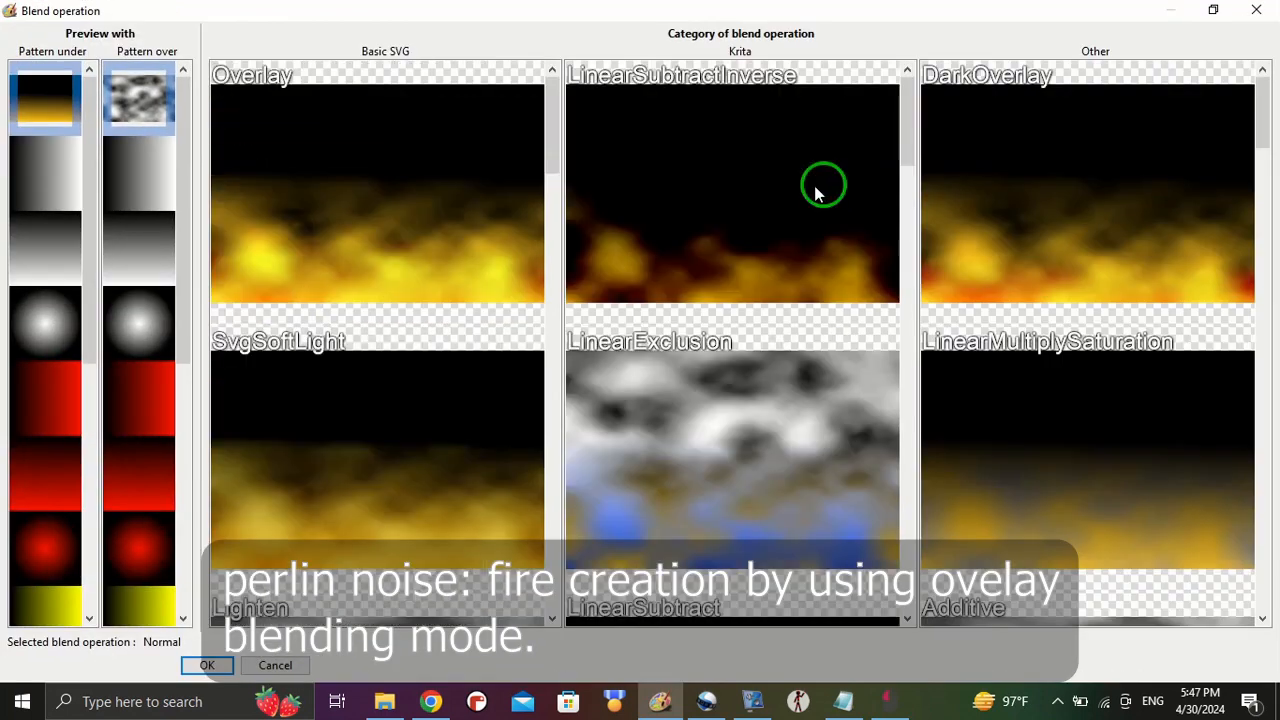
double_click(466, 200)
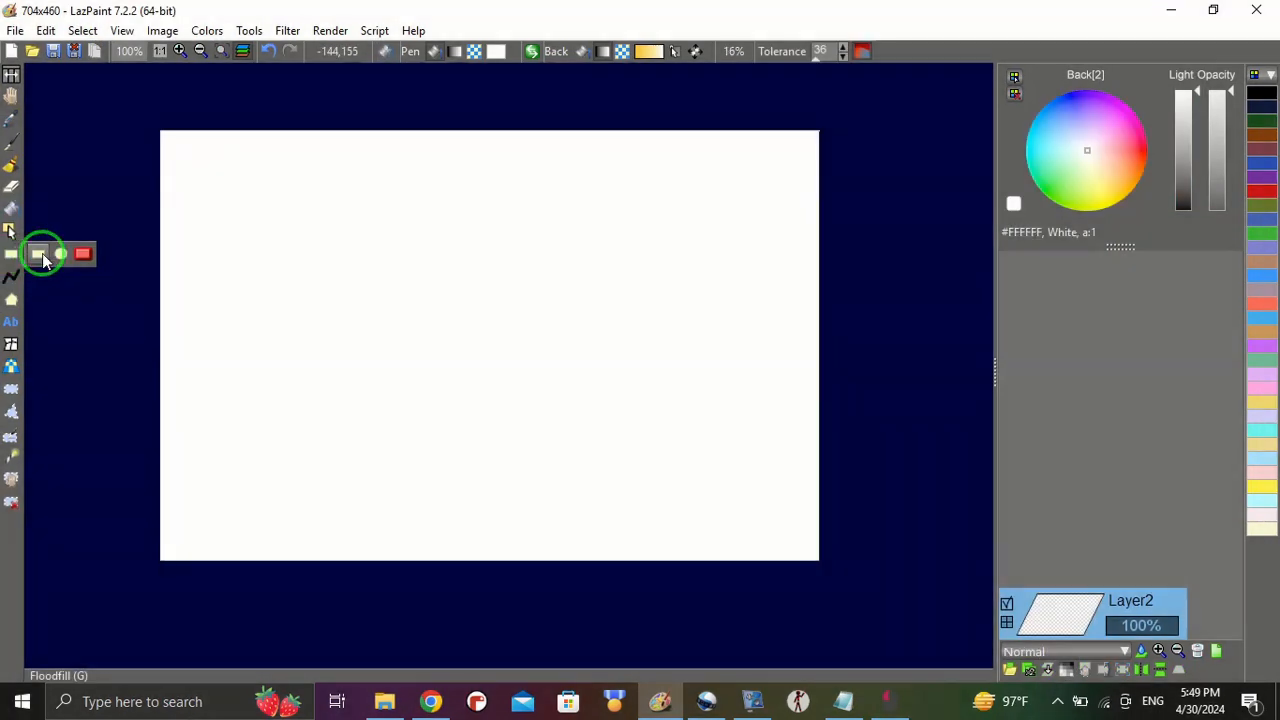
- Activate the Rectangle tool with a solid fill and set its back colour to bright green #10DF00
left_click(40, 256)
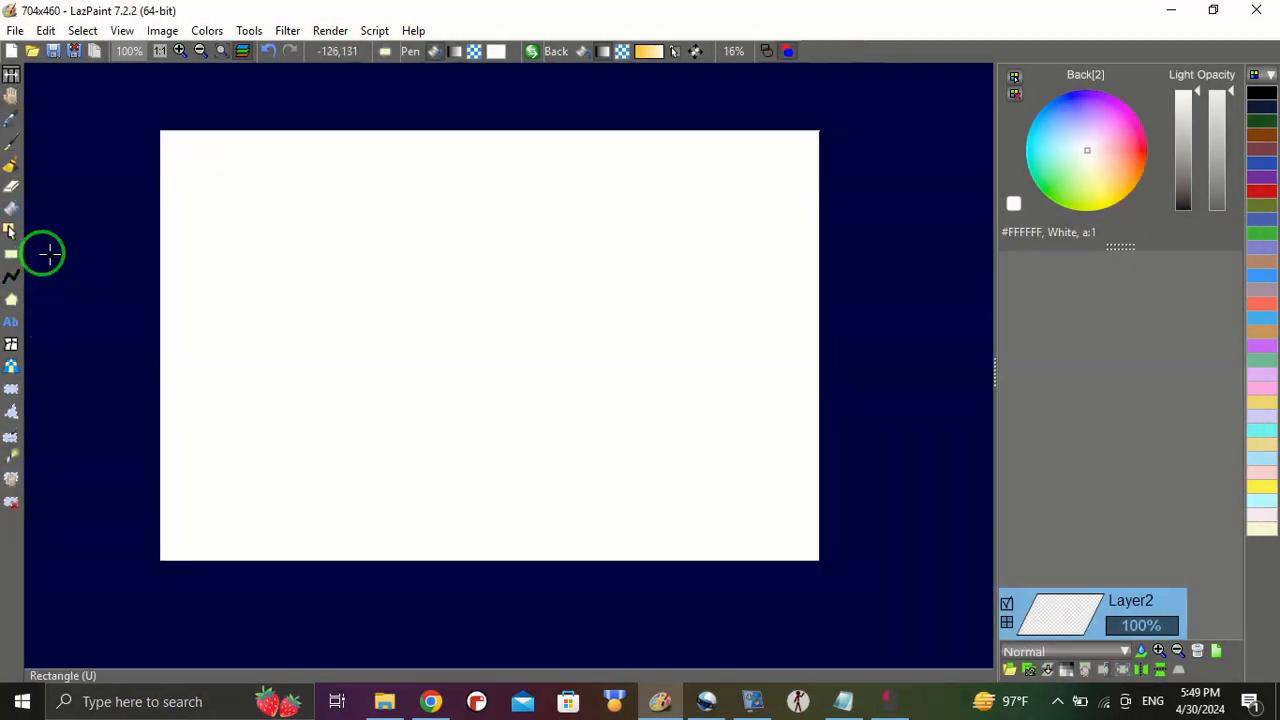
left_click(433, 51)
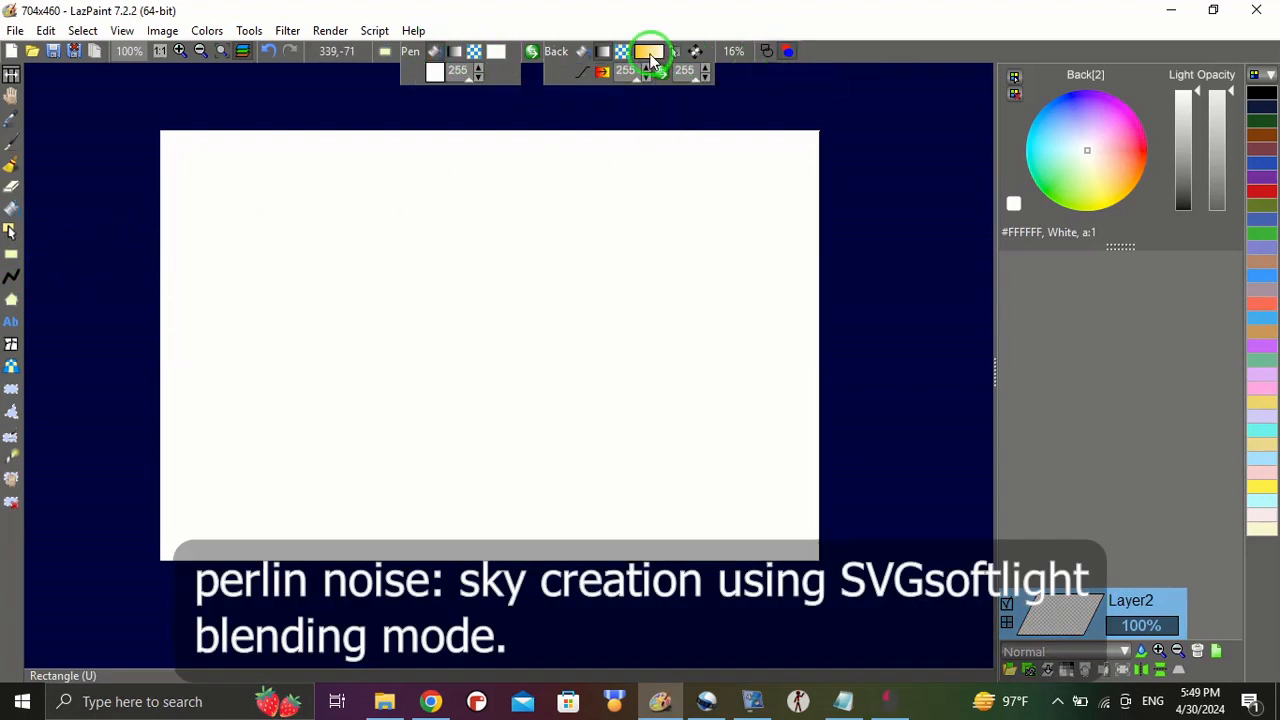
left_click(584, 56)
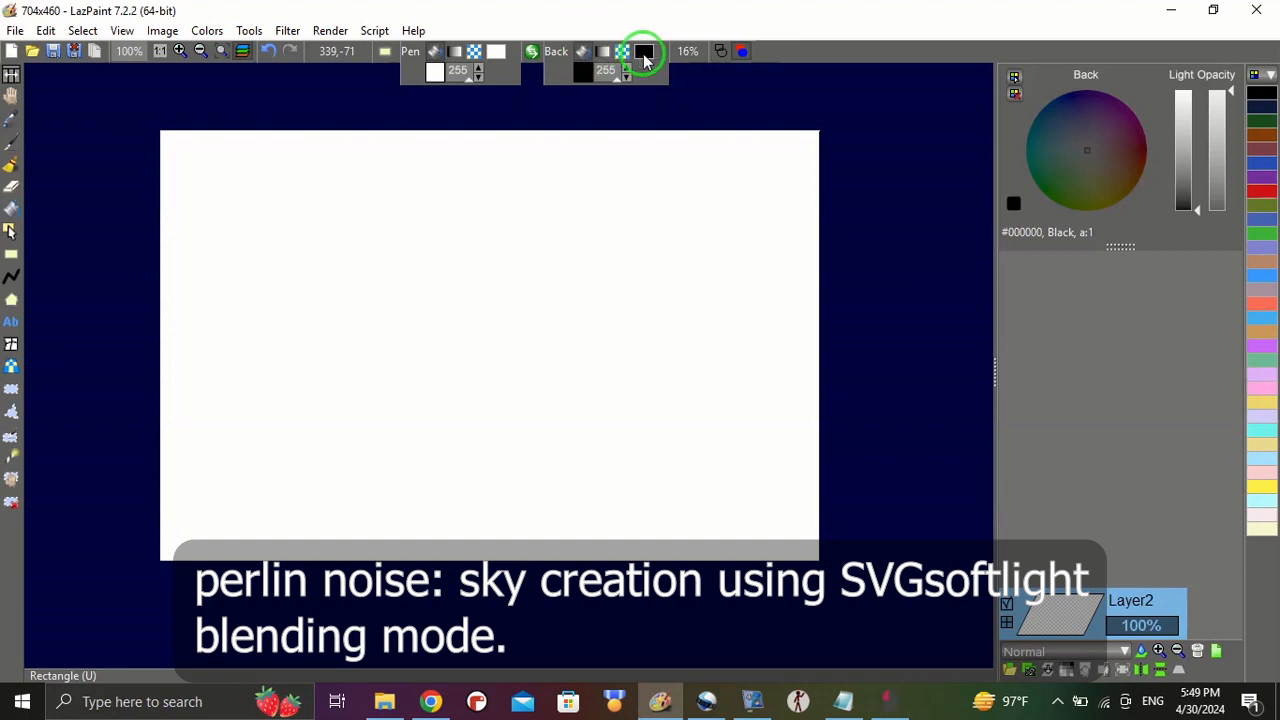
left_click(1049, 193)
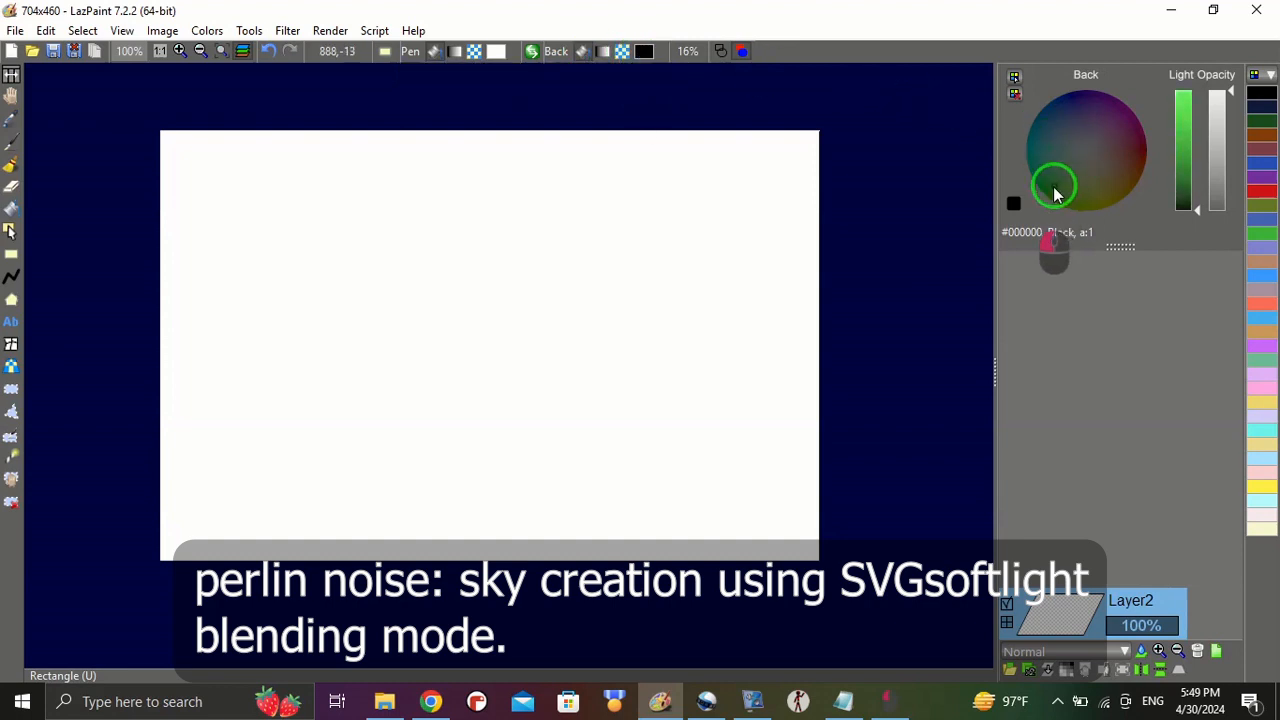
left_click_drag(1181, 171, 1180, 115)
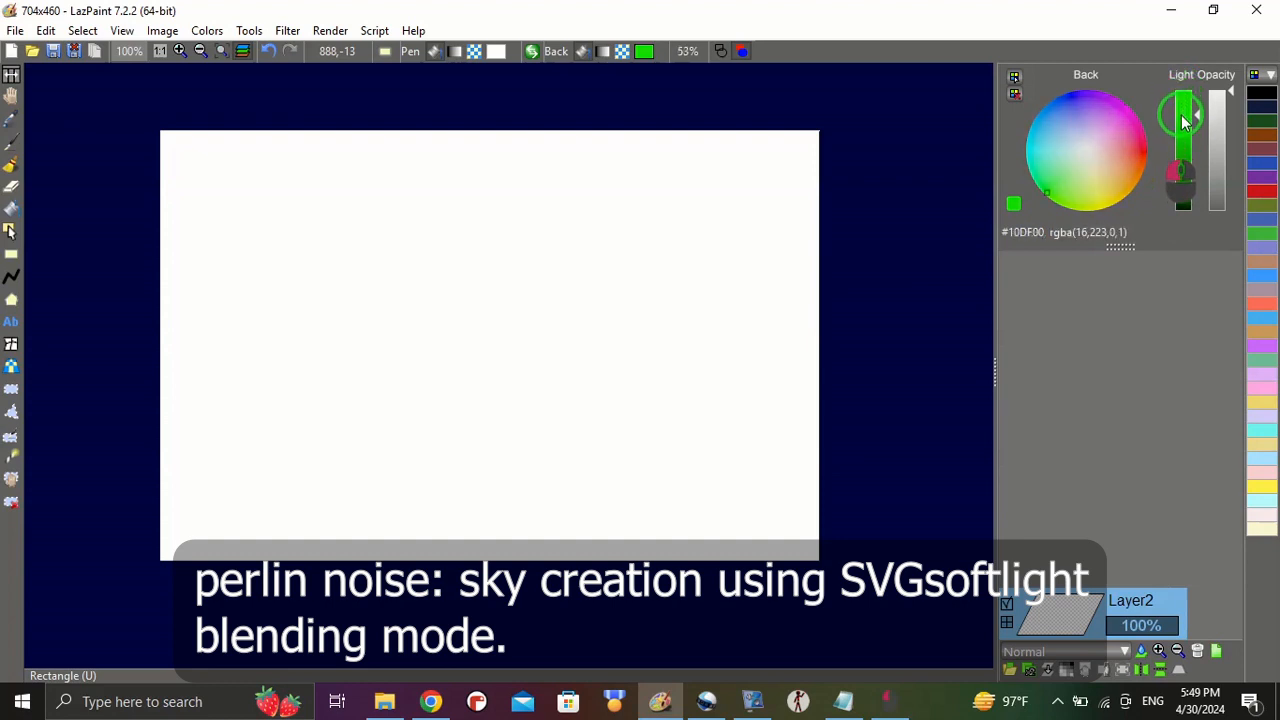
- Draw a green ground rectangle along the canvas's lower edge, about 715 × 115 px, extending slightly past the canvas's left edge
left_click_drag(163, 415, 819, 561)
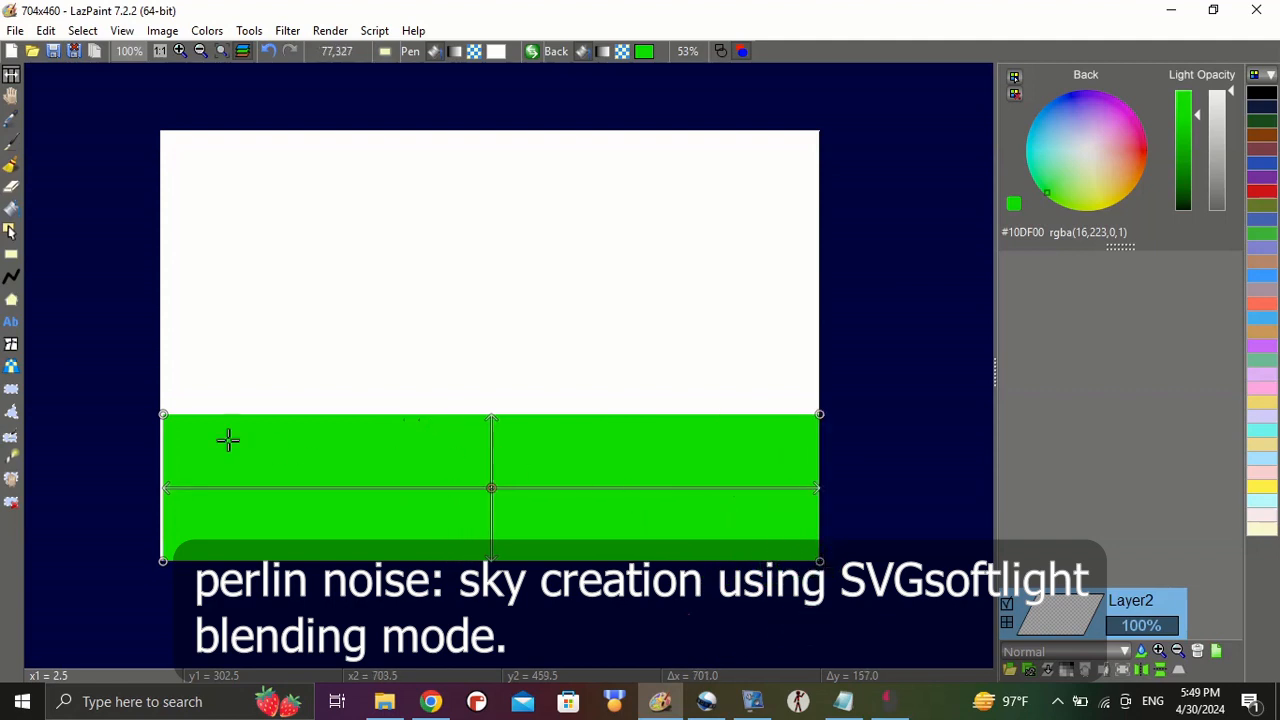
left_click_drag(168, 486, 158, 488)
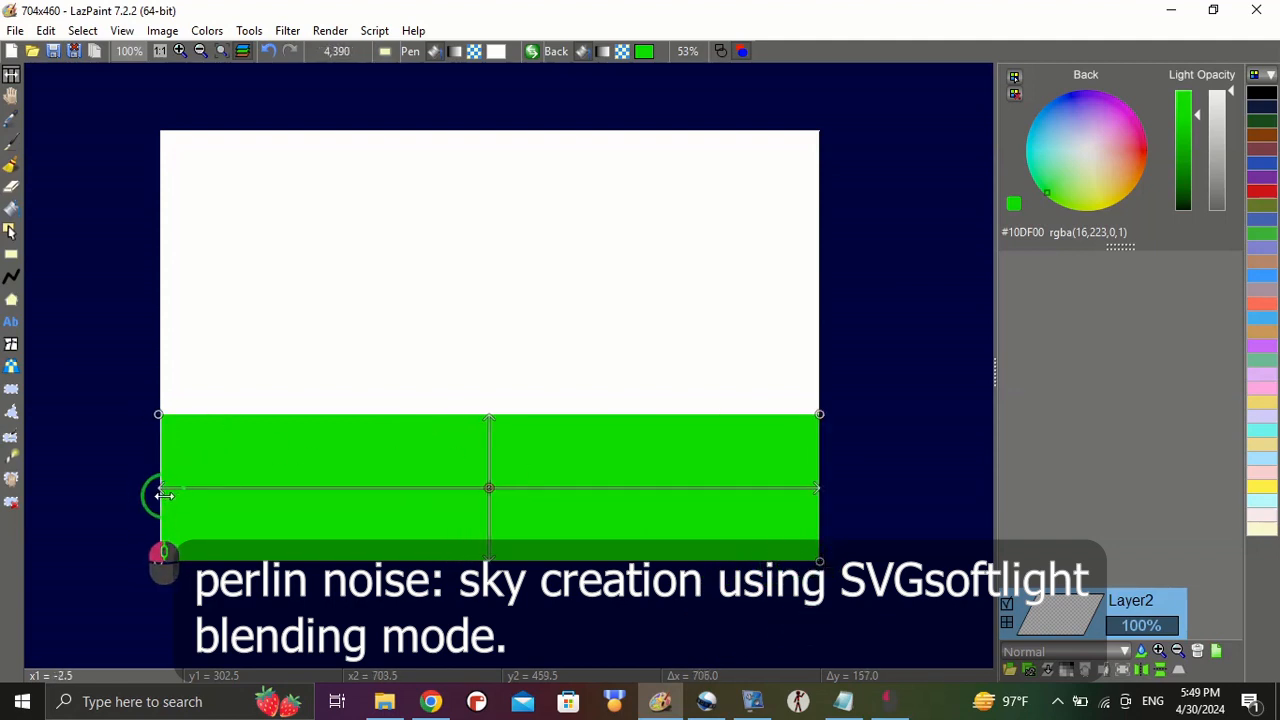
left_click_drag(490, 413, 489, 453)
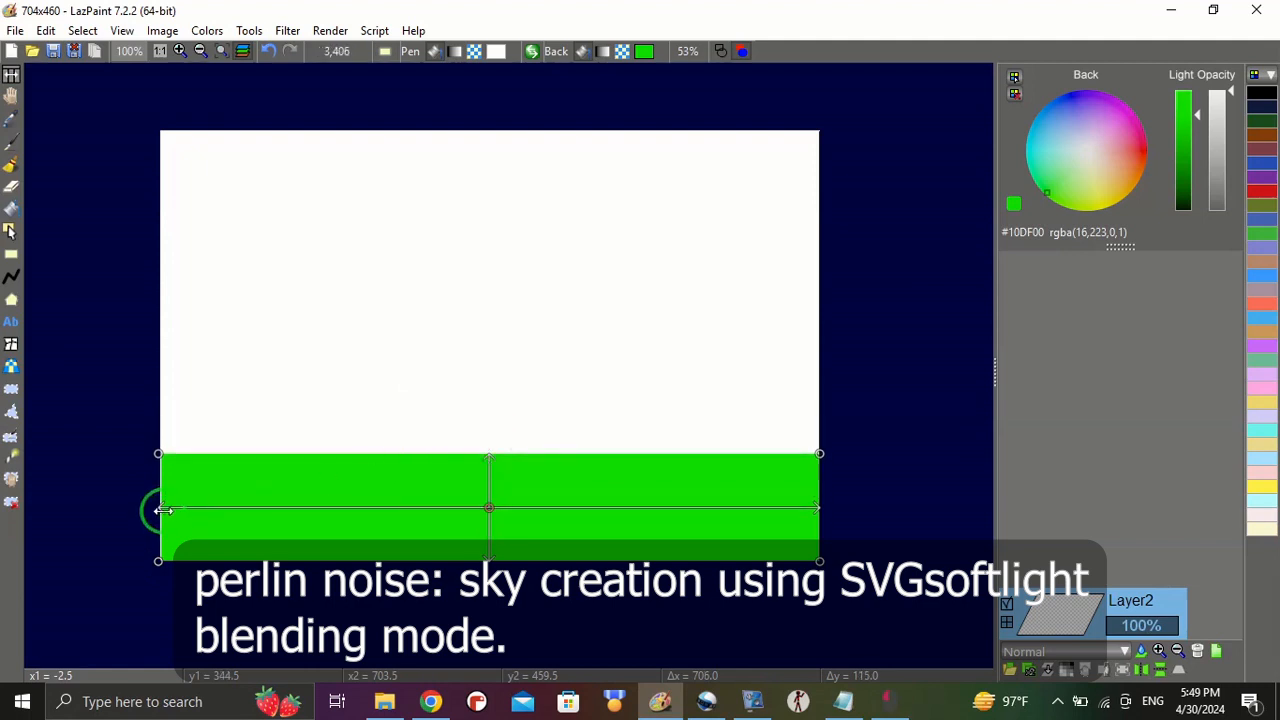
left_click_drag(162, 509, 152, 509)
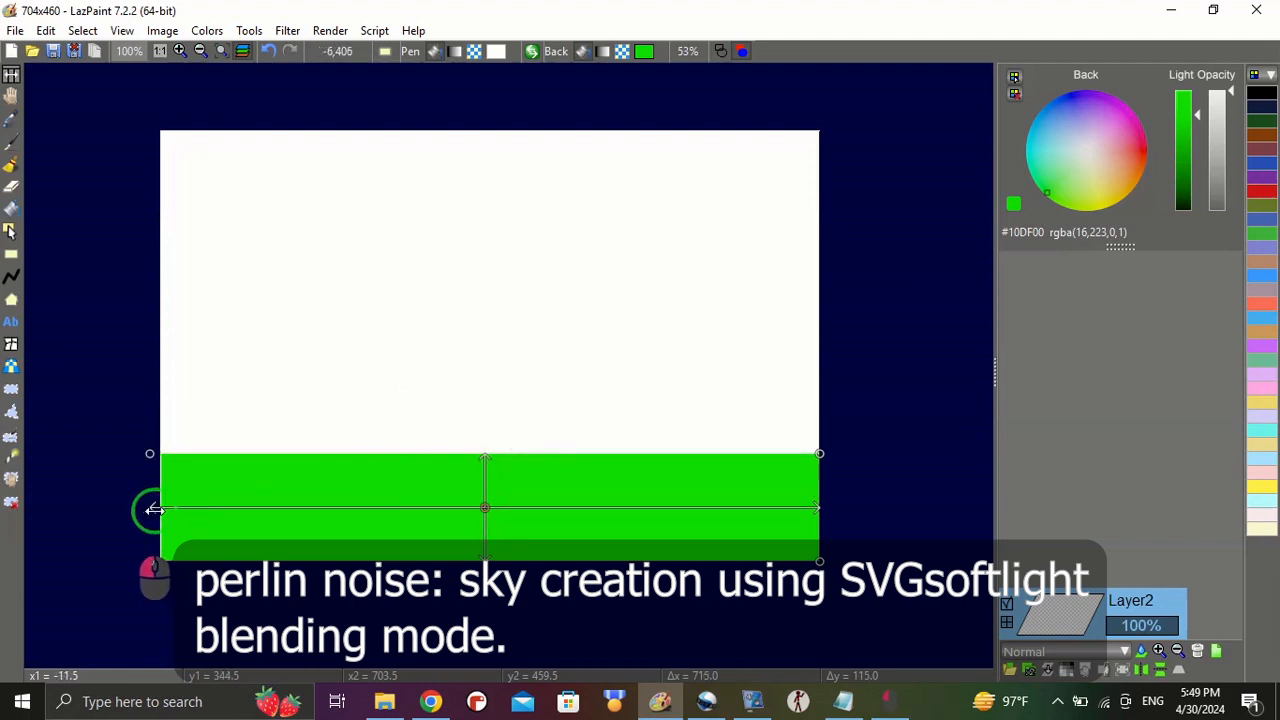
left_click(288, 31)
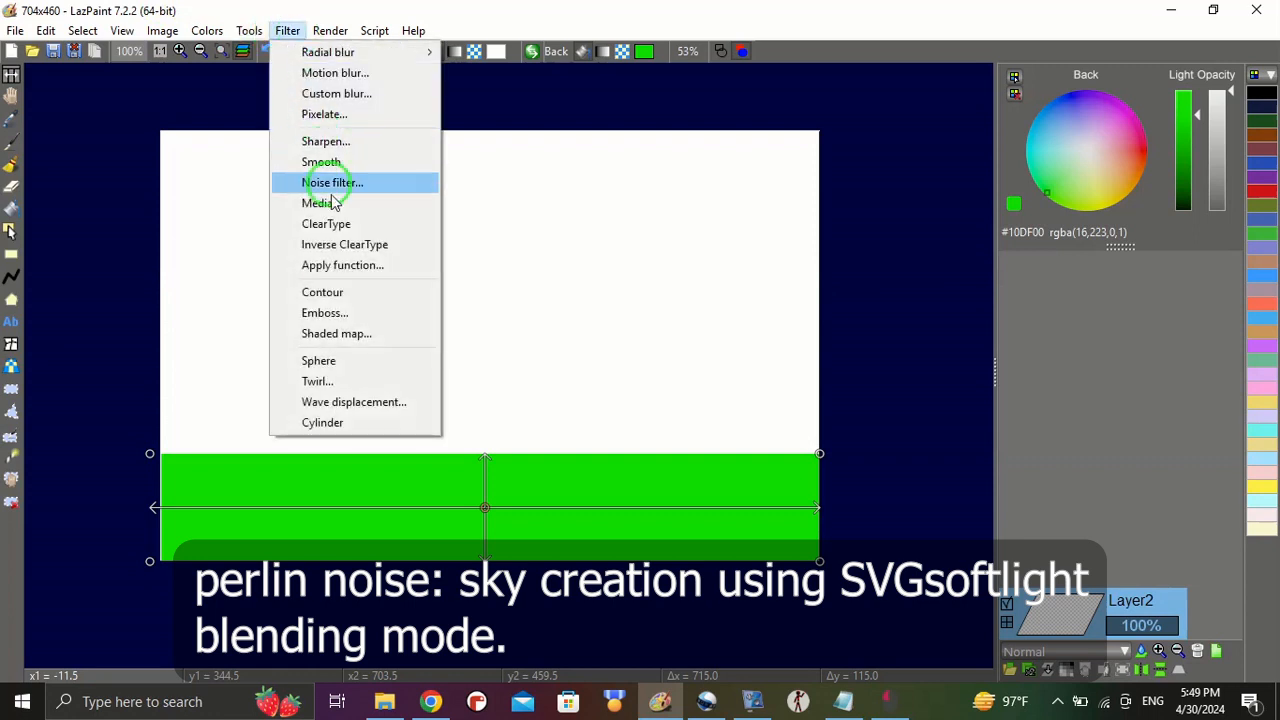
left_click(345, 265)
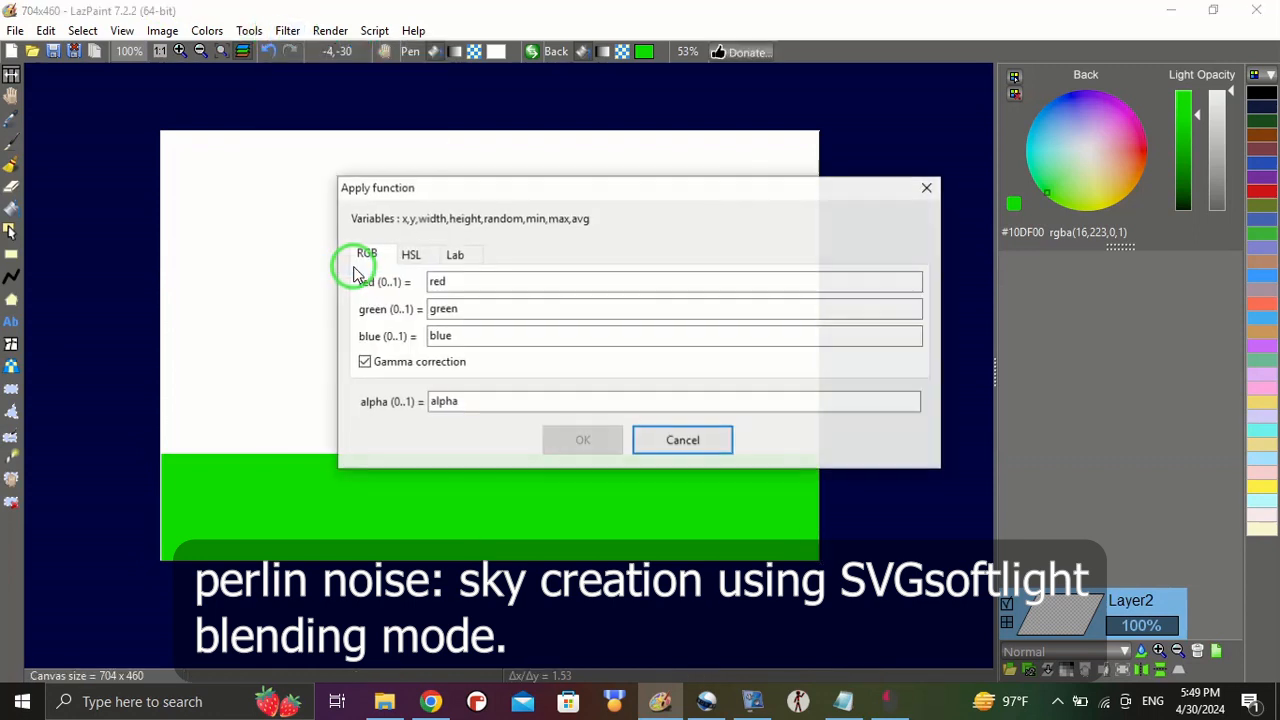
left_click(410, 257)
left_click_drag(532, 252, 643, 203)
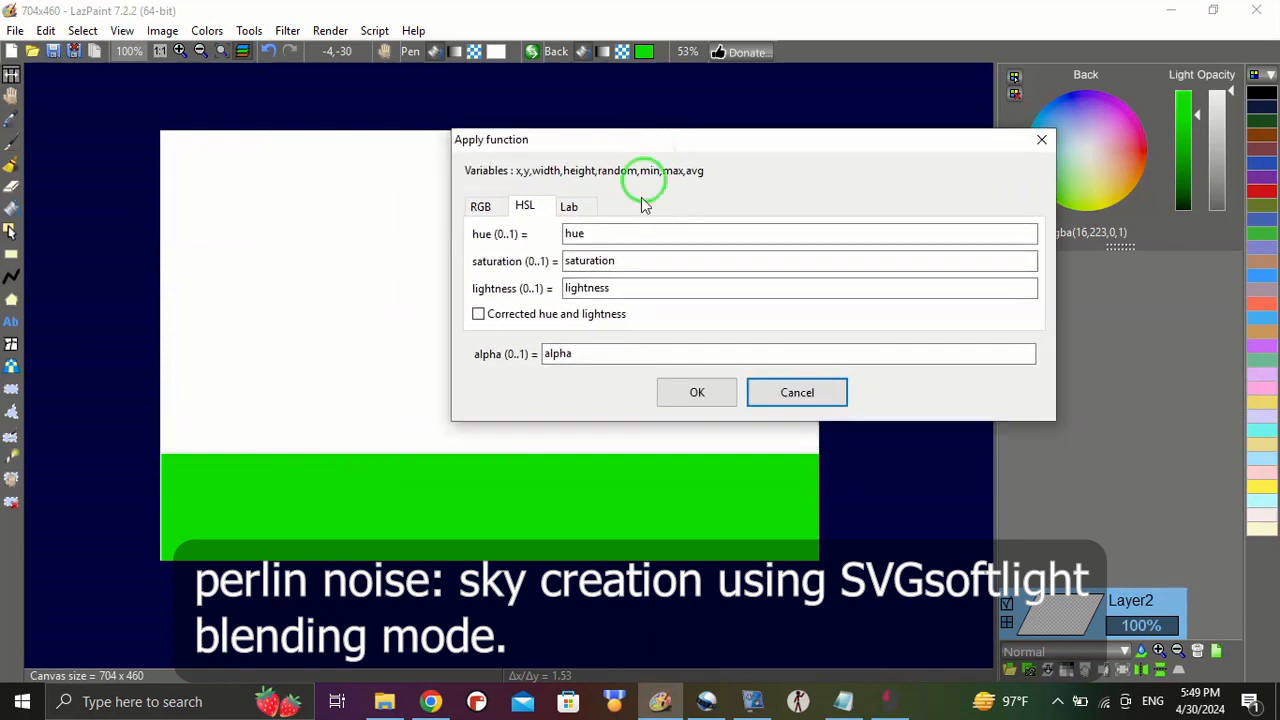
left_click(634, 284)
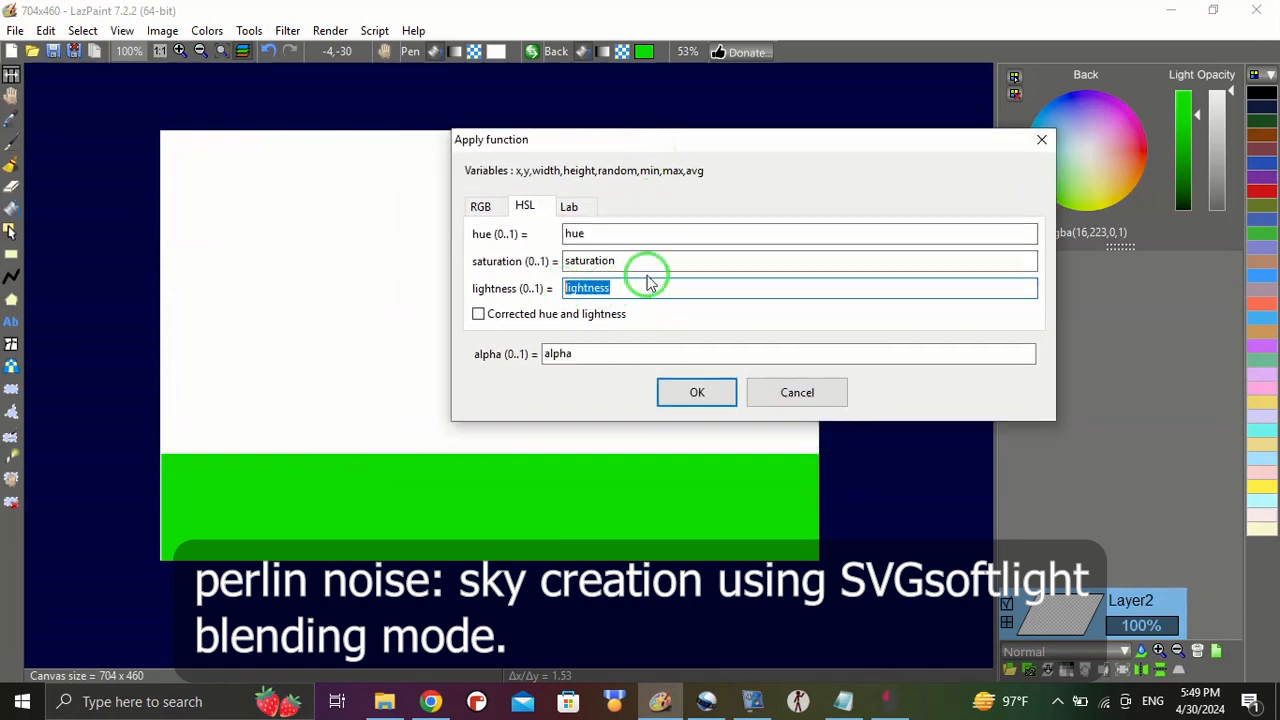
type("ra")
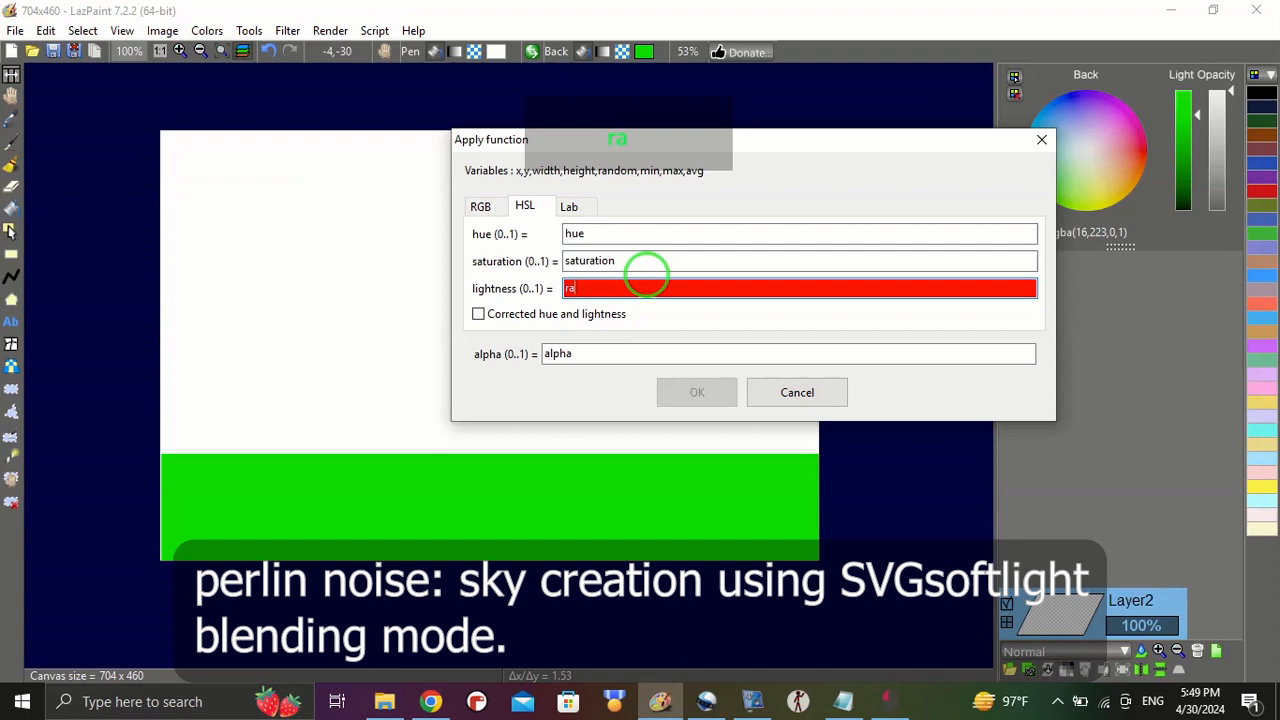
type("ndom")
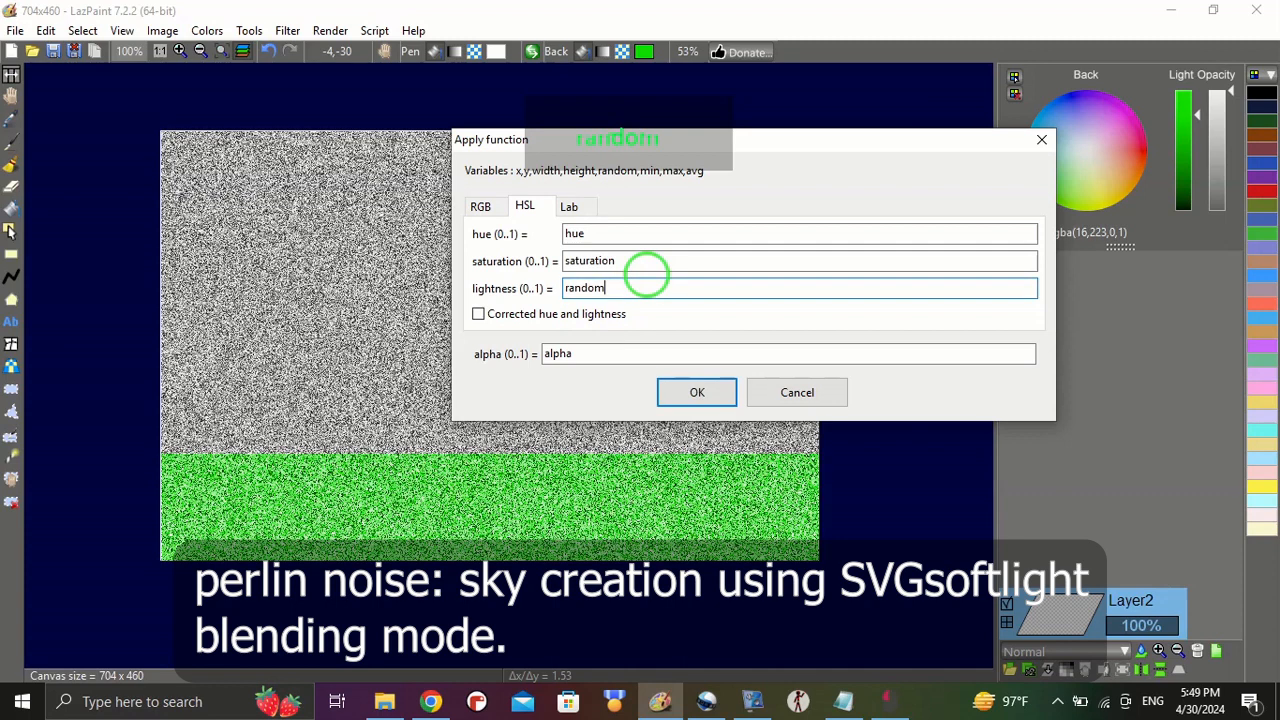
left_click(818, 398)
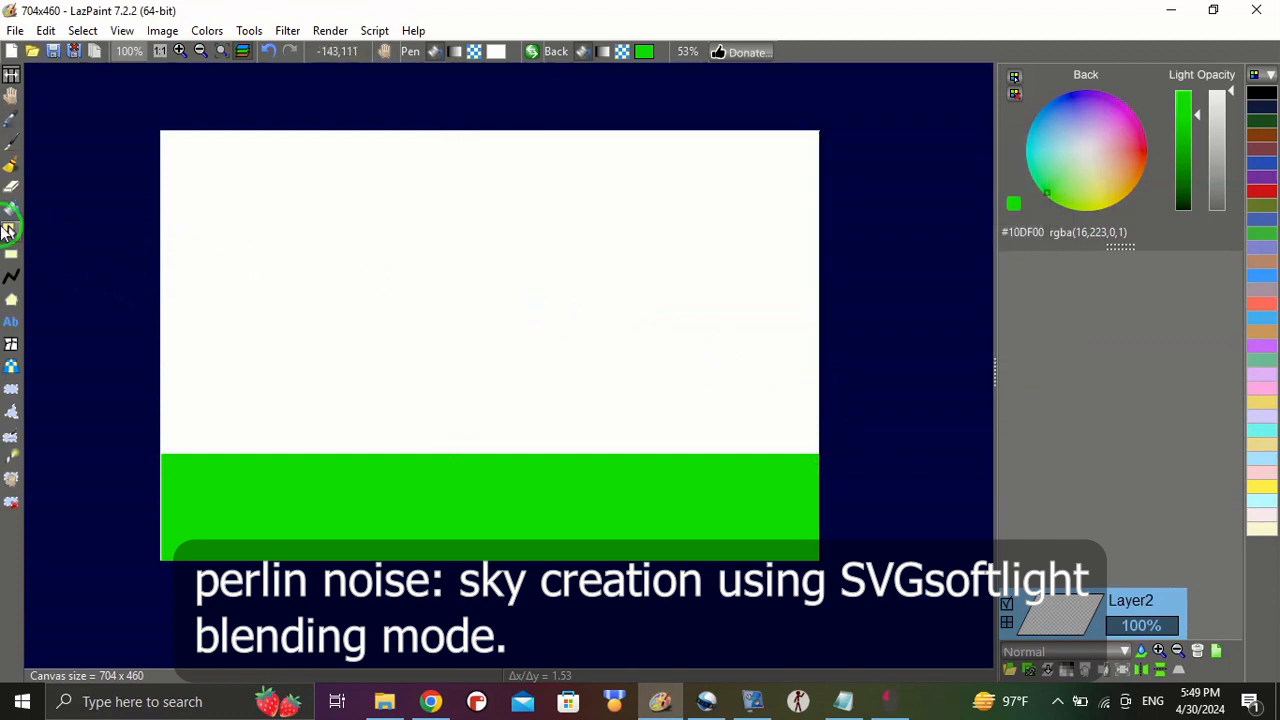
- Select only the green ground area with the Magic wand at a tolerance of 36
mouse_move(5, 285)
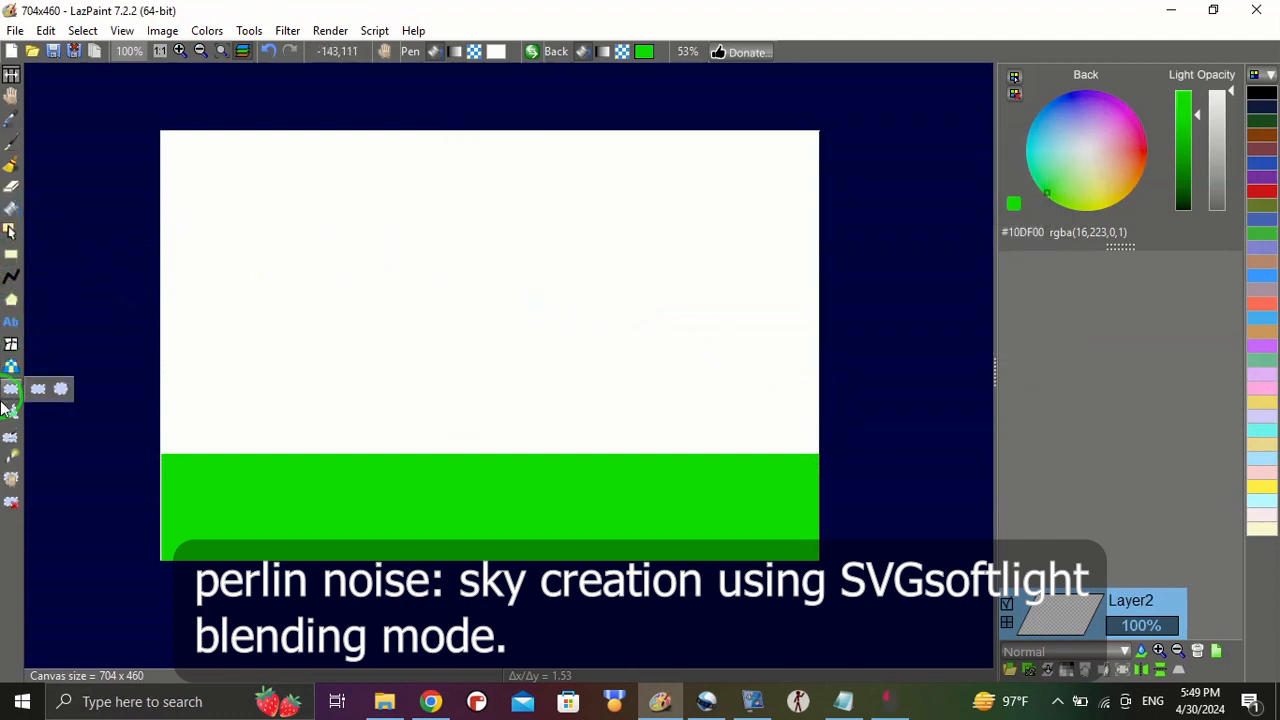
left_click(10, 457)
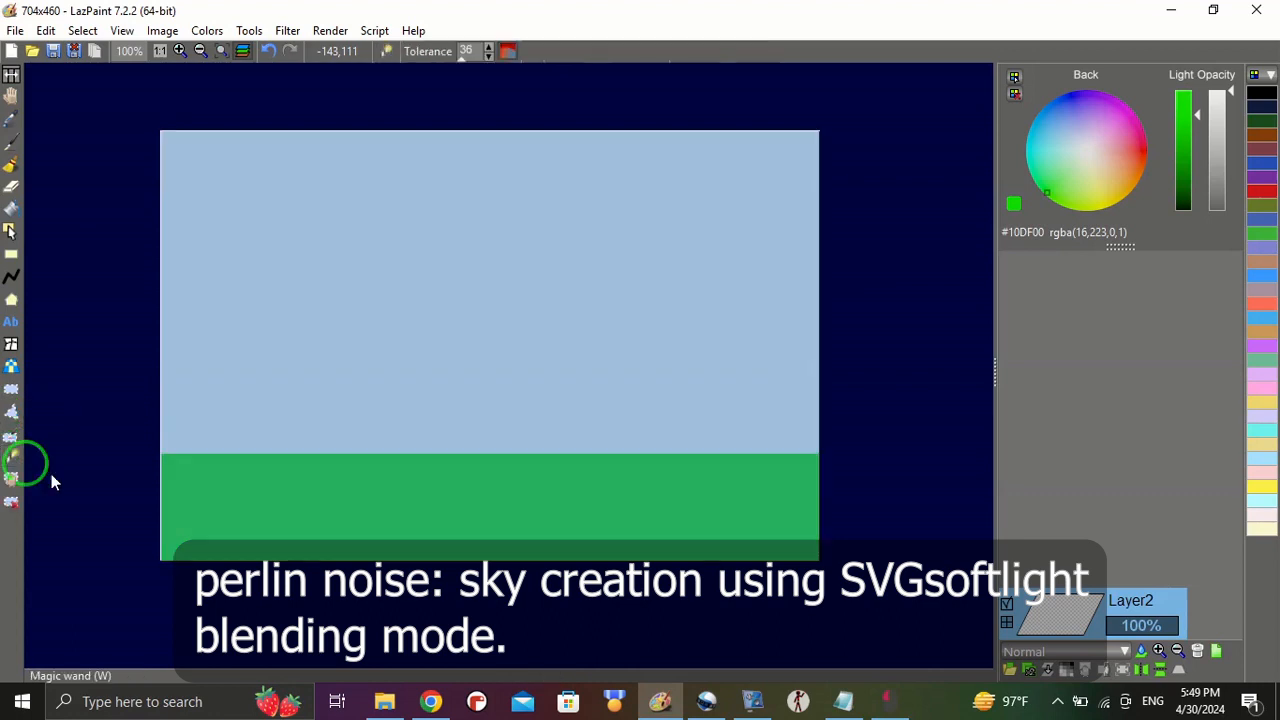
left_click(290, 509)
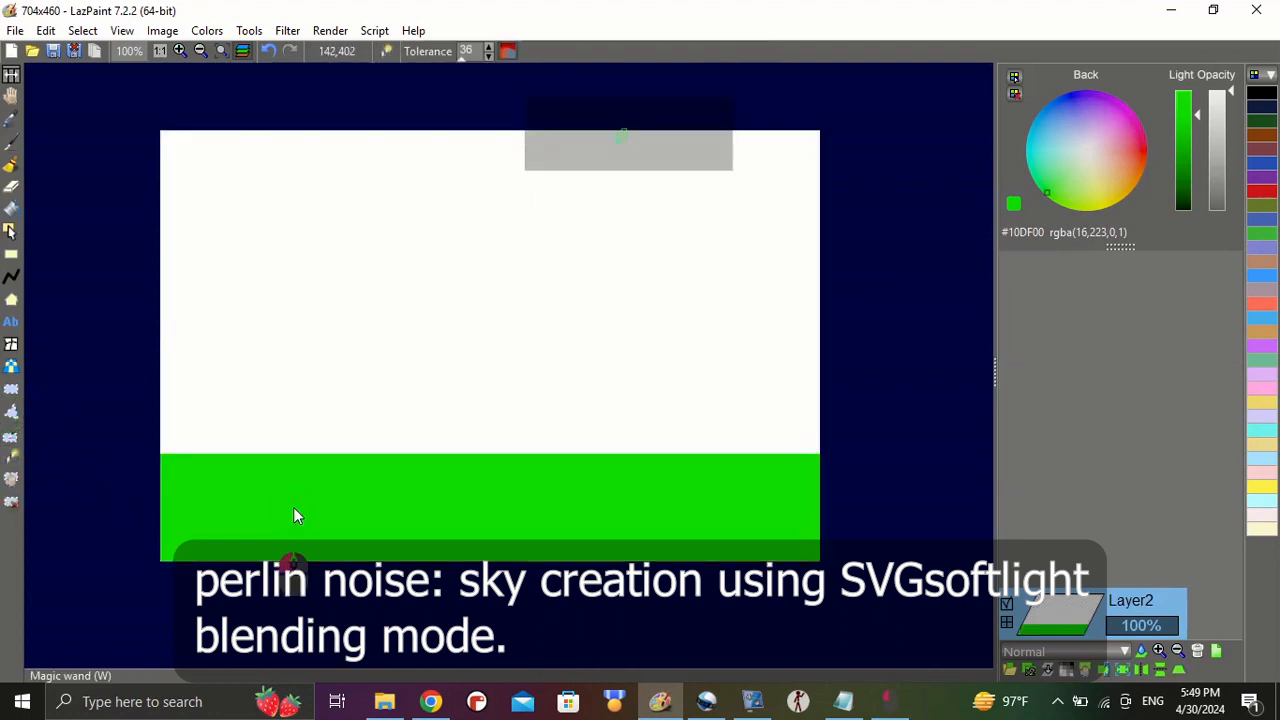
- Apply an HSL function with lightness set to random * 0.7 to the selected green area and clear the selection
left_click(329, 31)
left_click(288, 31)
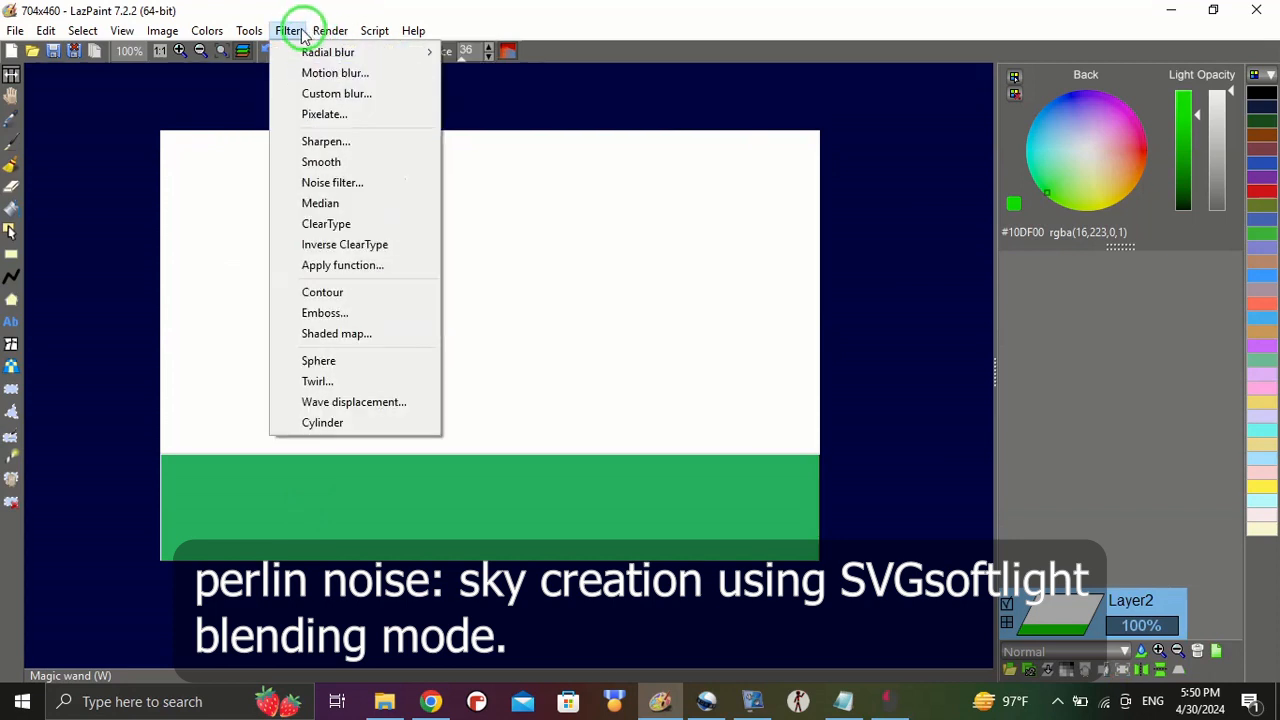
left_click(317, 264)
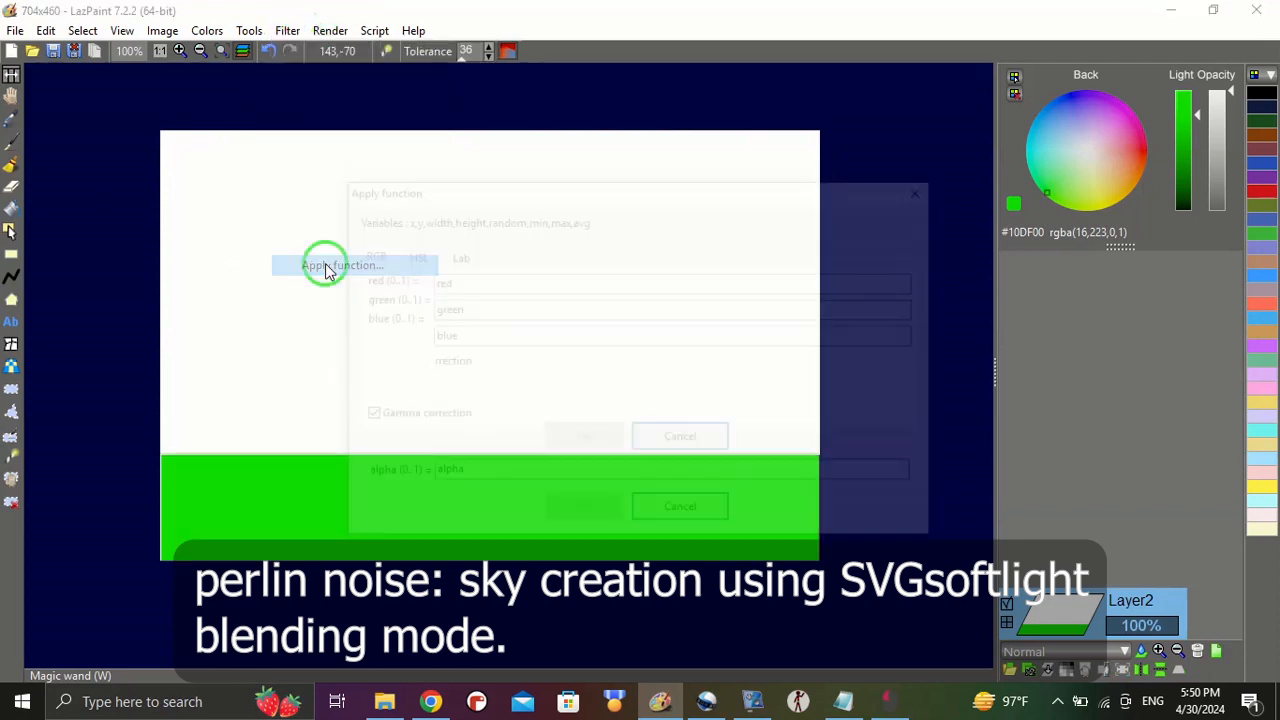
left_click(412, 256)
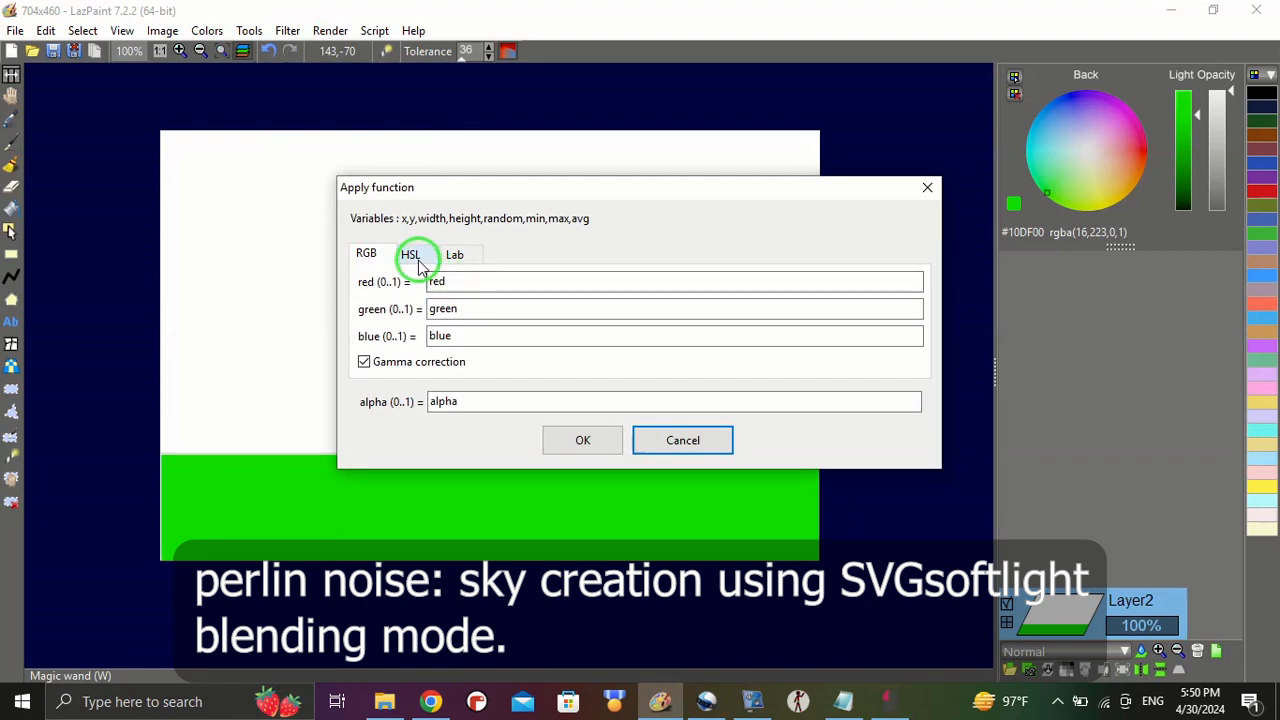
left_click(505, 343)
left_click_drag(471, 337, 451, 337)
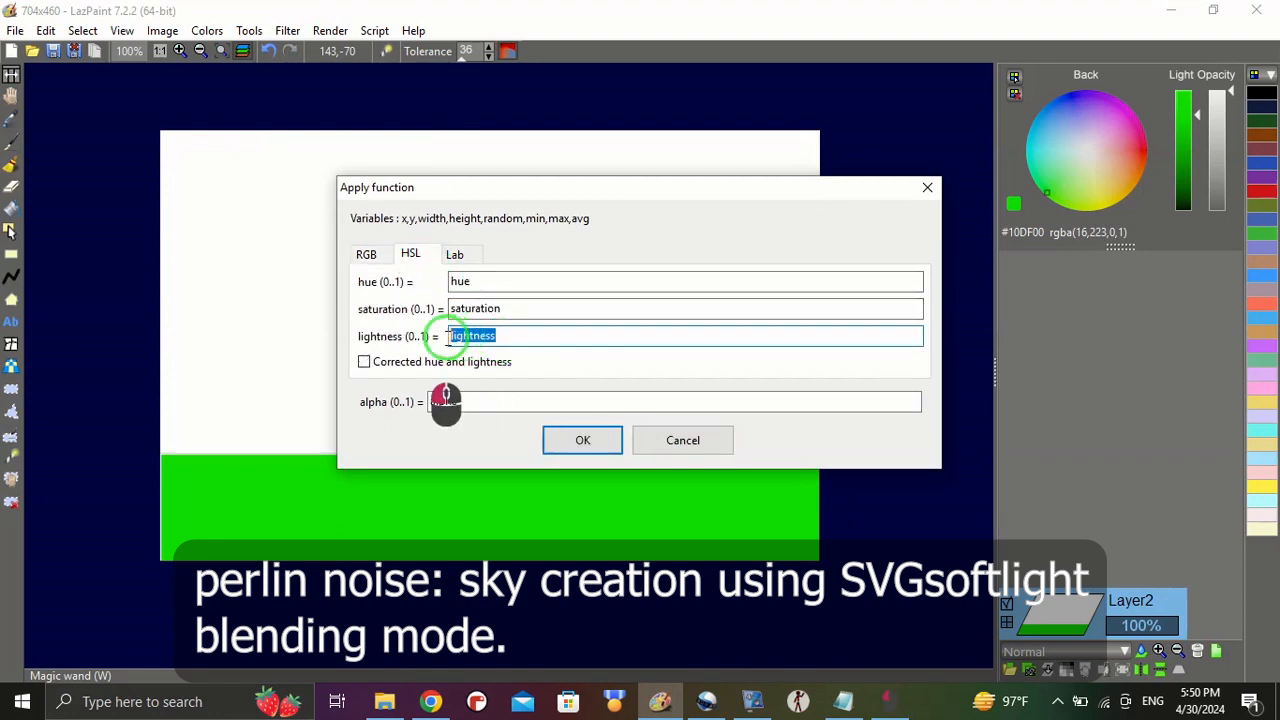
left_click_drag(557, 186, 784, 122)
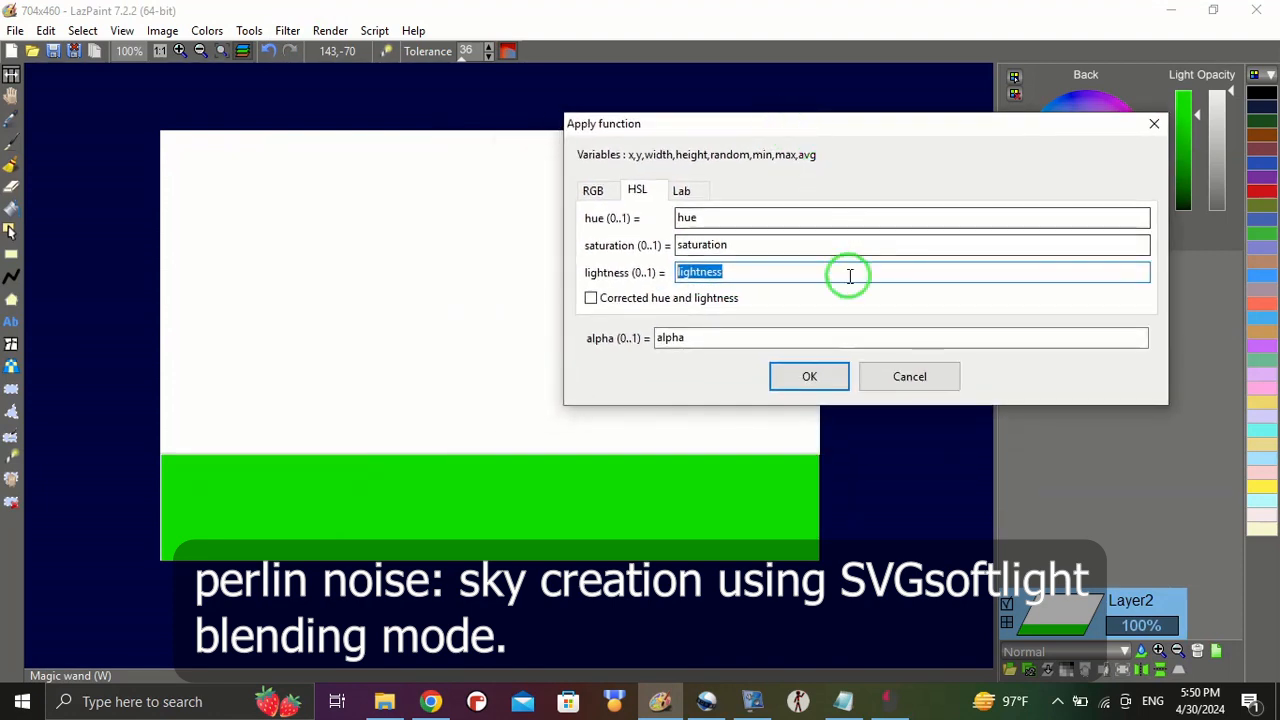
type("rand")
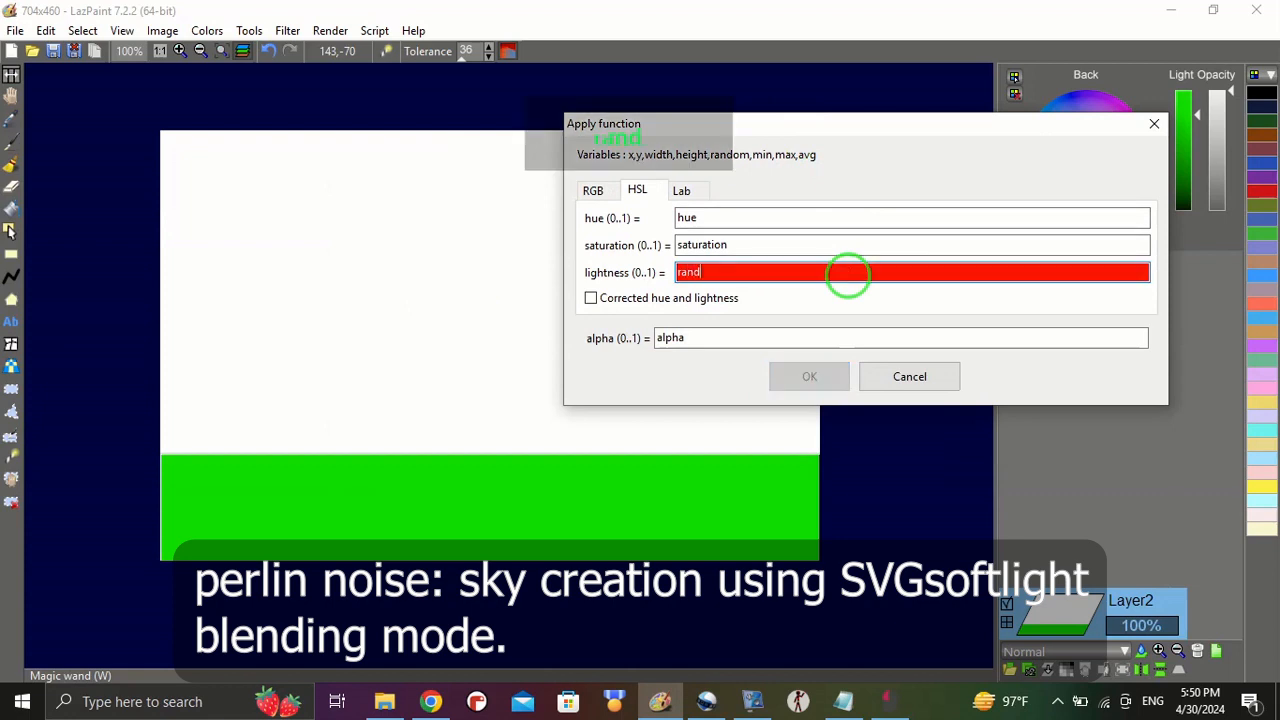
type("om")
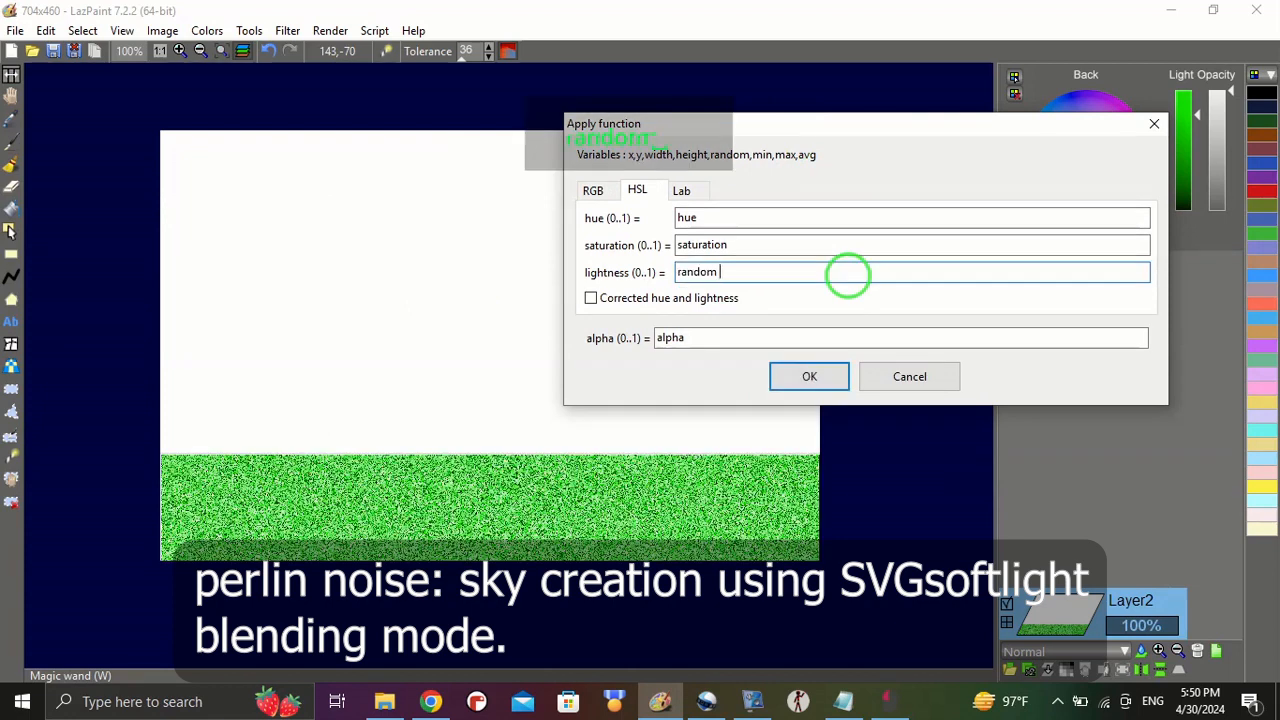
type(" *")
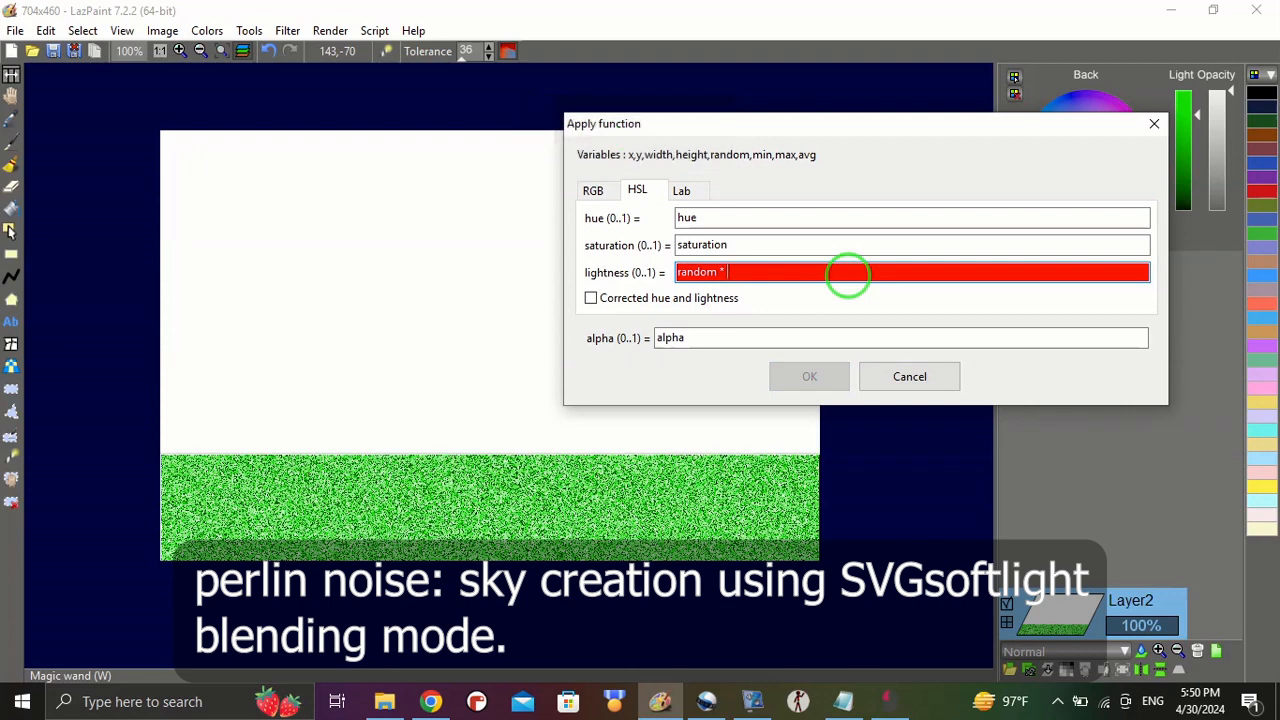
type(" 0.")
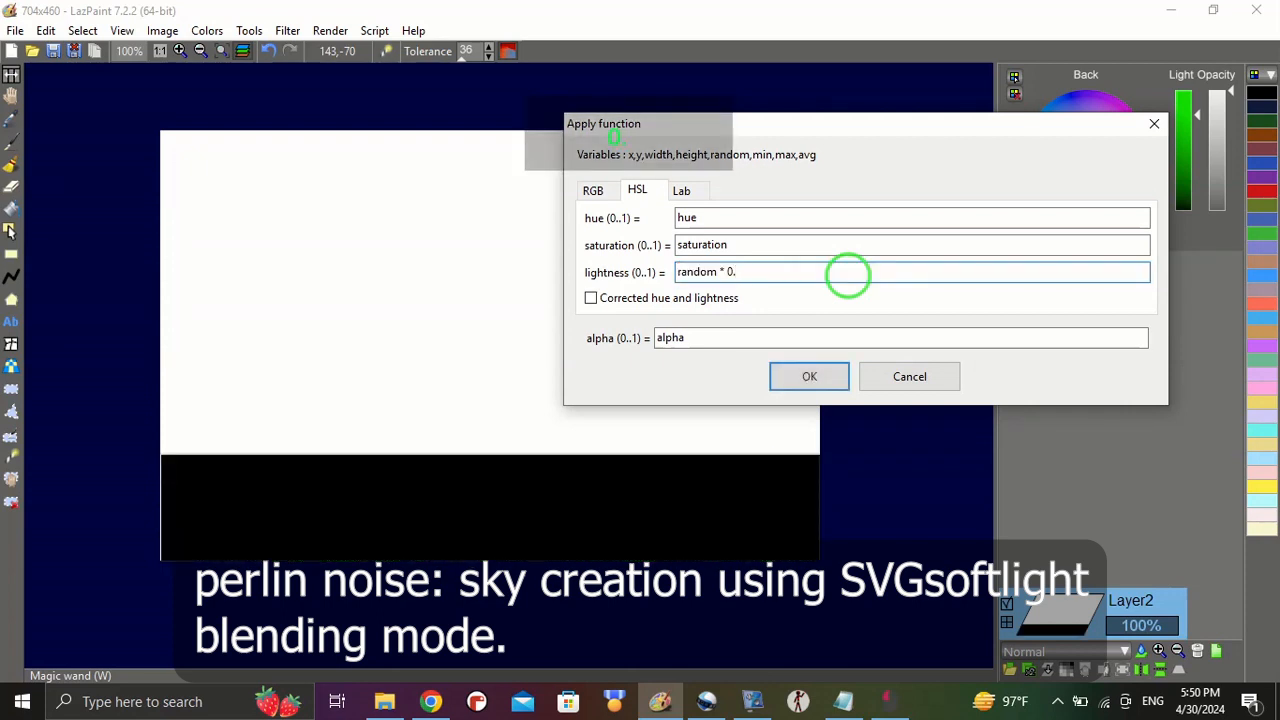
type("7")
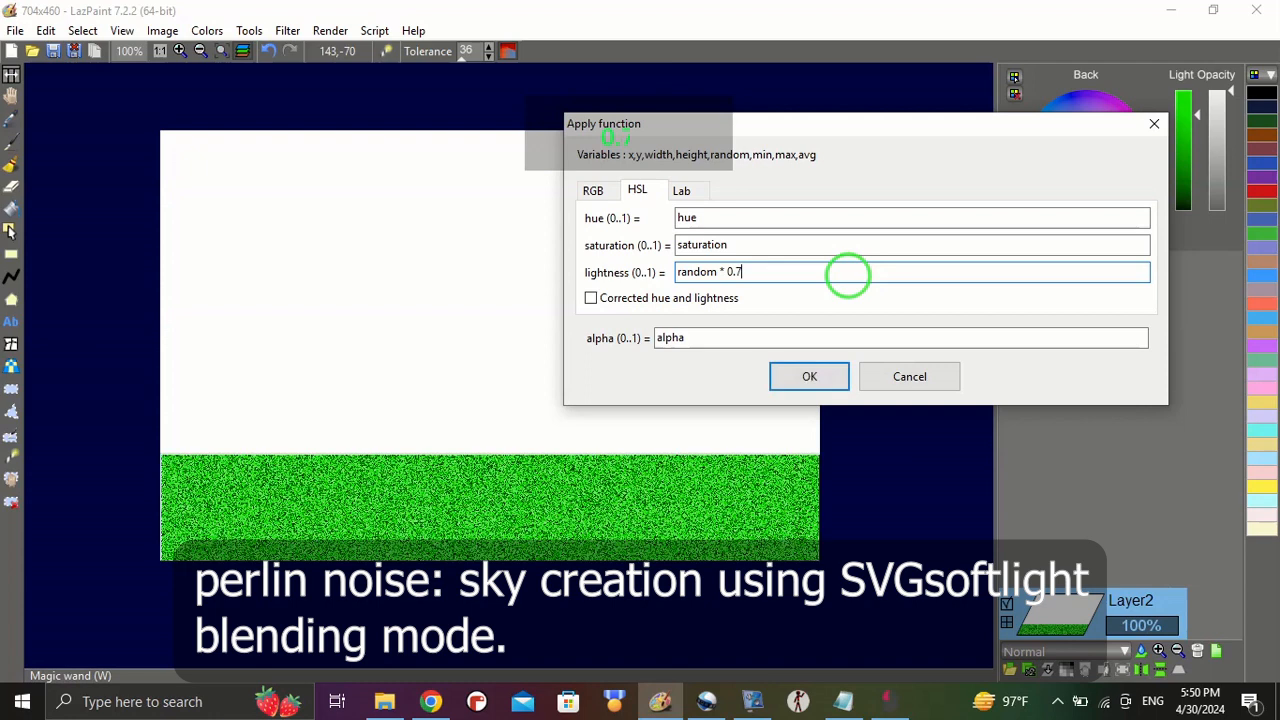
left_click(837, 384)
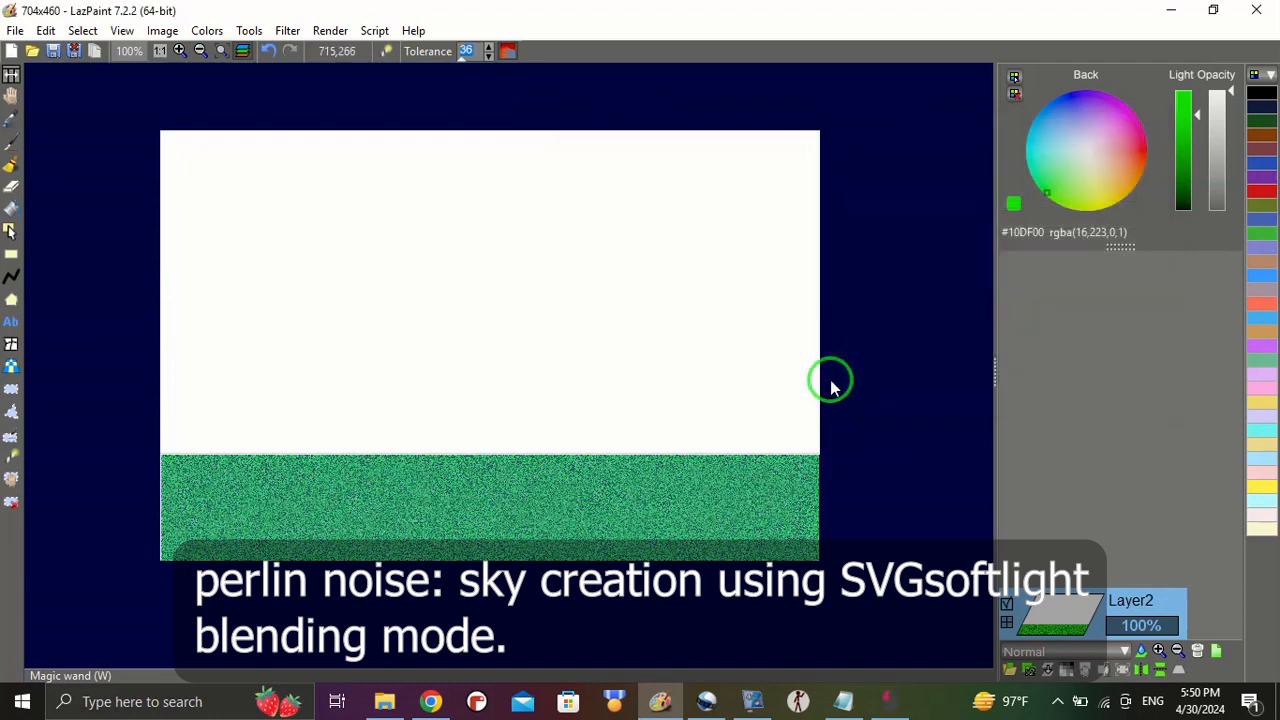
key("ctrl+d")
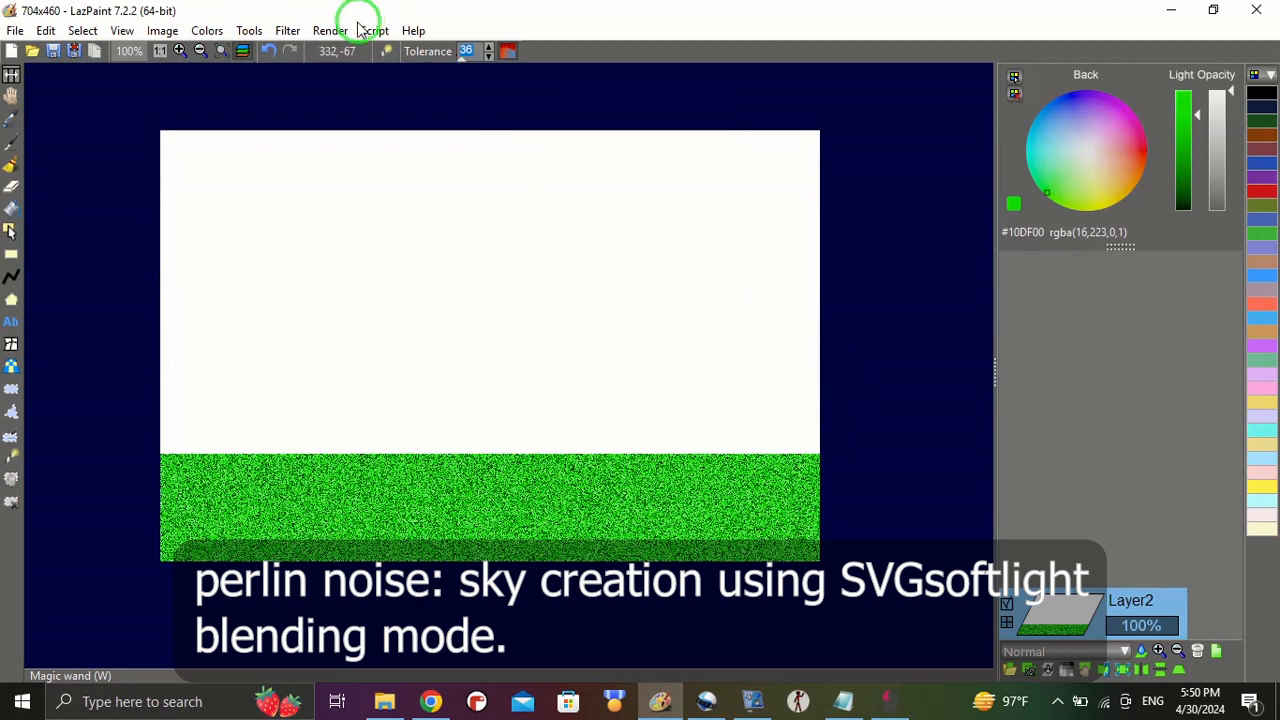
- Apply an oriented Motion blur with distance 20 pointing straight up to turn the green noise into grass
left_click(288, 30)
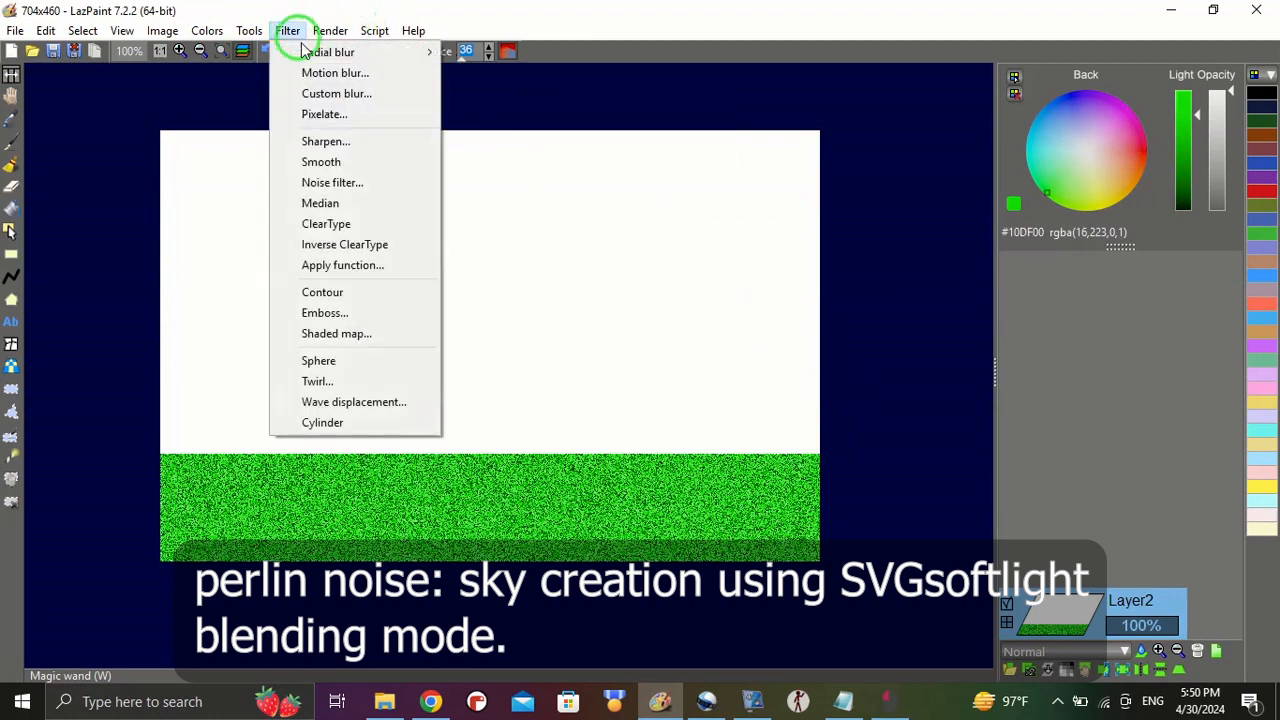
left_click(335, 73)
left_click(248, 167)
left_click(97, 385)
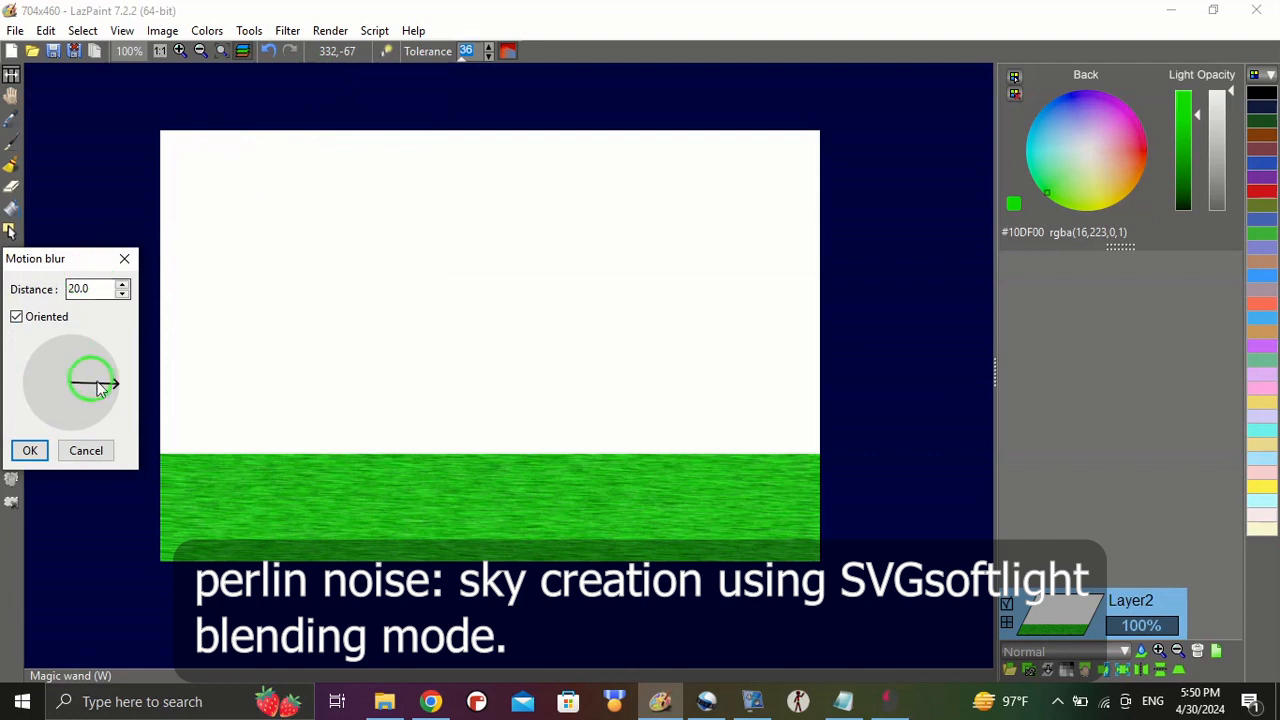
mouse_move(109, 377)
left_mouse_down()
mouse_move(77, 323)
mouse_move(59, 338)
mouse_move(74, 330)
left_mouse_up()
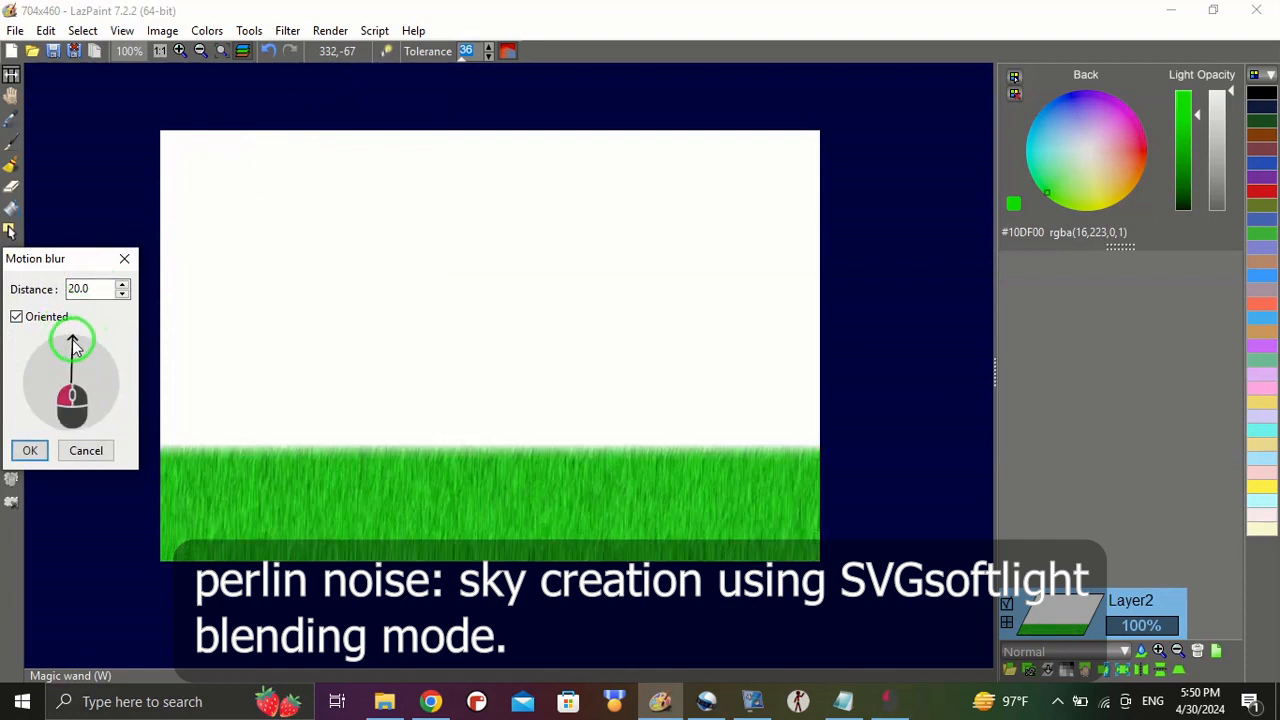
left_click(31, 451)
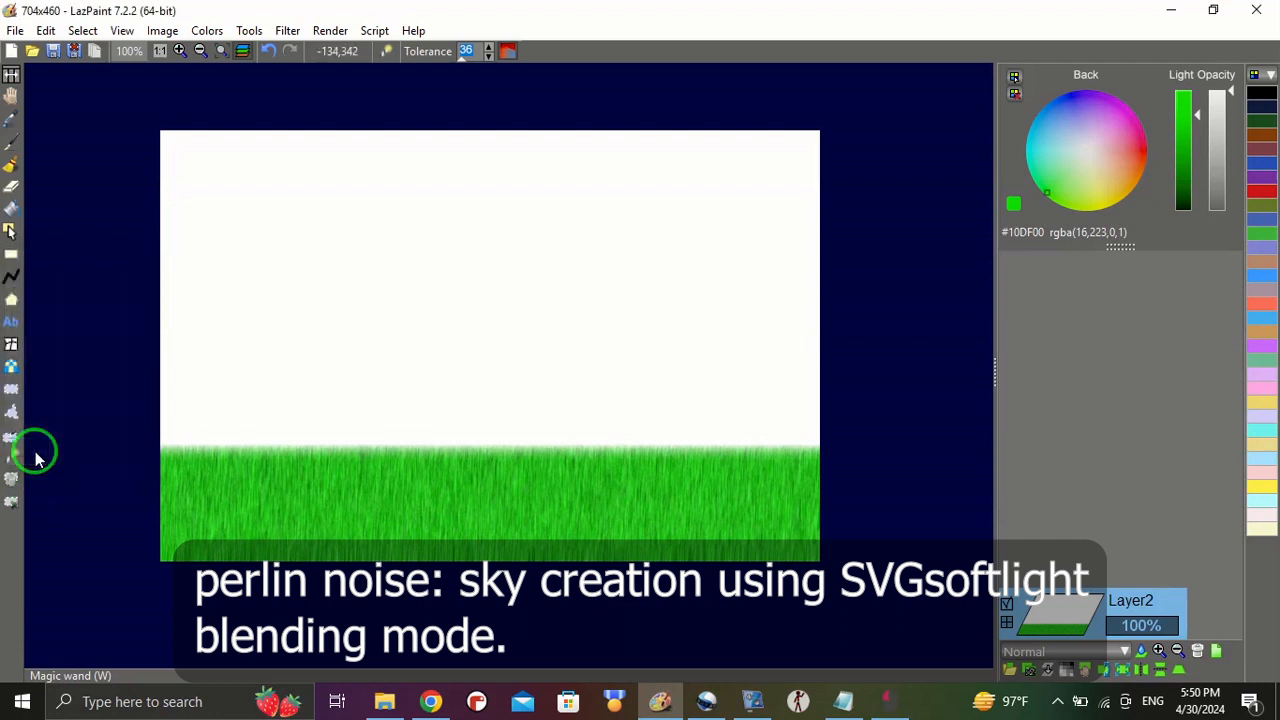
- Sharpen the grass layer with an amount of 50
left_click(287, 31)
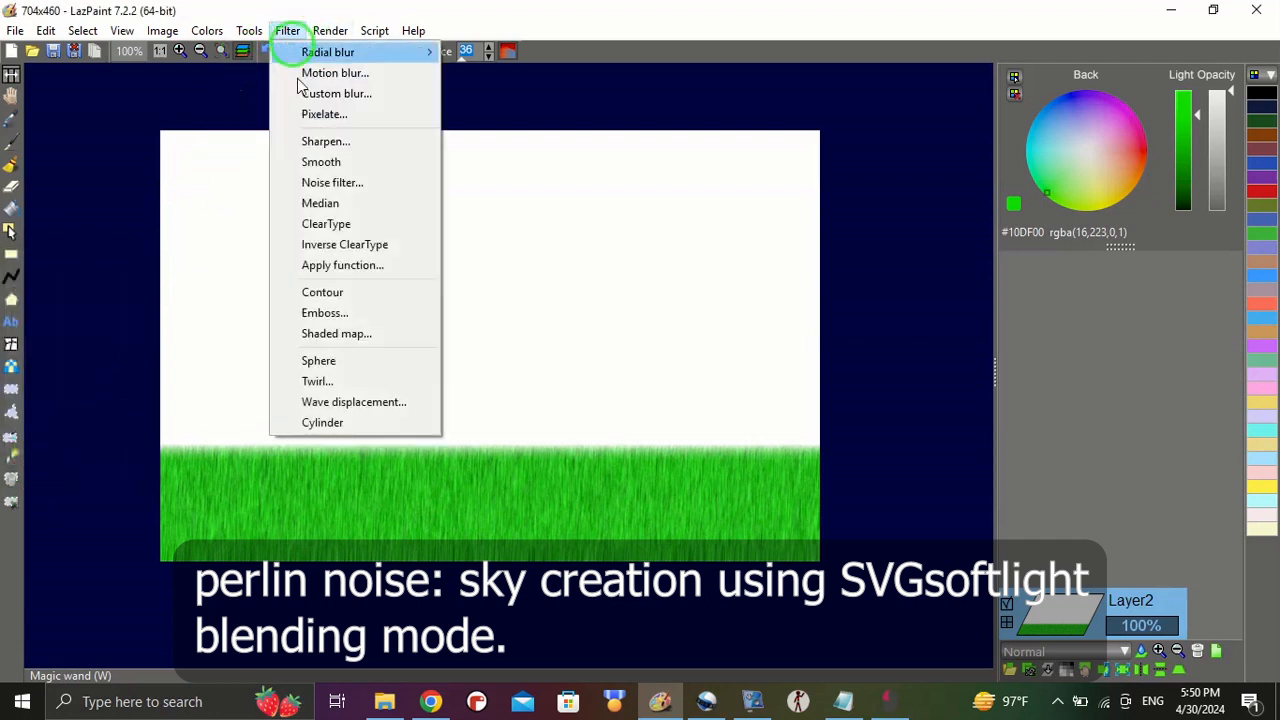
left_click(317, 147)
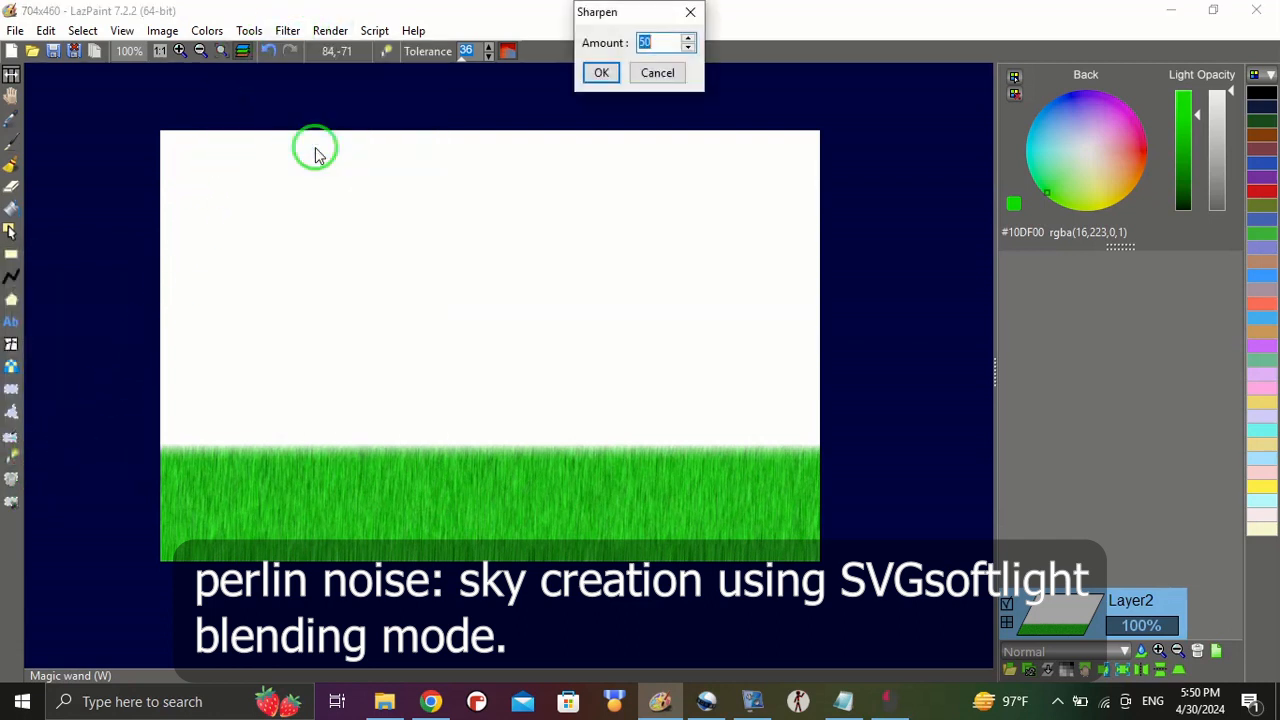
left_click(608, 74)
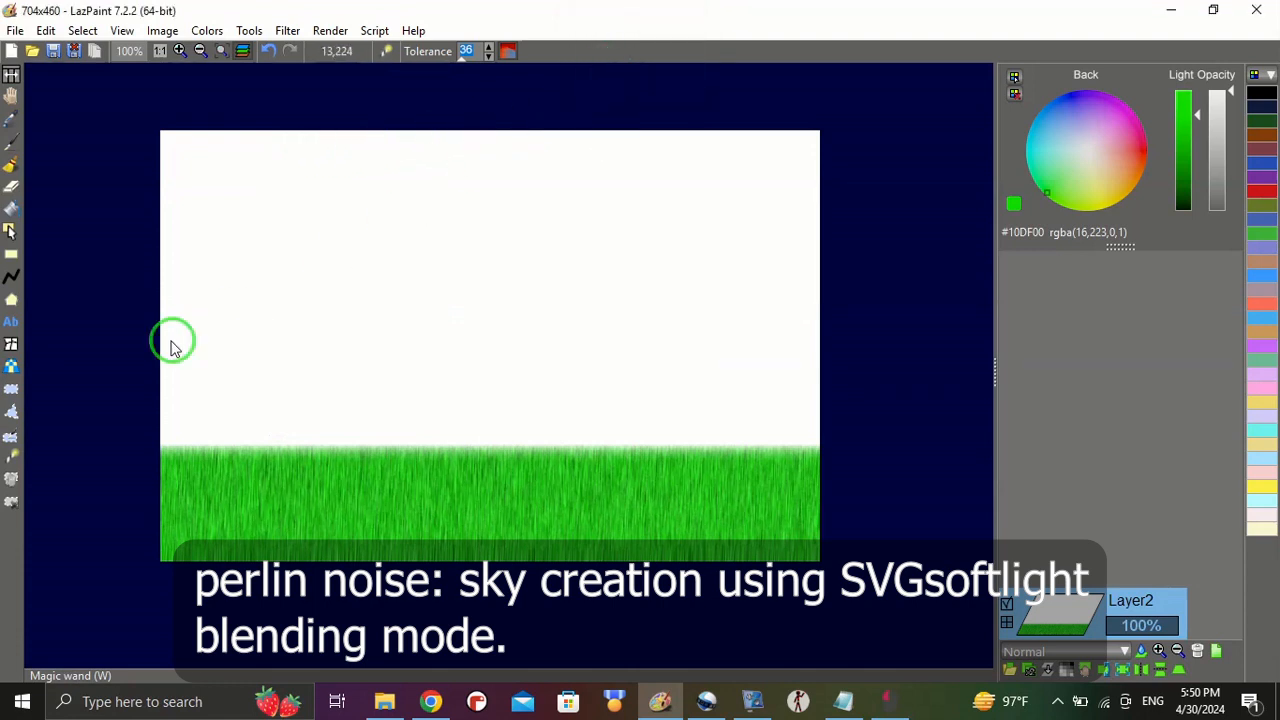
- Set up the Gradient tool with #008DFF as its first color and #BFDEFF as its second color
mouse_move(12, 207)
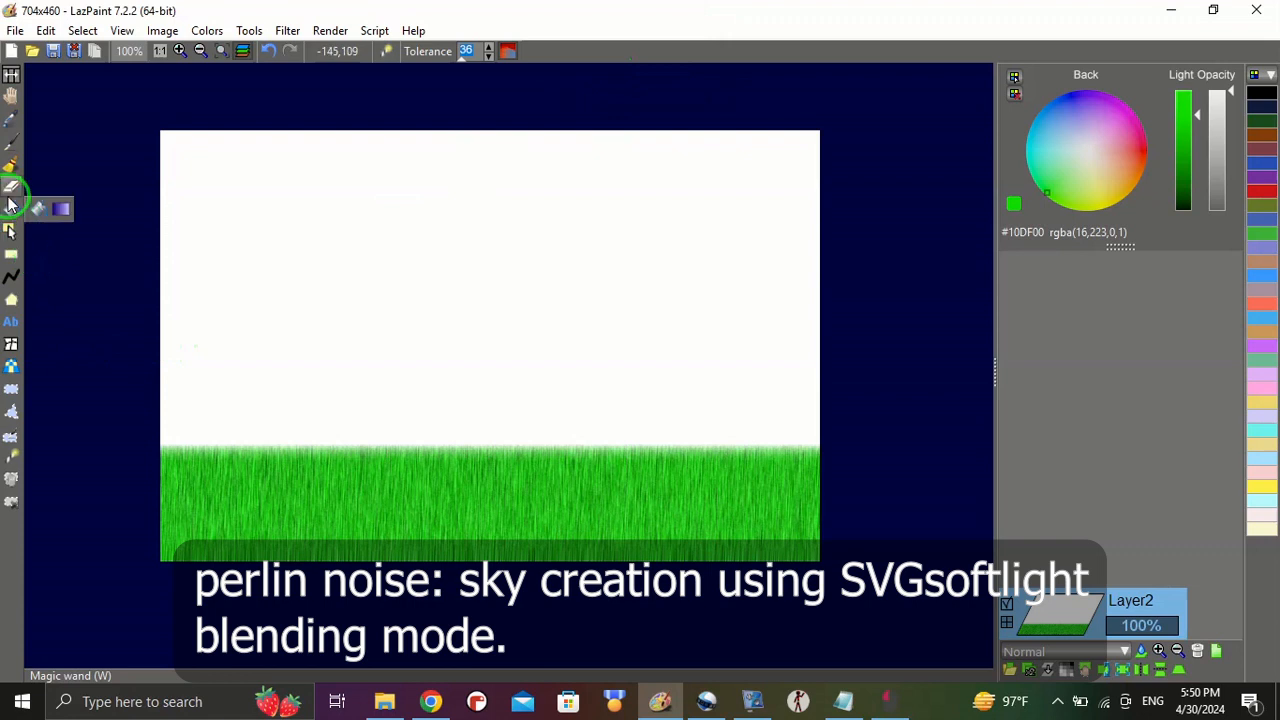
left_click(57, 215)
left_click(445, 55)
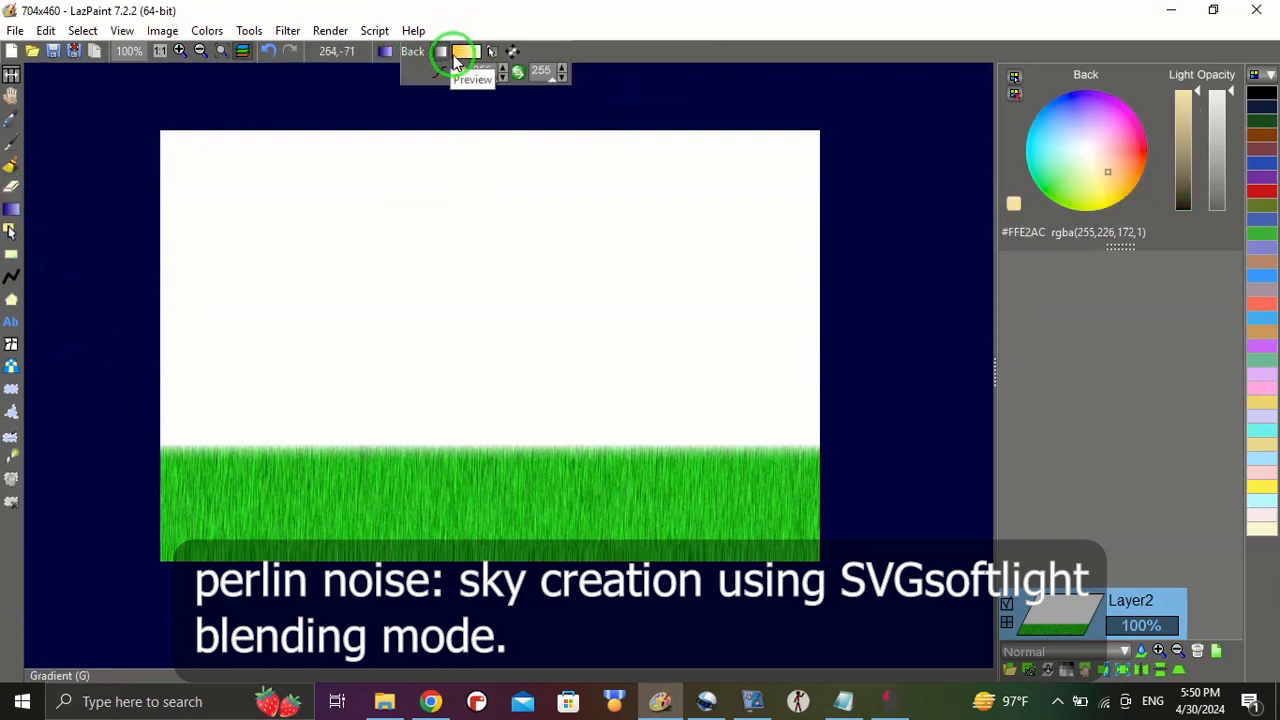
left_click(458, 58)
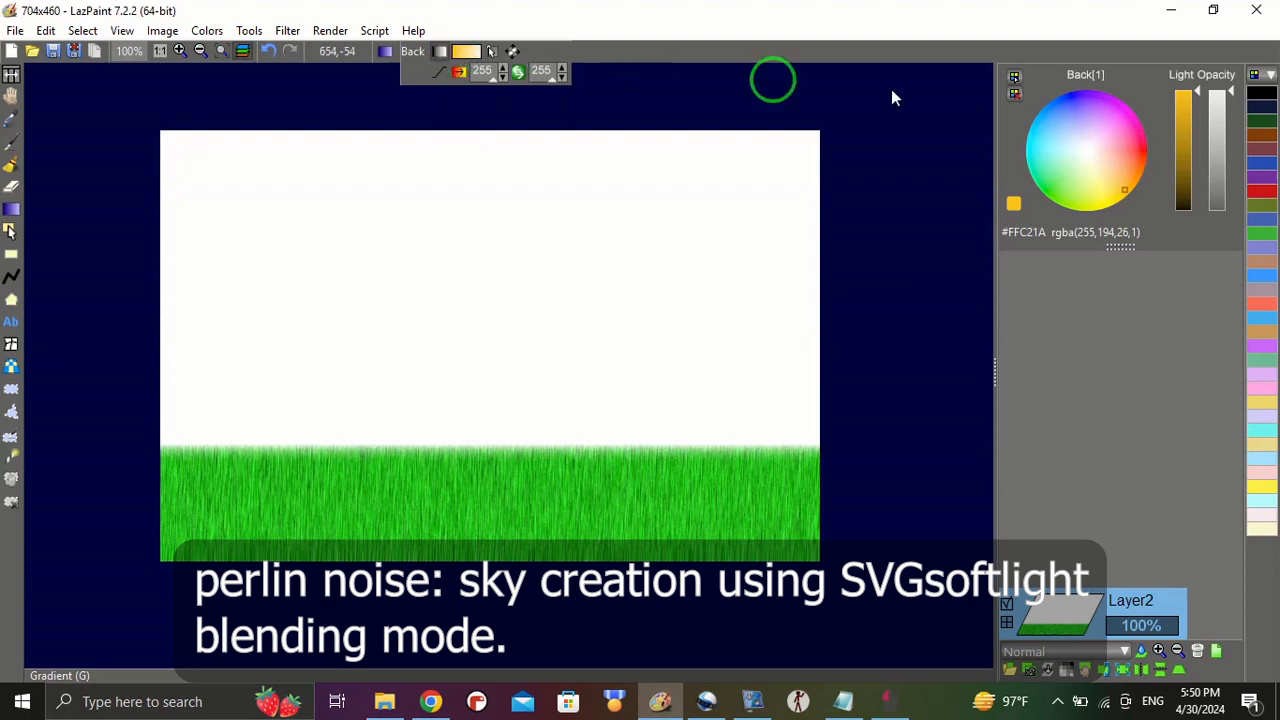
left_click_drag(1066, 135, 1044, 103)
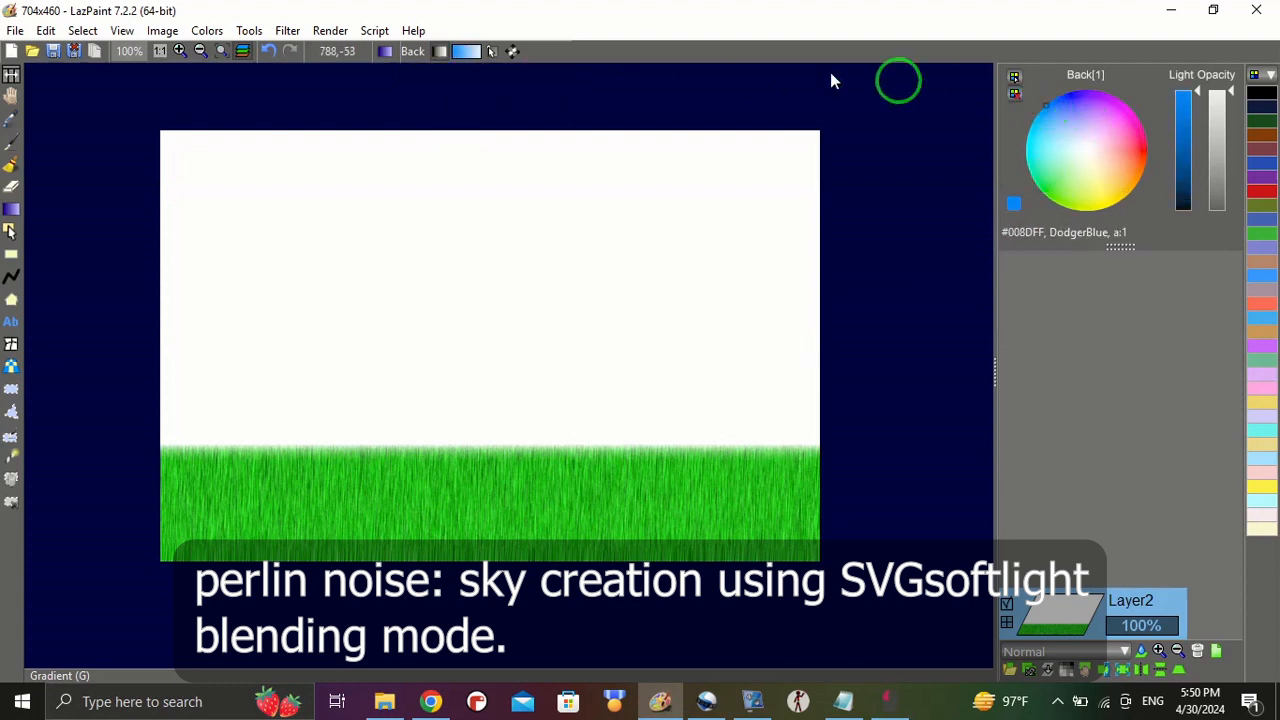
left_click(474, 52)
left_click(486, 55)
left_click(481, 54)
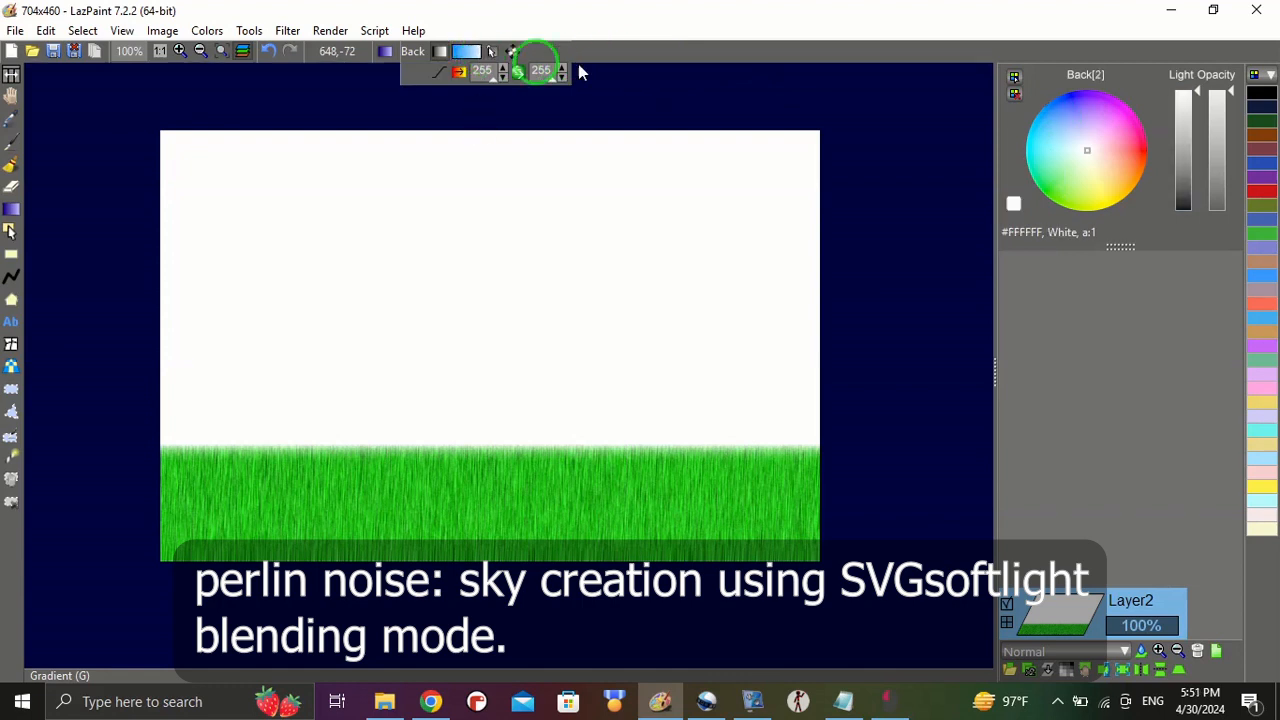
left_click_drag(1090, 156, 1068, 134)
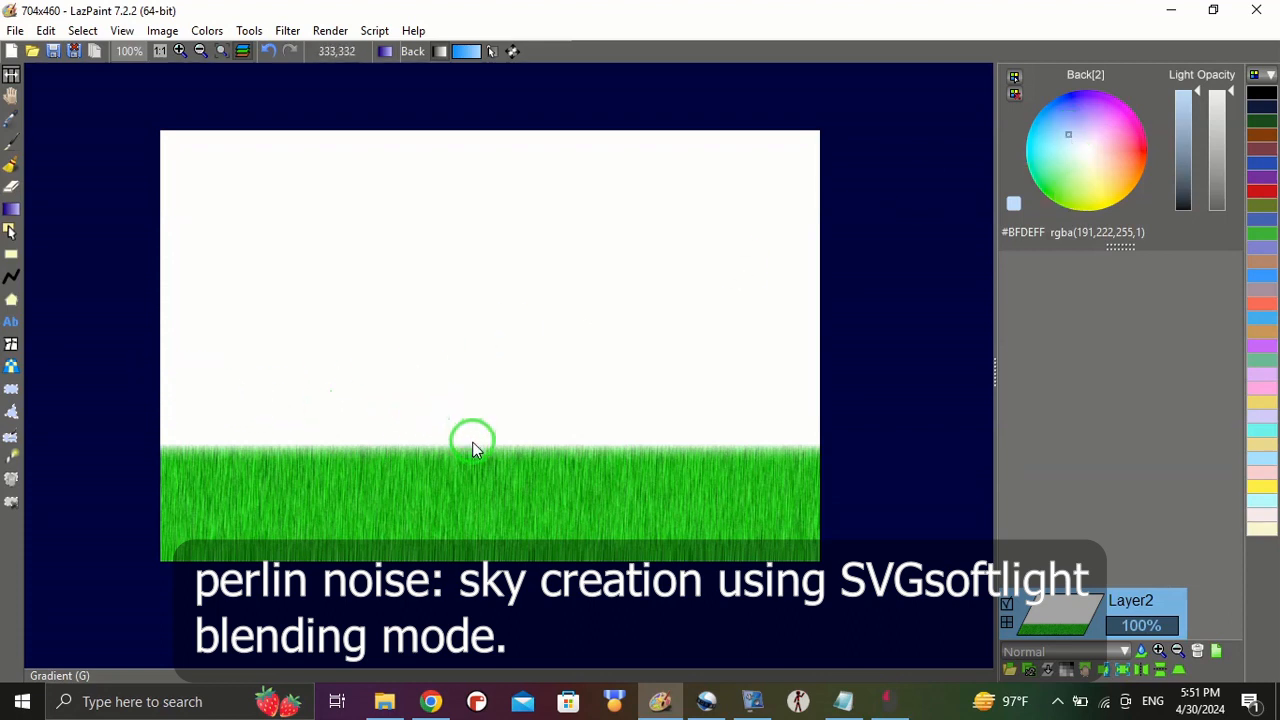
- Add a new layer and select a rectangle of about 723 × 351 px covering the whole white area above the grass
mouse_move(11, 389)
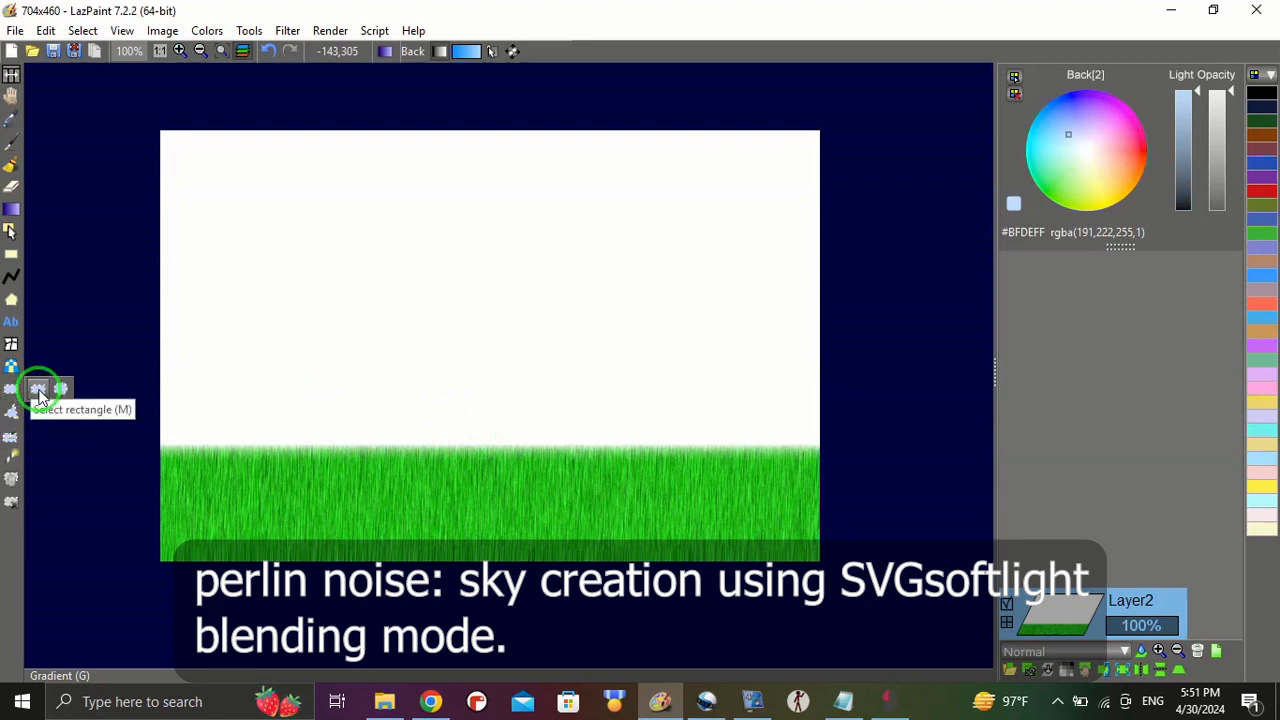
left_click(38, 391)
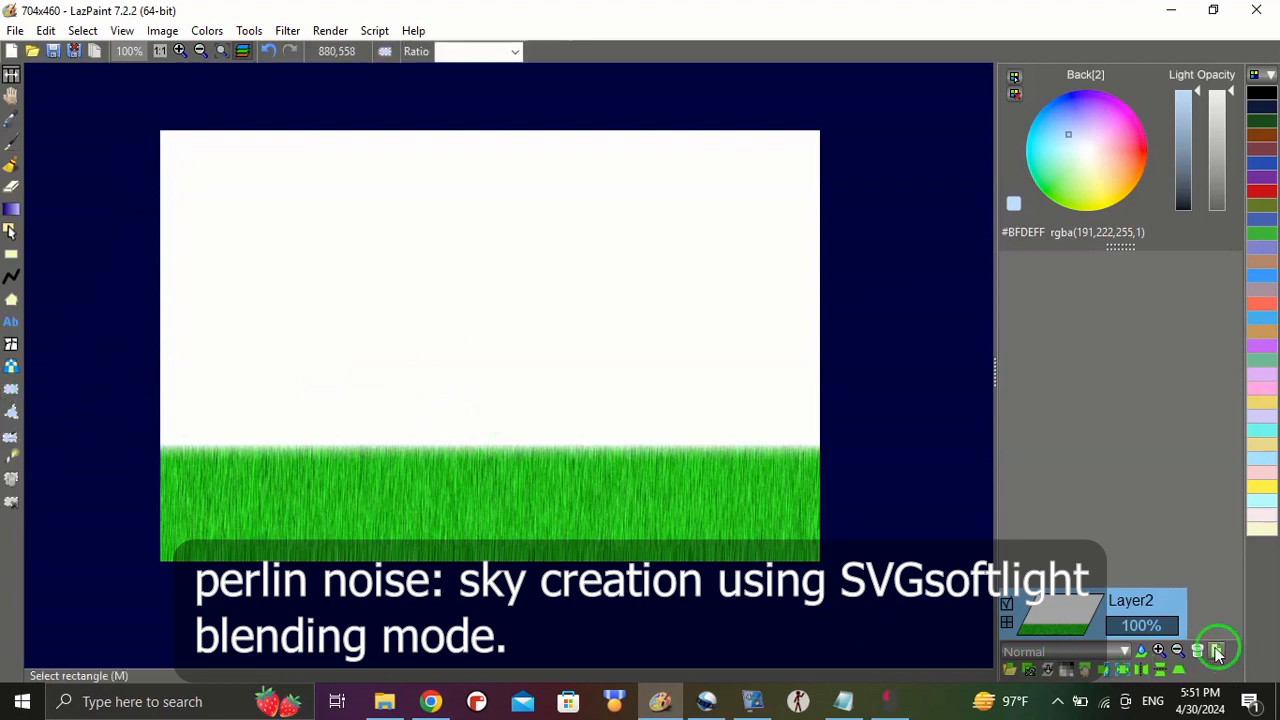
left_click(1218, 652)
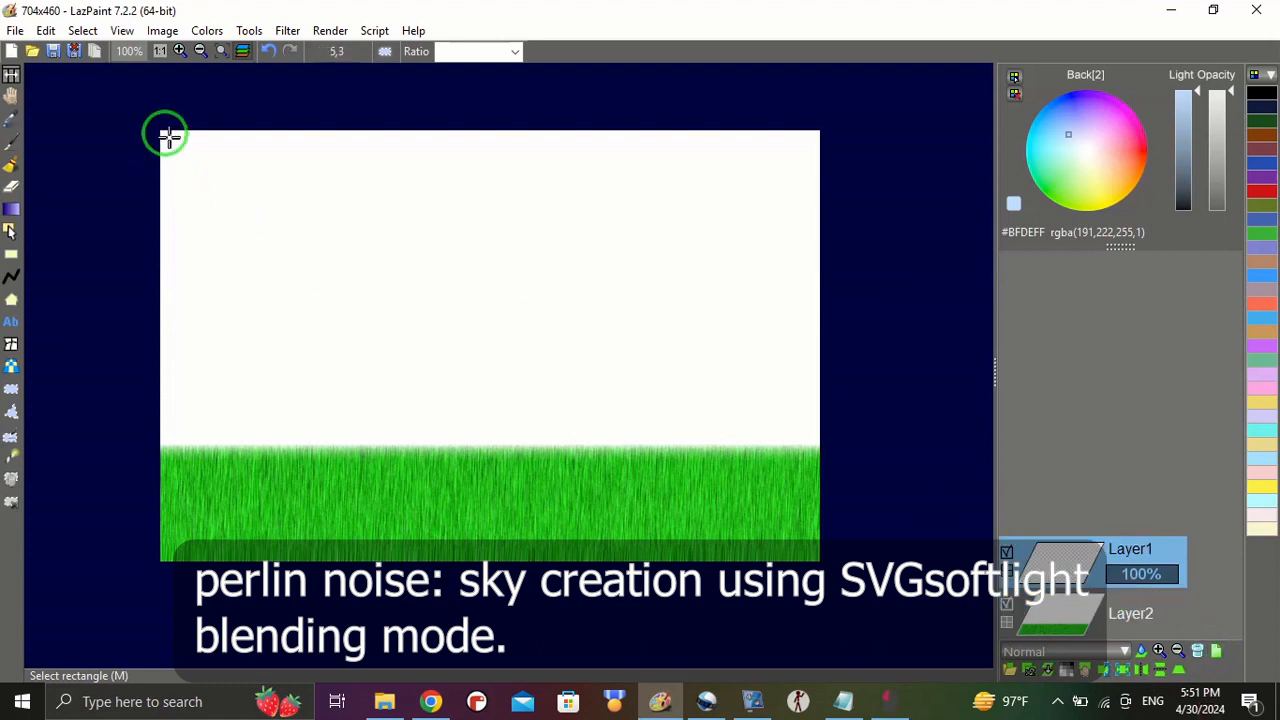
left_click_drag(165, 133, 778, 446)
left_click_drag(176, 302, 157, 292)
left_click_drag(791, 288, 818, 292)
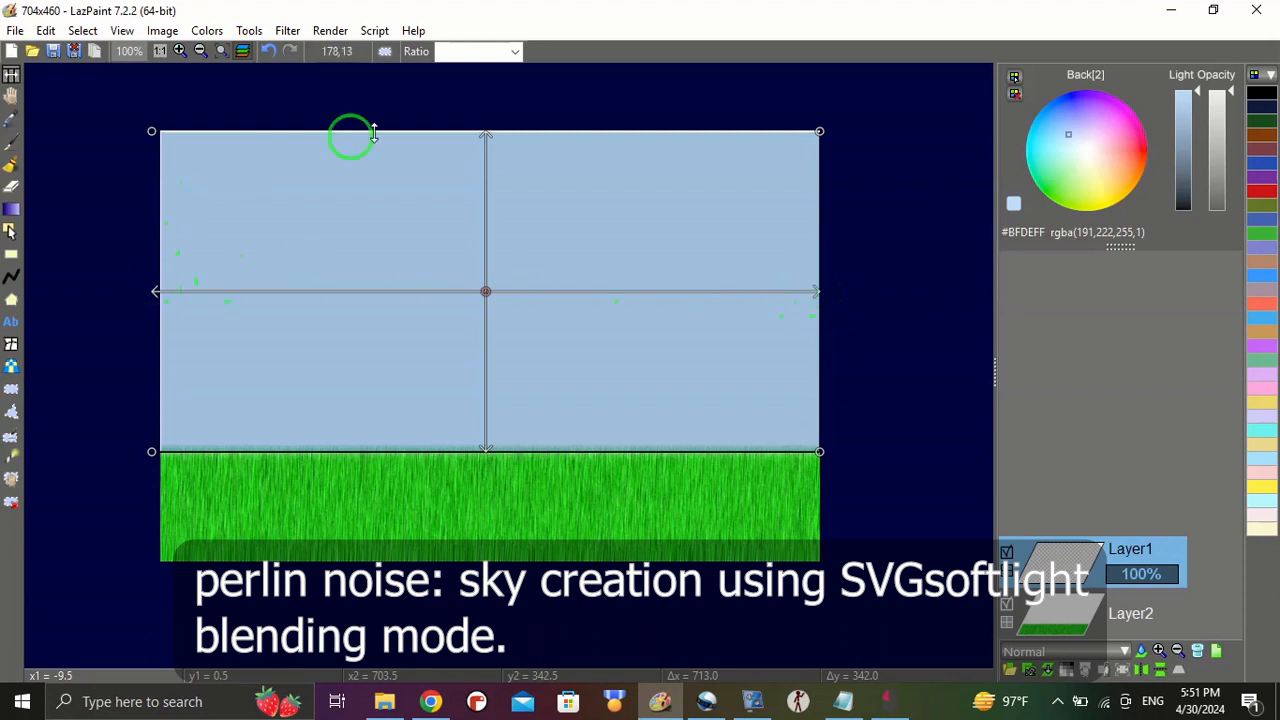
left_click_drag(485, 139, 485, 131)
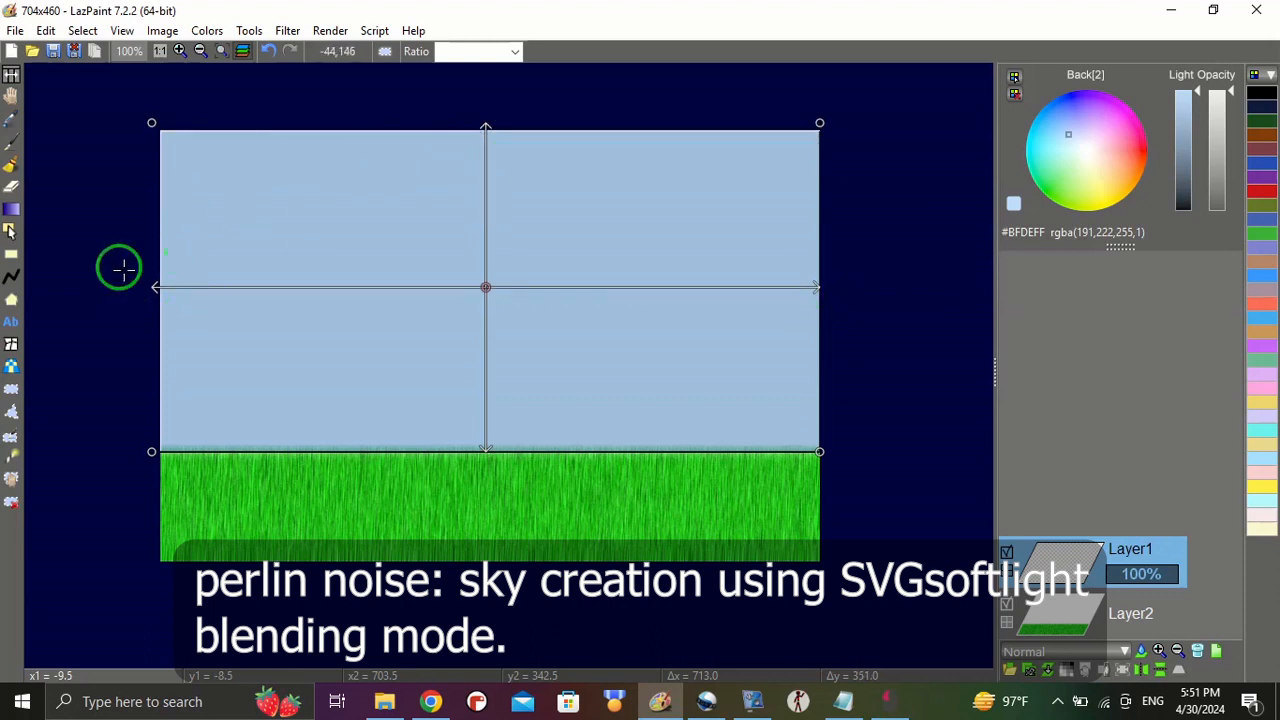
left_click_drag(165, 288, 143, 289)
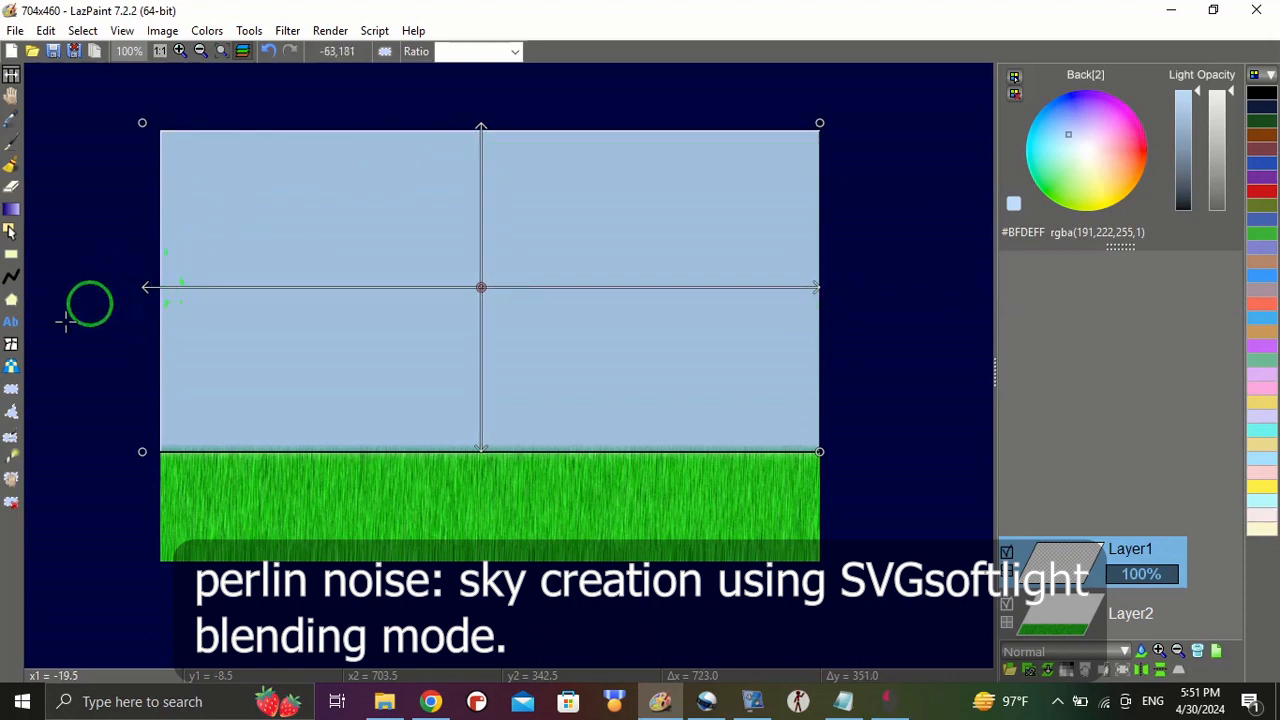
left_click(10, 302)
- Fill the sky selection with a vertical gradient about 166 px long from the horizon upward, swapping its colors so the light blue lies at the horizon
mouse_move(11, 212)
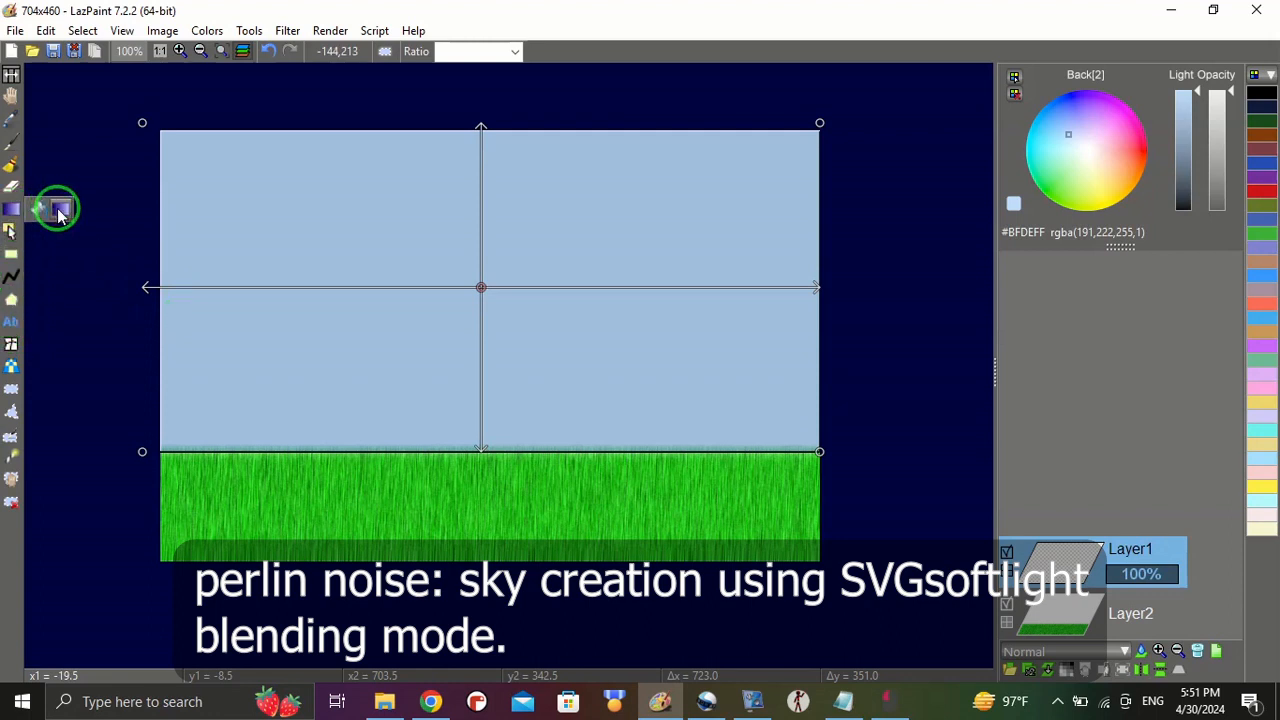
left_click(60, 211)
left_click_drag(469, 440, 473, 295)
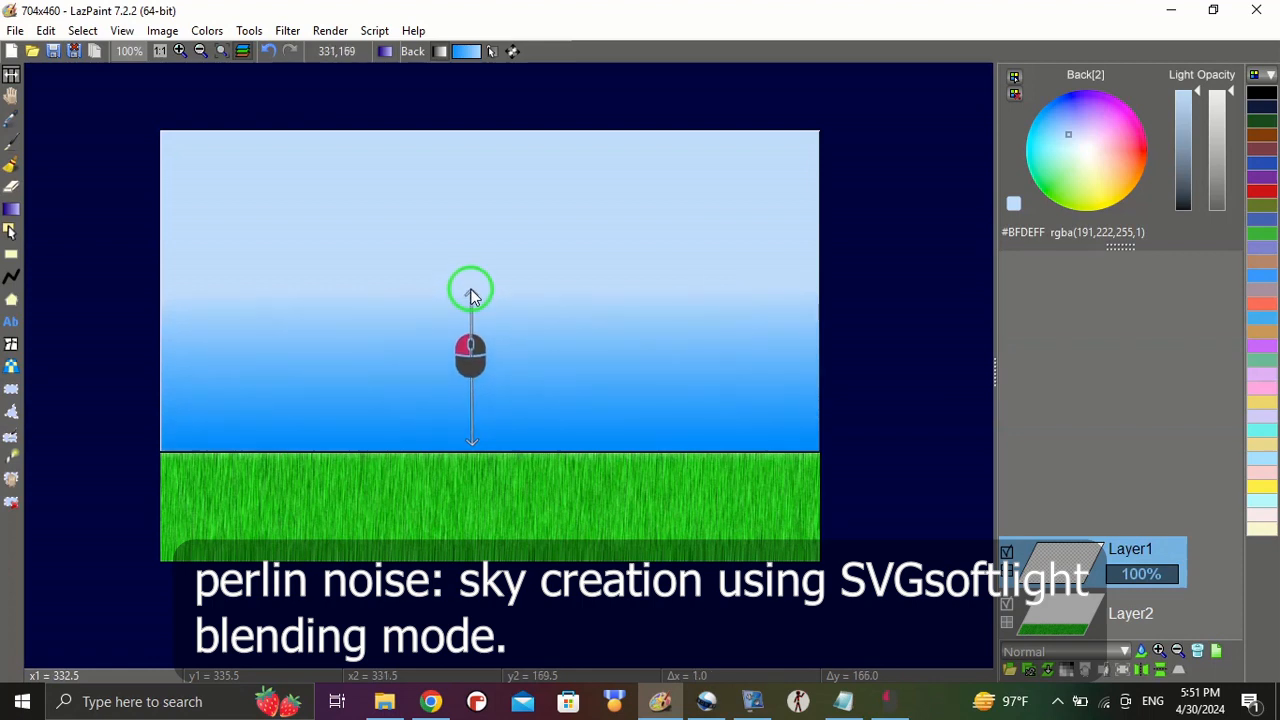
left_click_drag(471, 295, 471, 294)
mouse_move(466, 52)
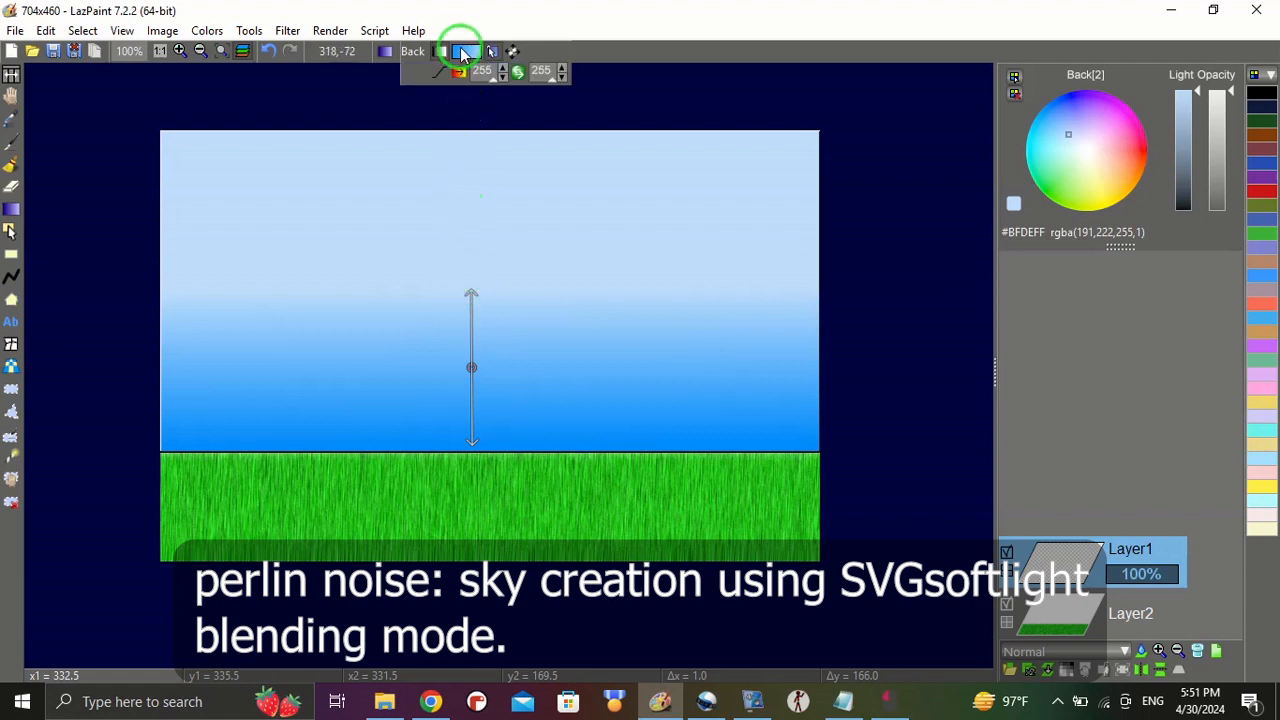
left_click(515, 80)
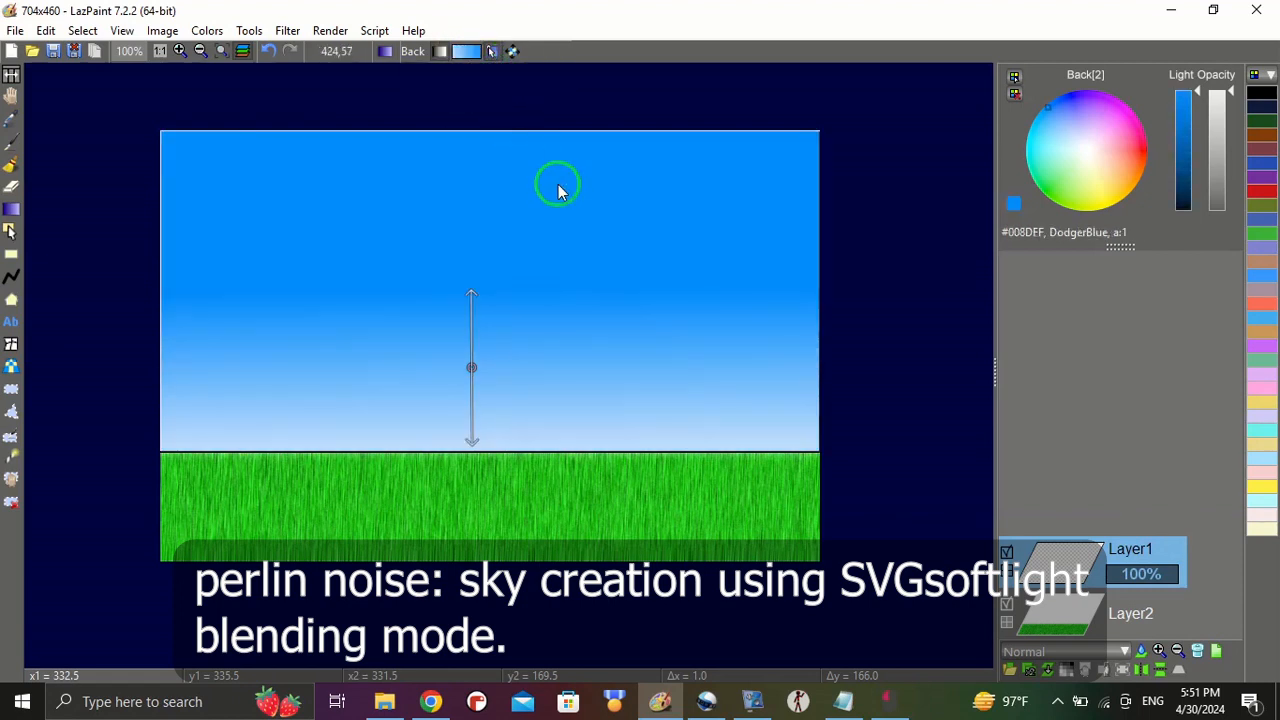
key("Return")
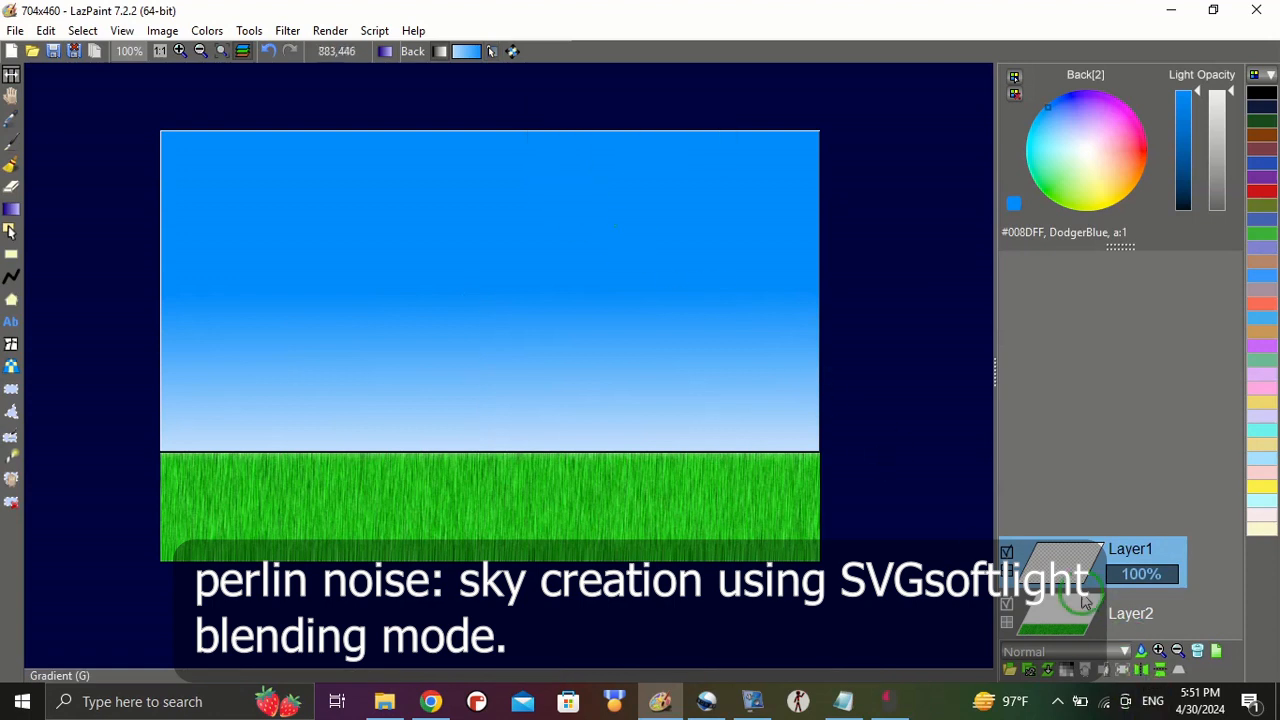
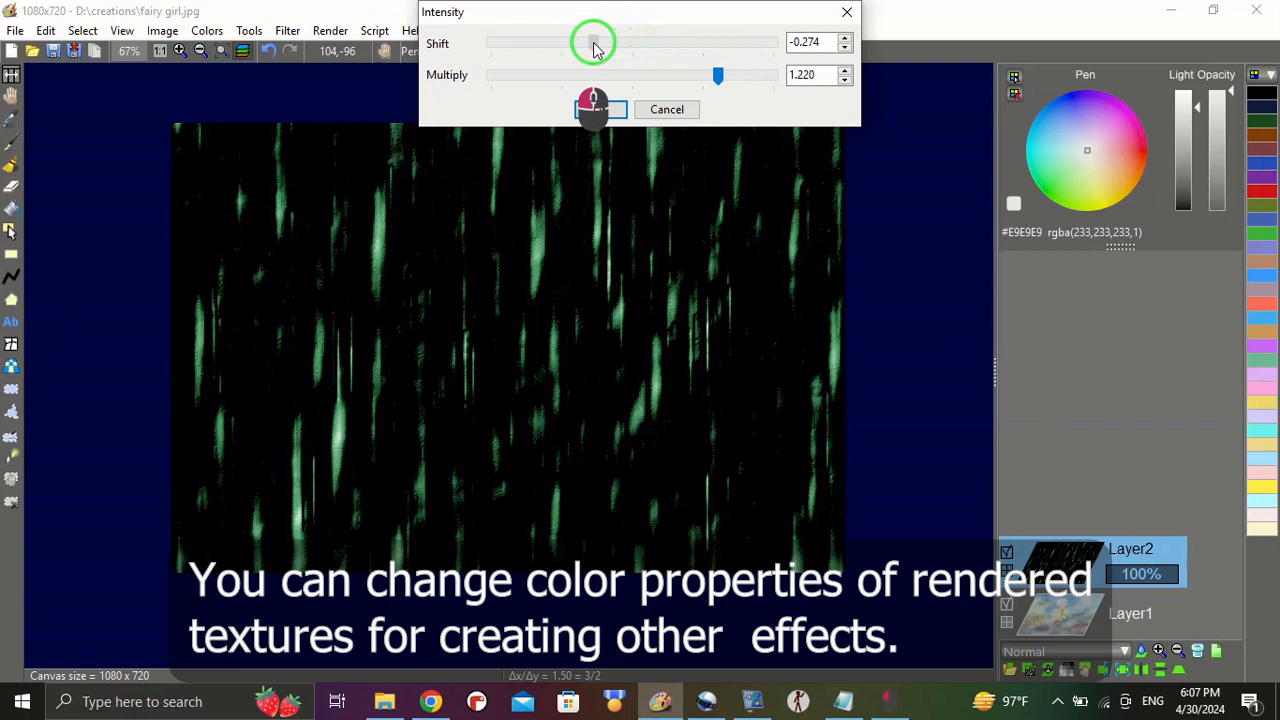
- Apply Intensity with shift -0.274 and multiply 1.220 to the green streak texture, and pixelate it with Fast quality at pixel size 8
left_click(600, 110)
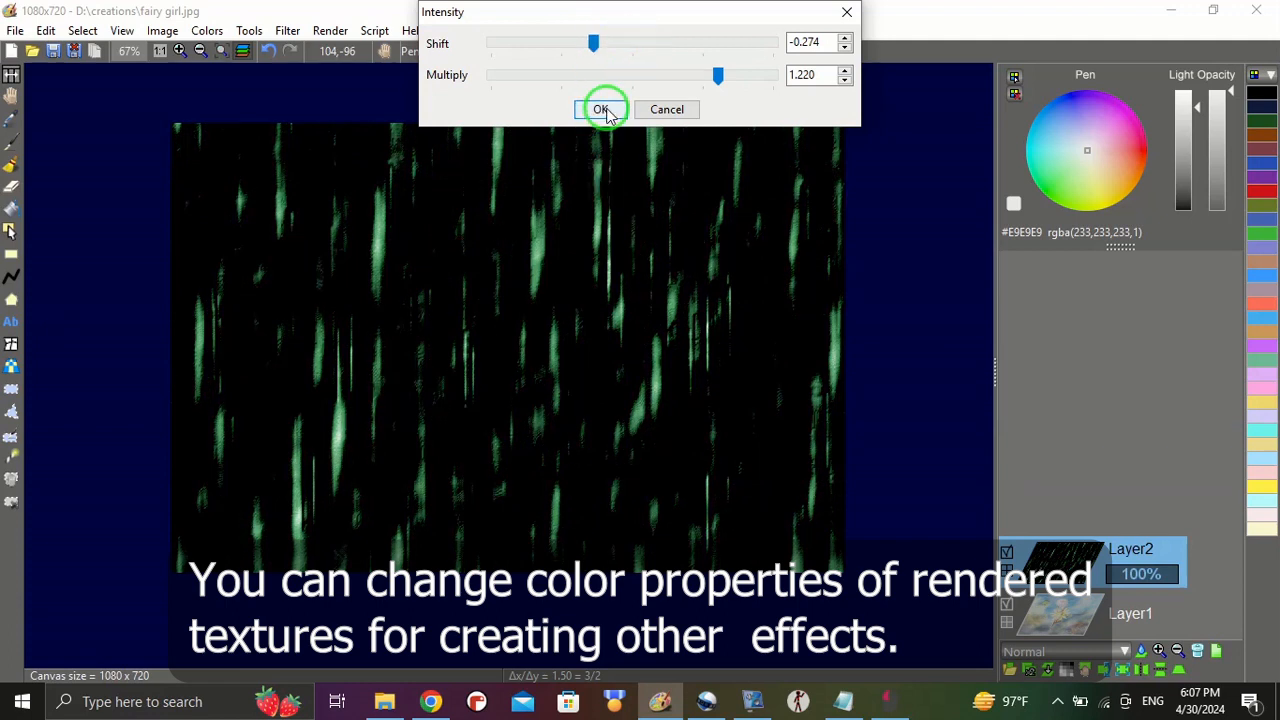
left_click(603, 111)
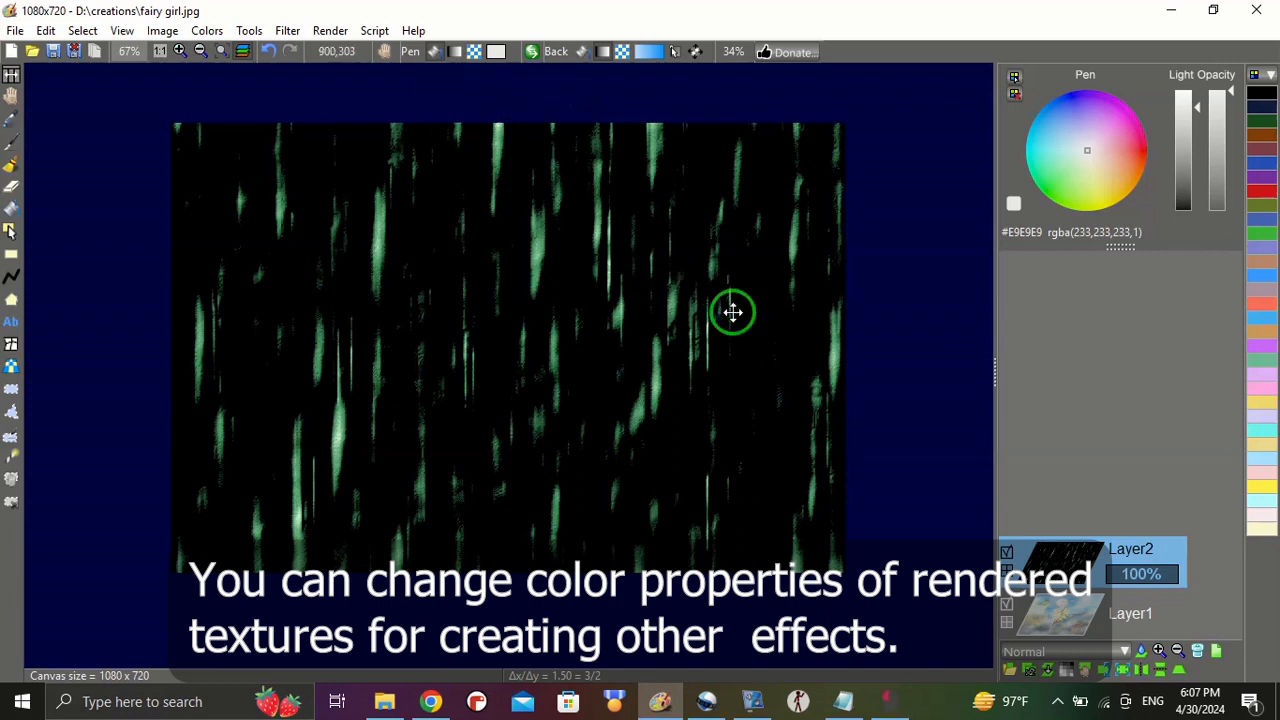
left_click(288, 31)
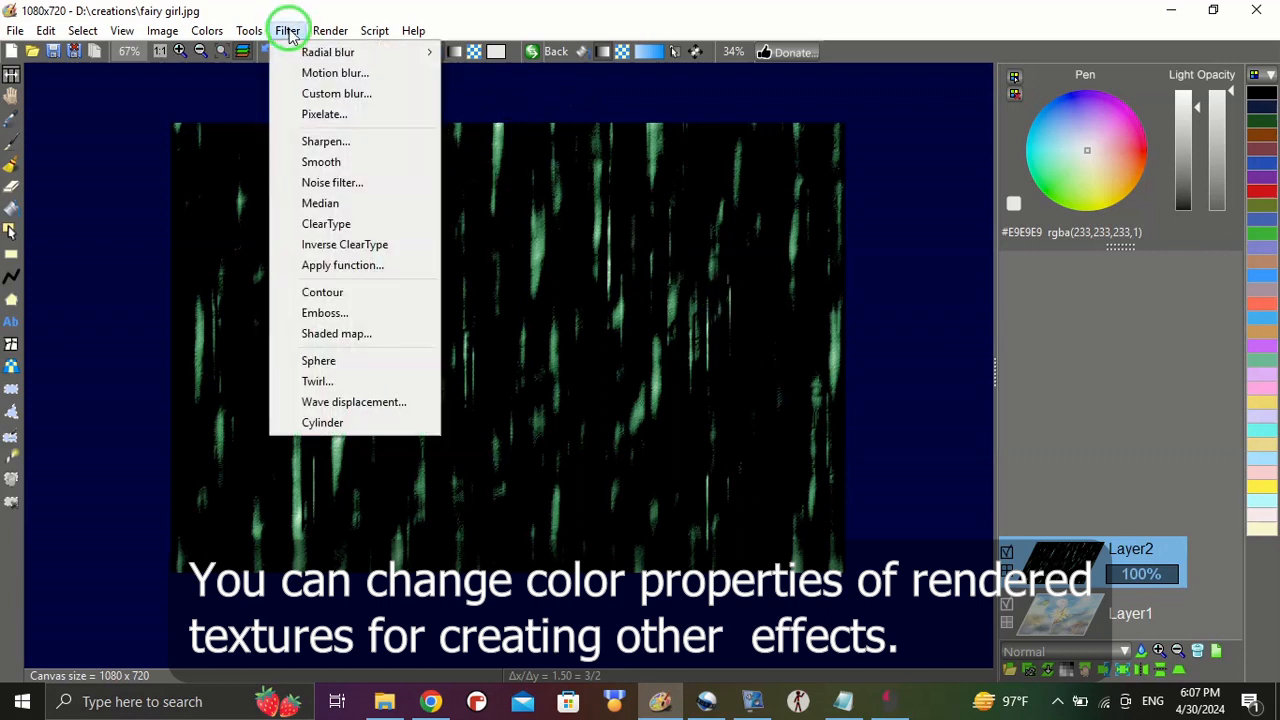
left_click(324, 114)
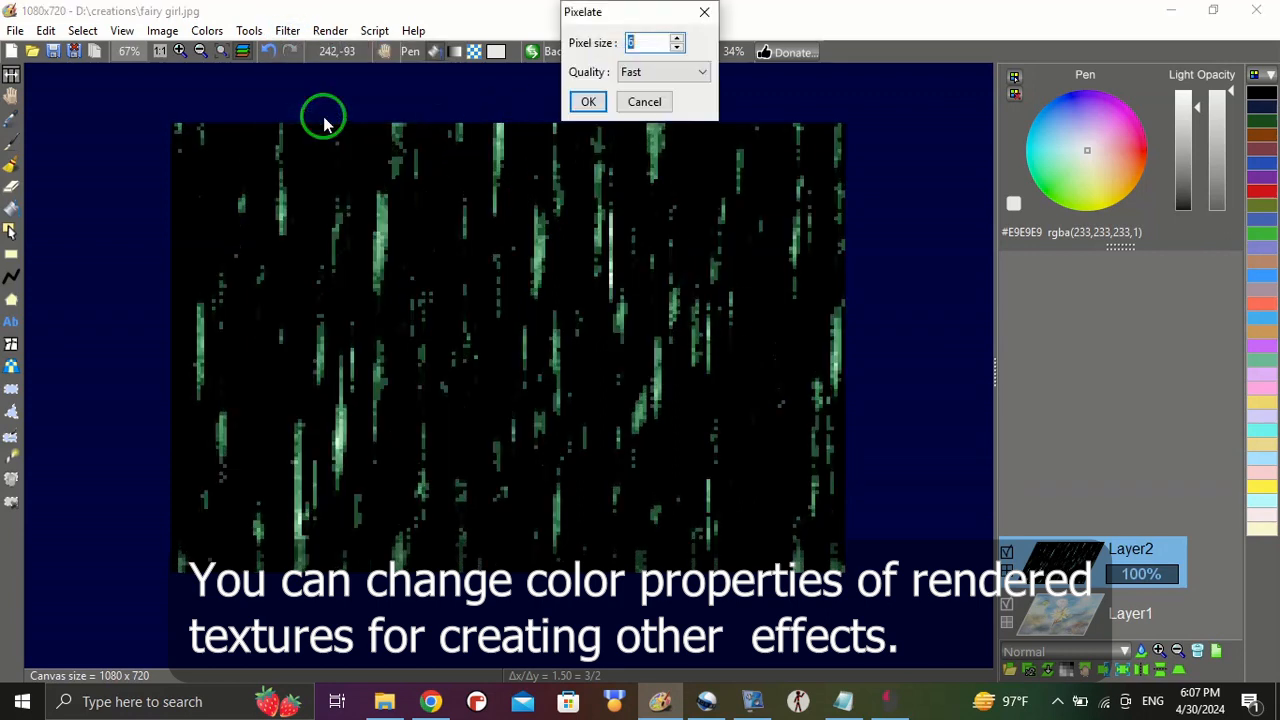
left_click(679, 47)
left_click(679, 40)
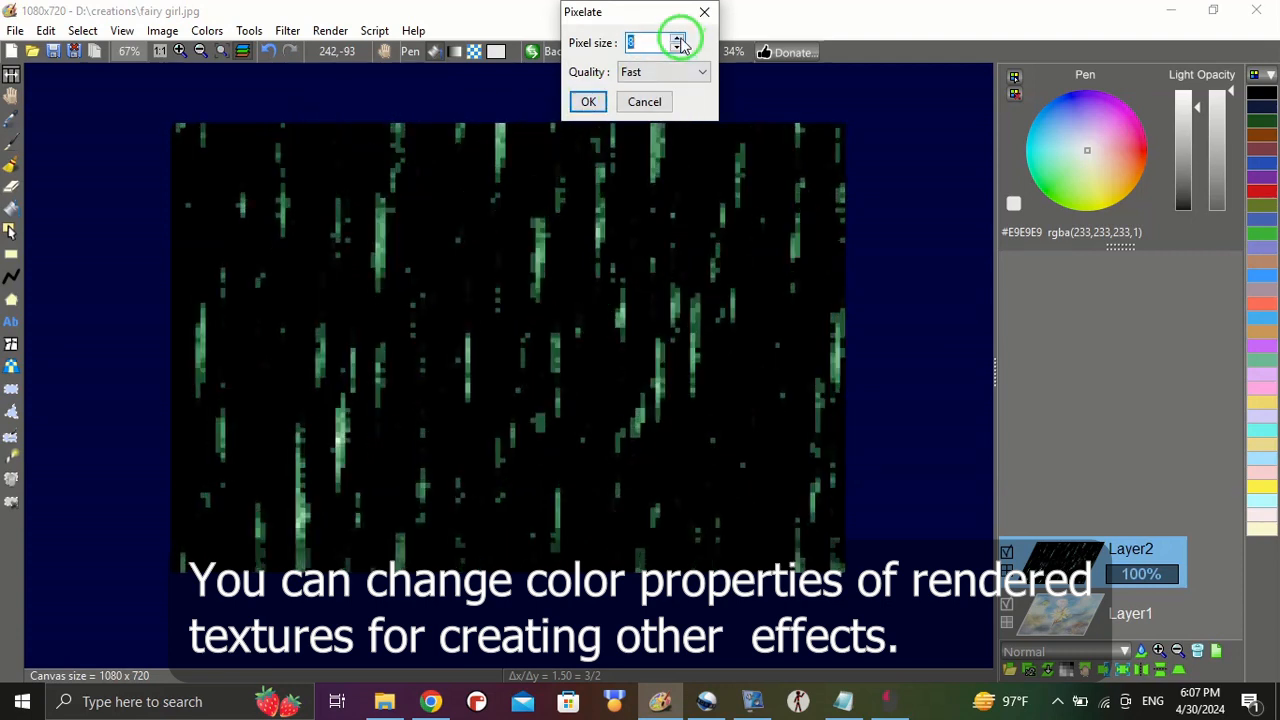
left_click(585, 108)
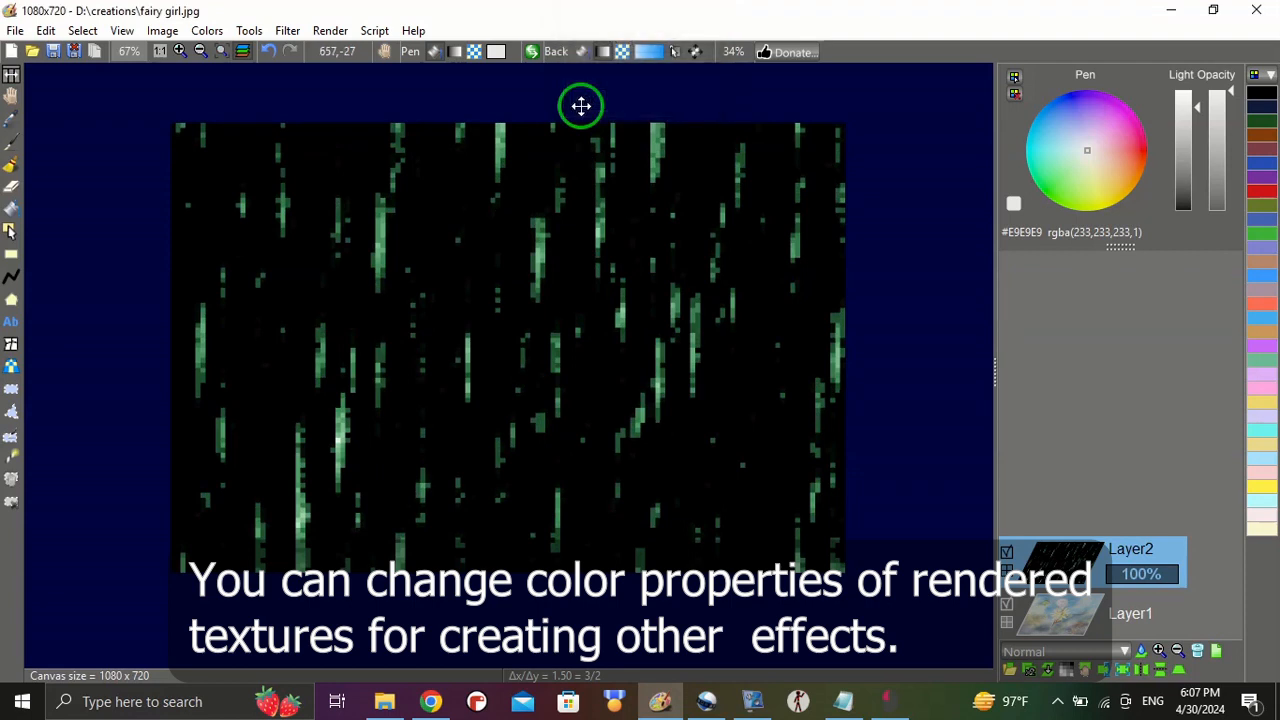
- Set the blend mode of the streak texture's layer to Screen over the fairy image
left_click(1145, 655)
left_click(821, 174)
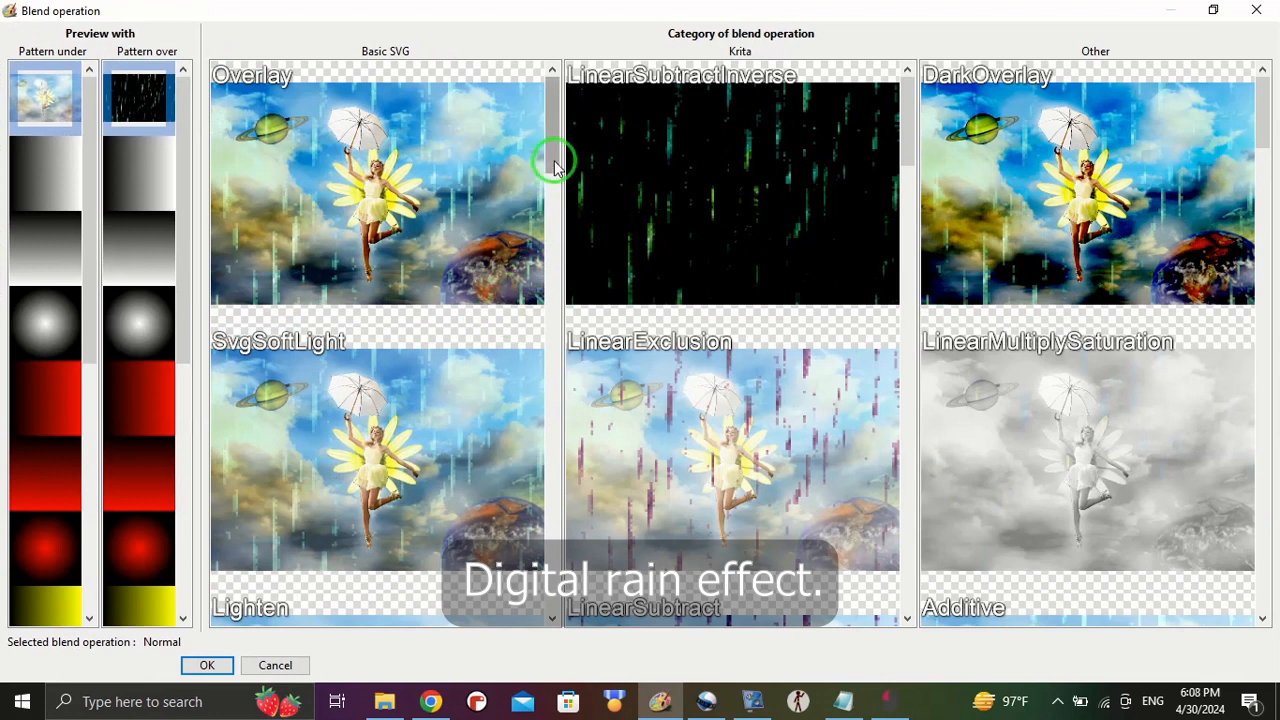
scroll(555, 195, "down", 1)
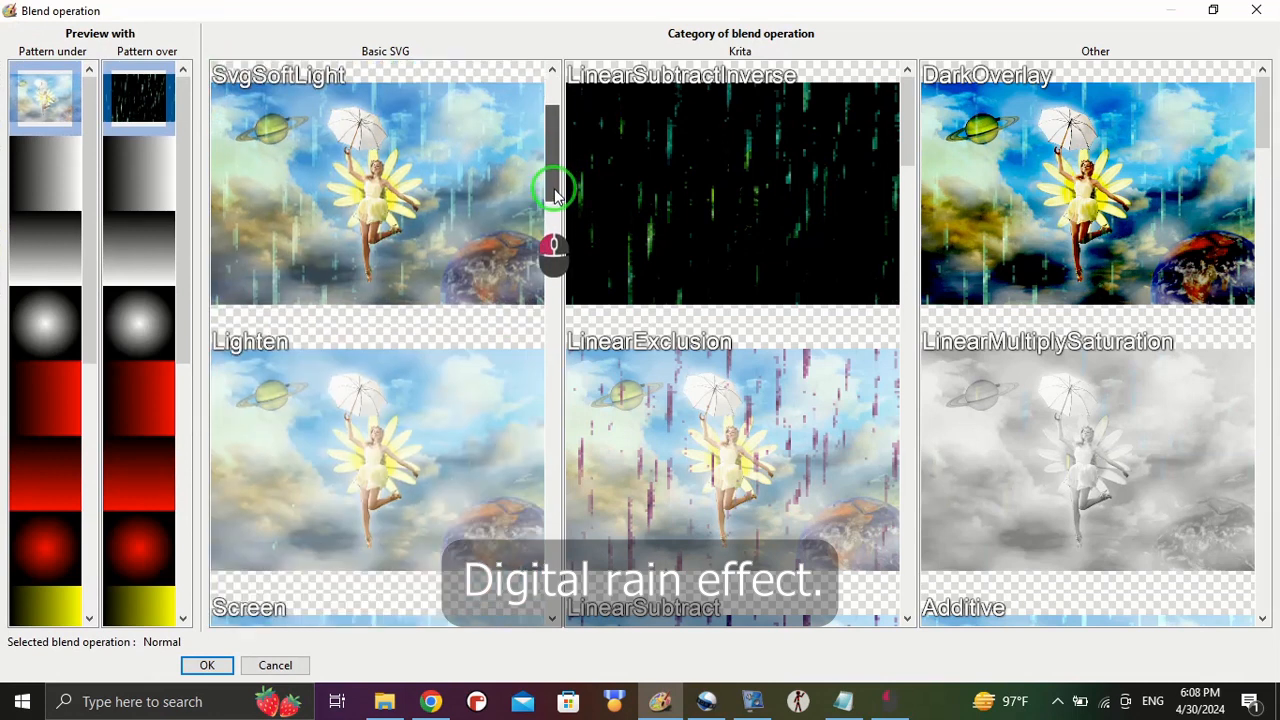
left_click_drag(555, 195, 555, 243)
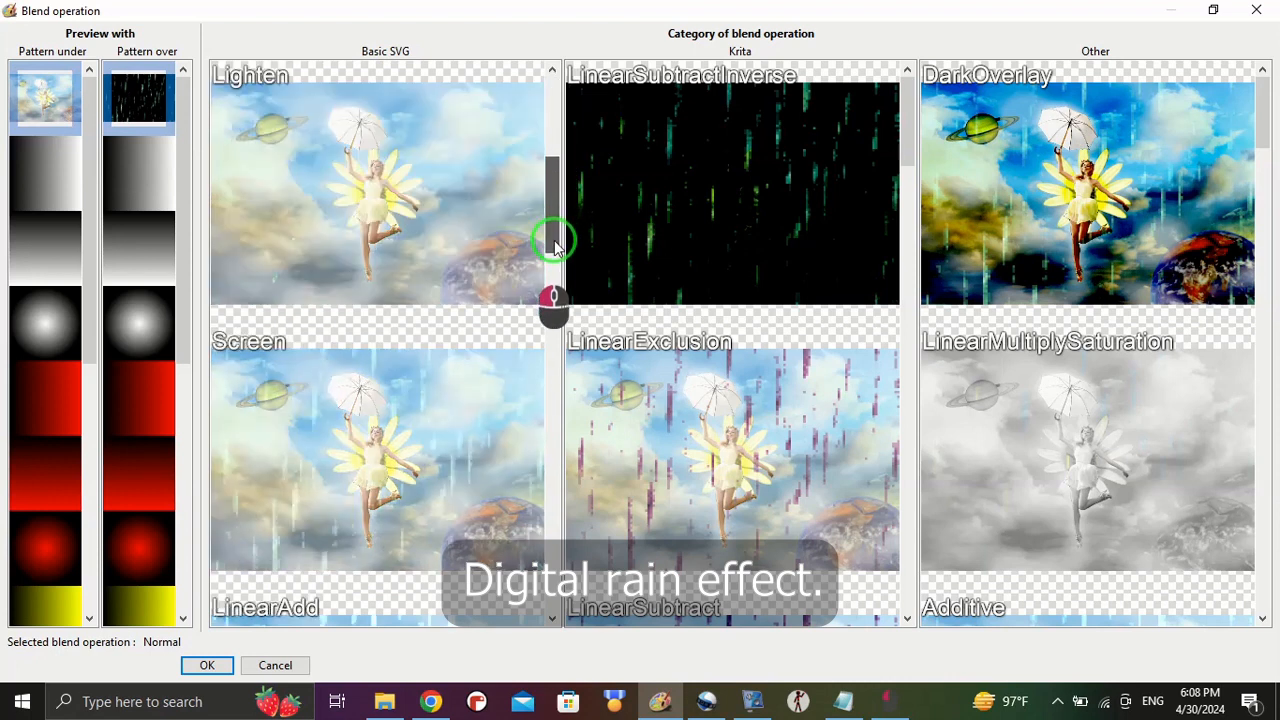
double_click(443, 423)
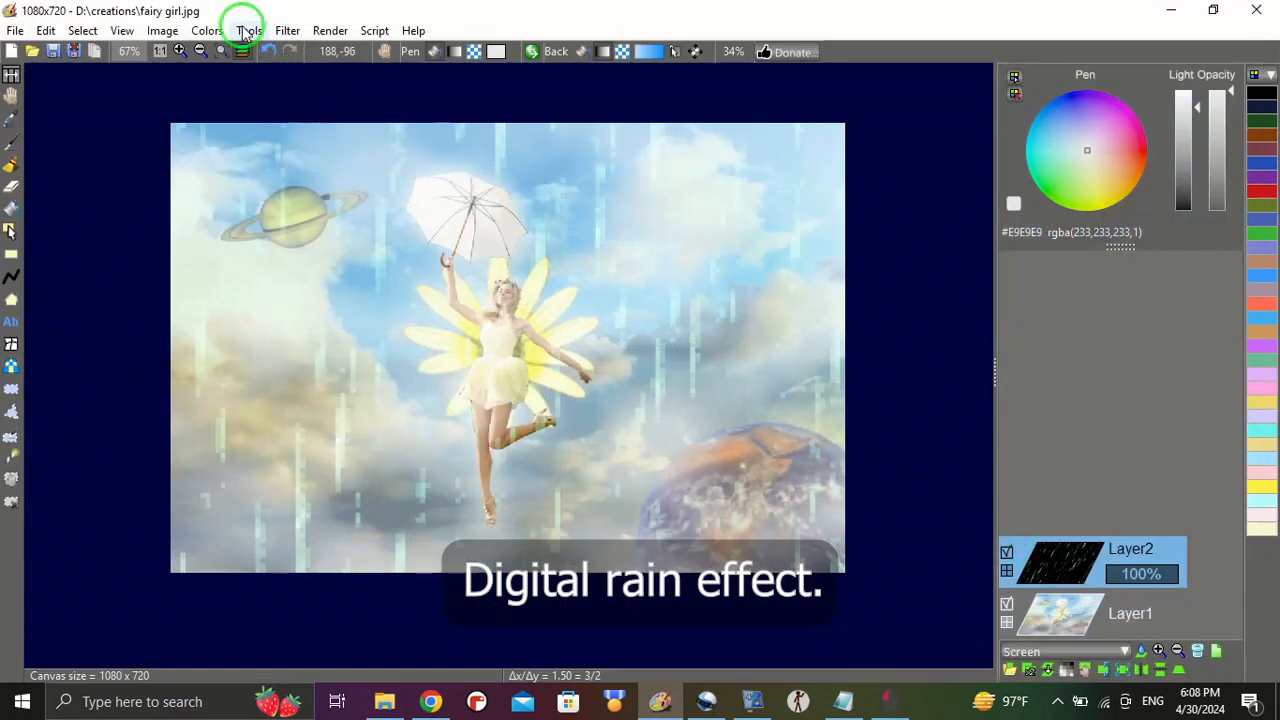
- Shift the colors of the rain layer to a saturation of 2.000 with corrected hue and lightness
left_click(207, 31)
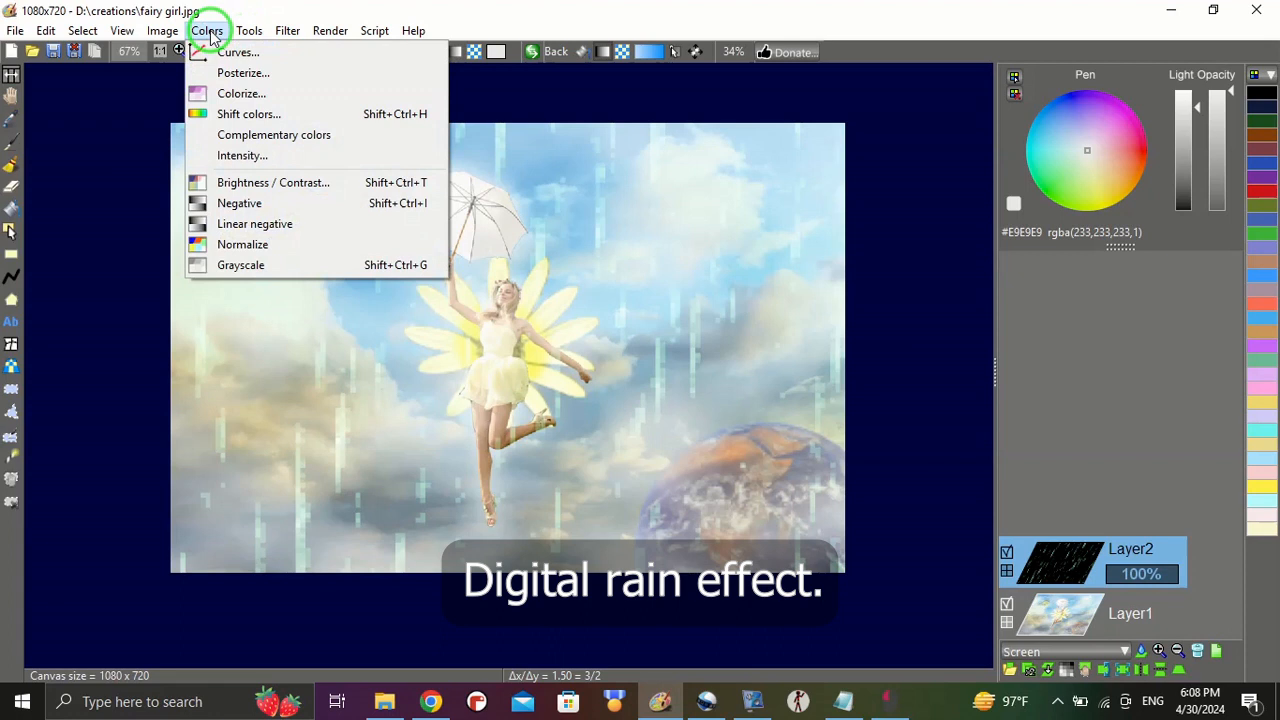
left_click(234, 113)
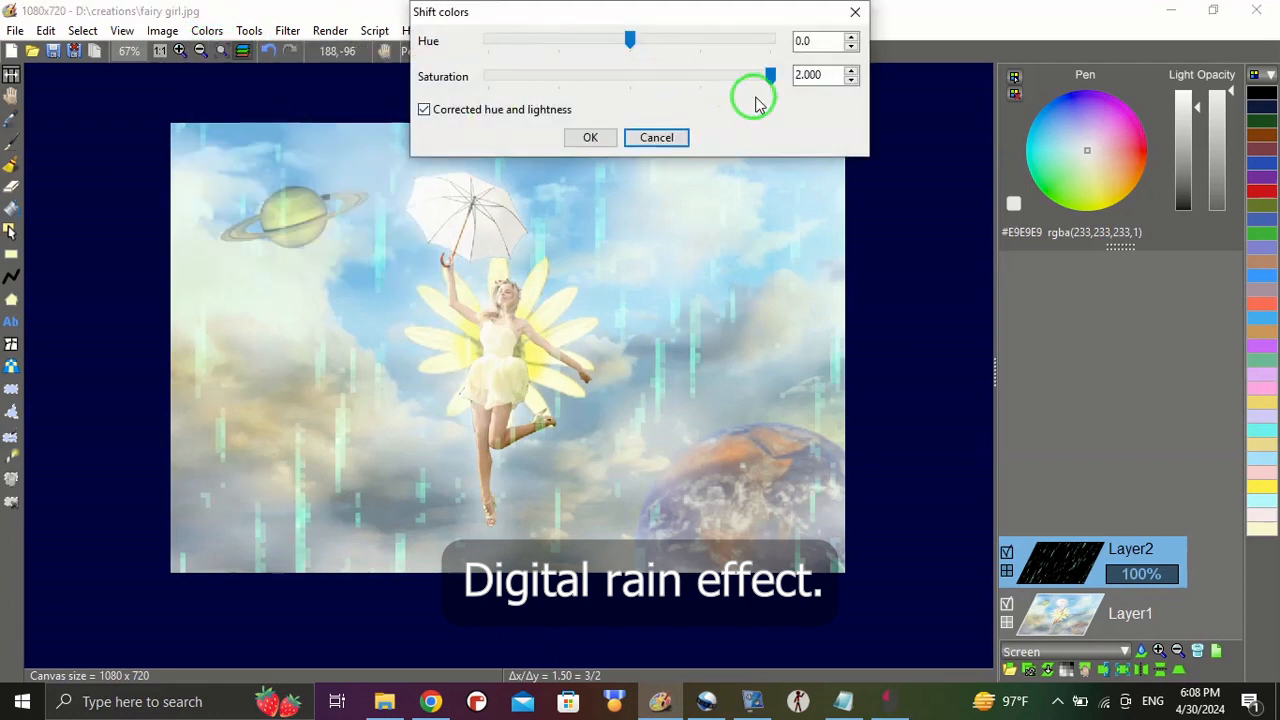
left_click_drag(772, 80, 826, 83)
left_click(598, 133)
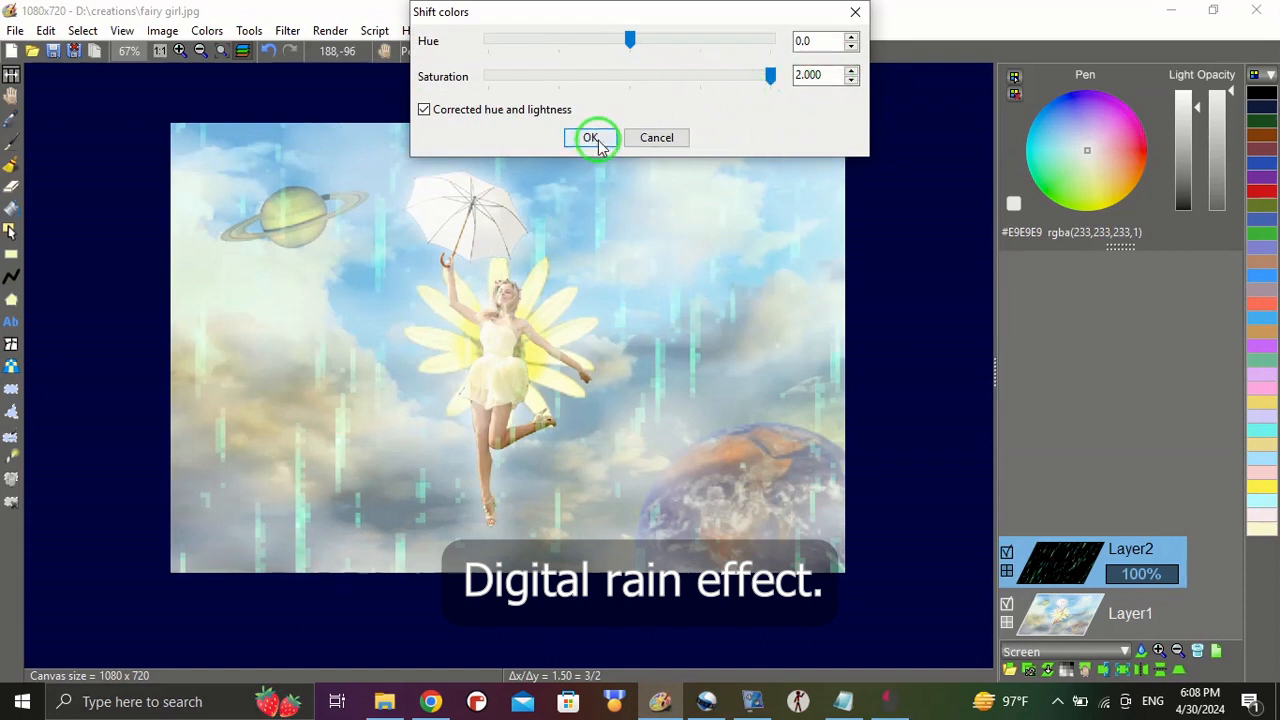
left_click(598, 140)
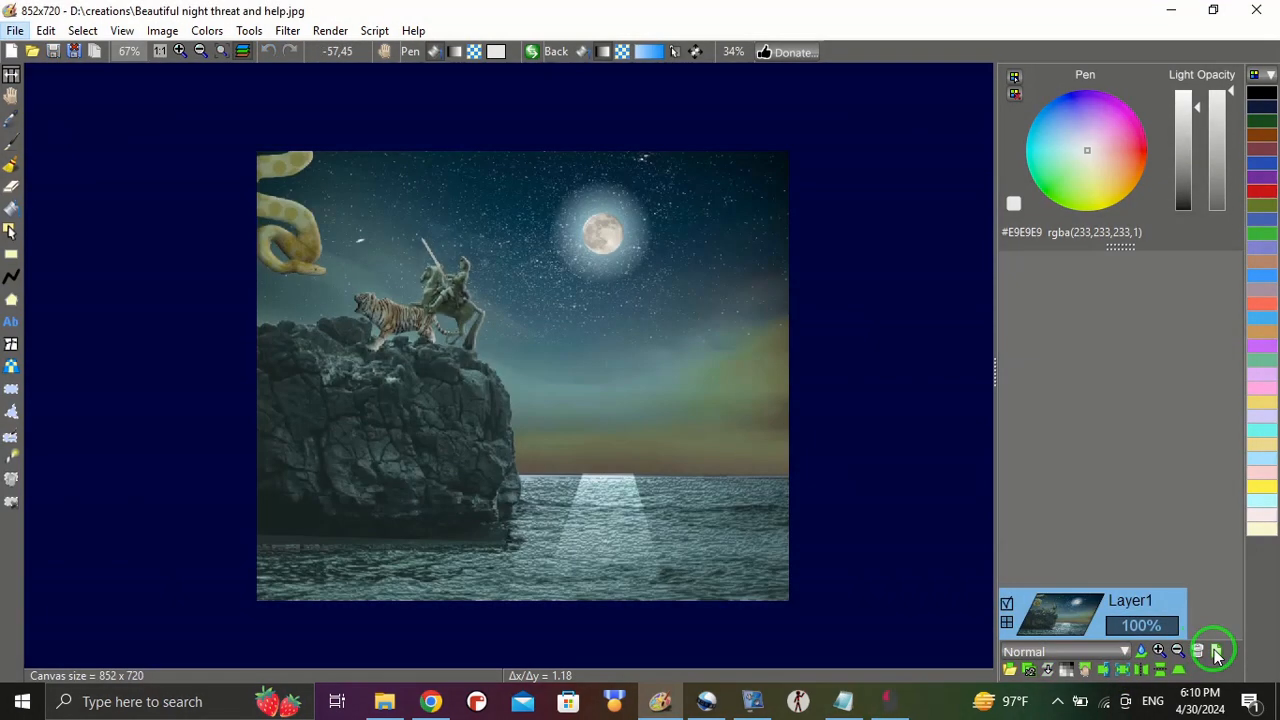
- Add a new layer above the night sea picture and render a Stone texture on it
left_click(1217, 652)
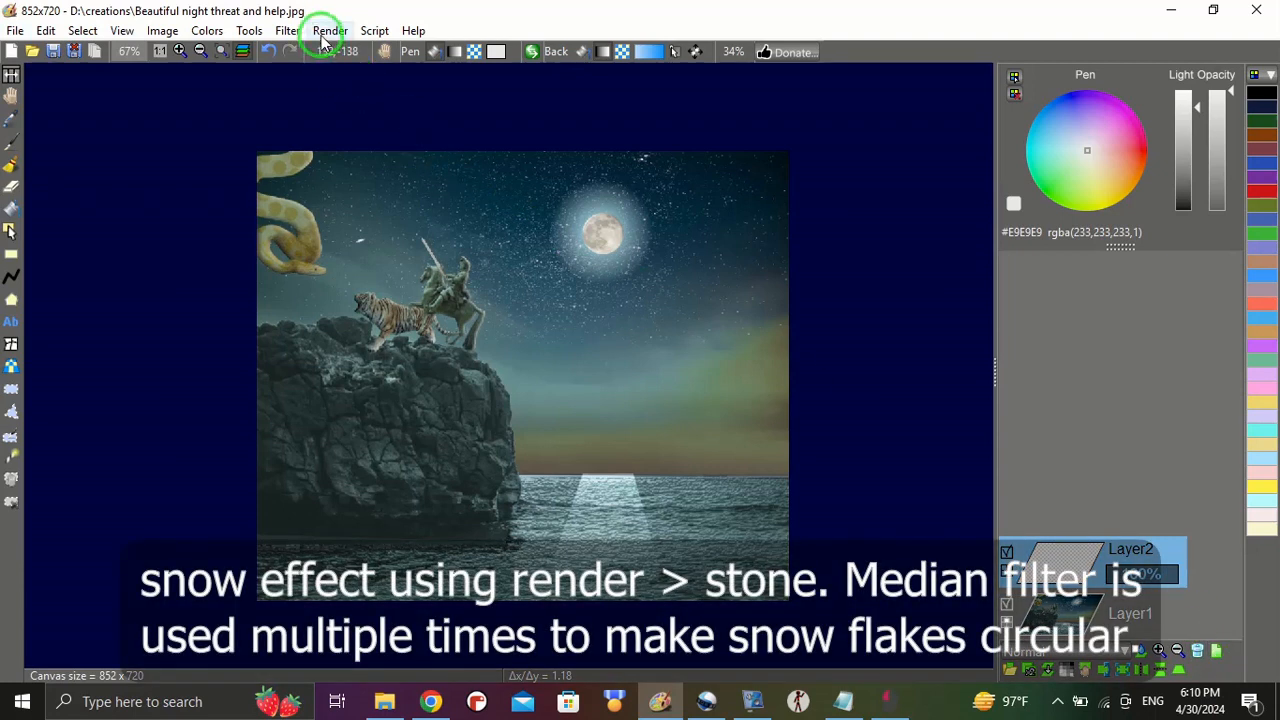
left_click(325, 31)
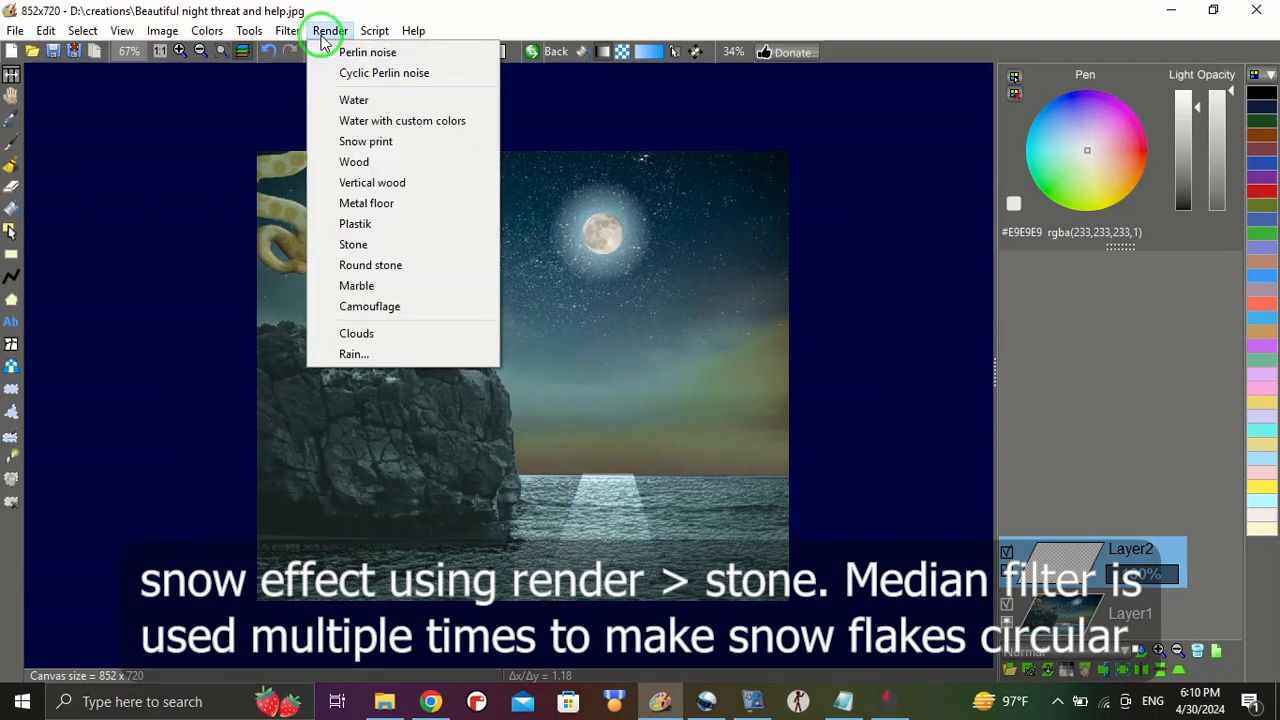
left_click(355, 246)
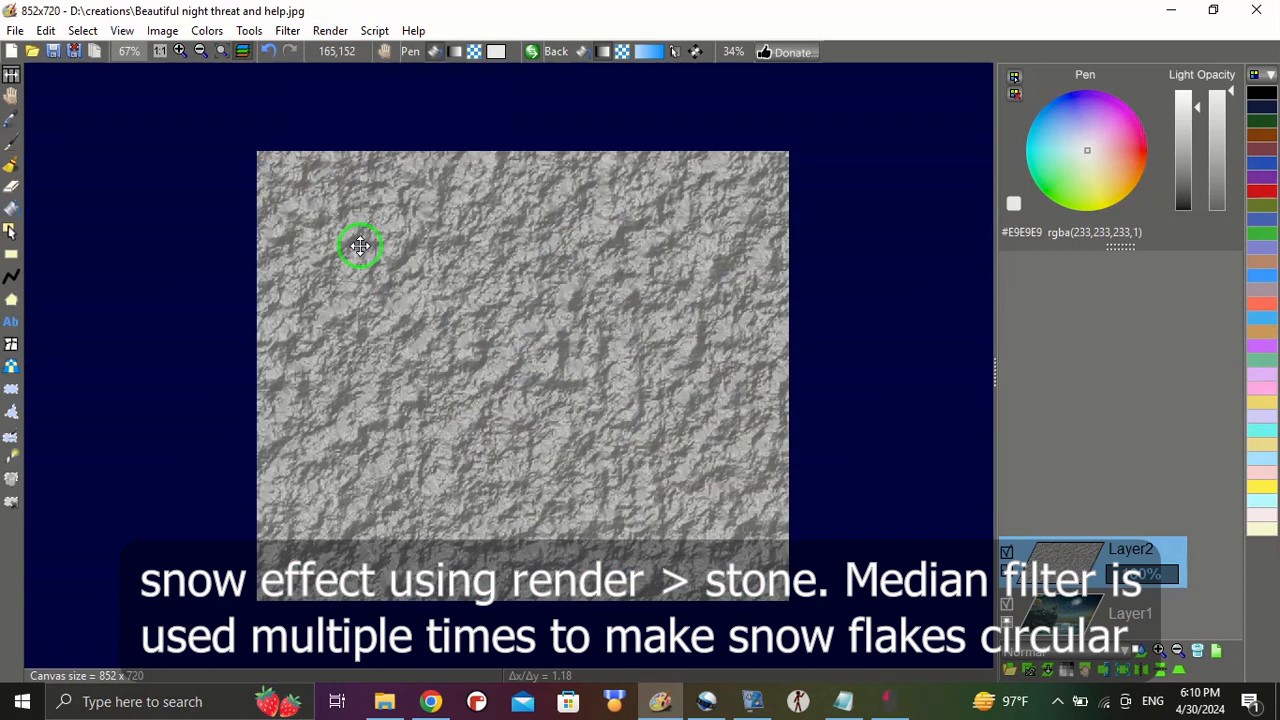
- Apply Intensity to the stone texture with a shift of -0.329 and a multiply of 0.817
left_click(207, 31)
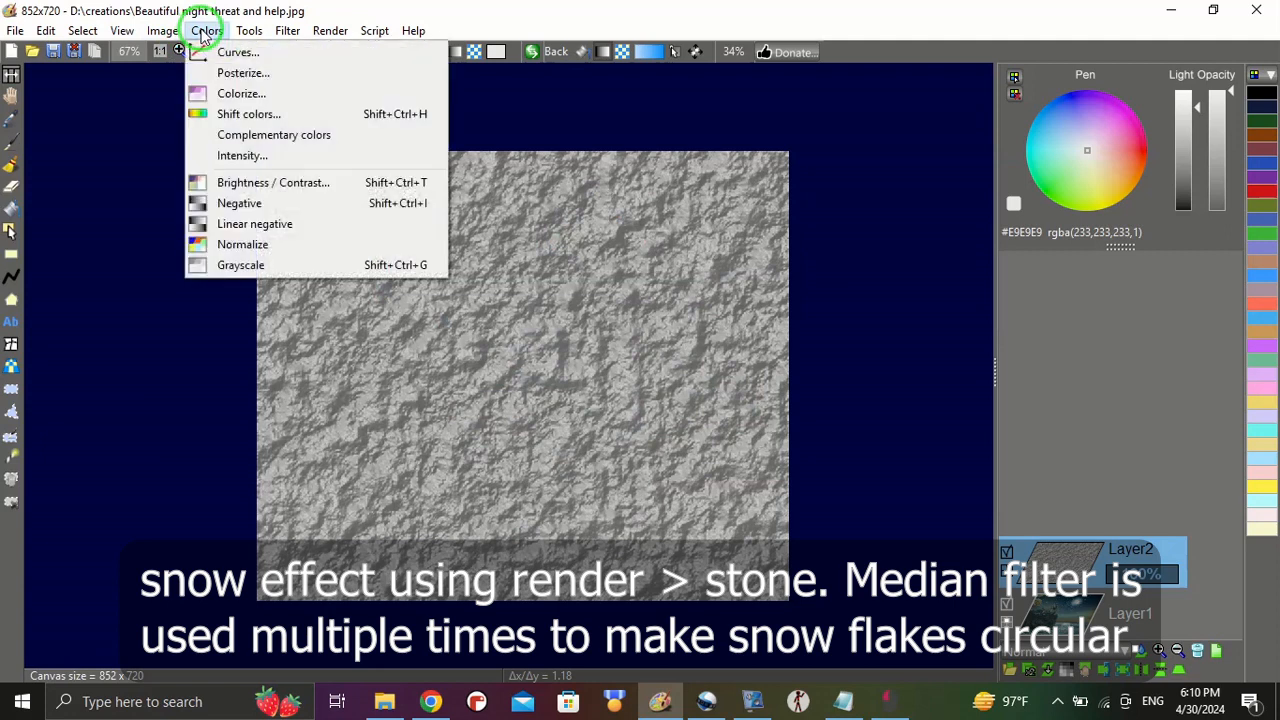
left_click(242, 156)
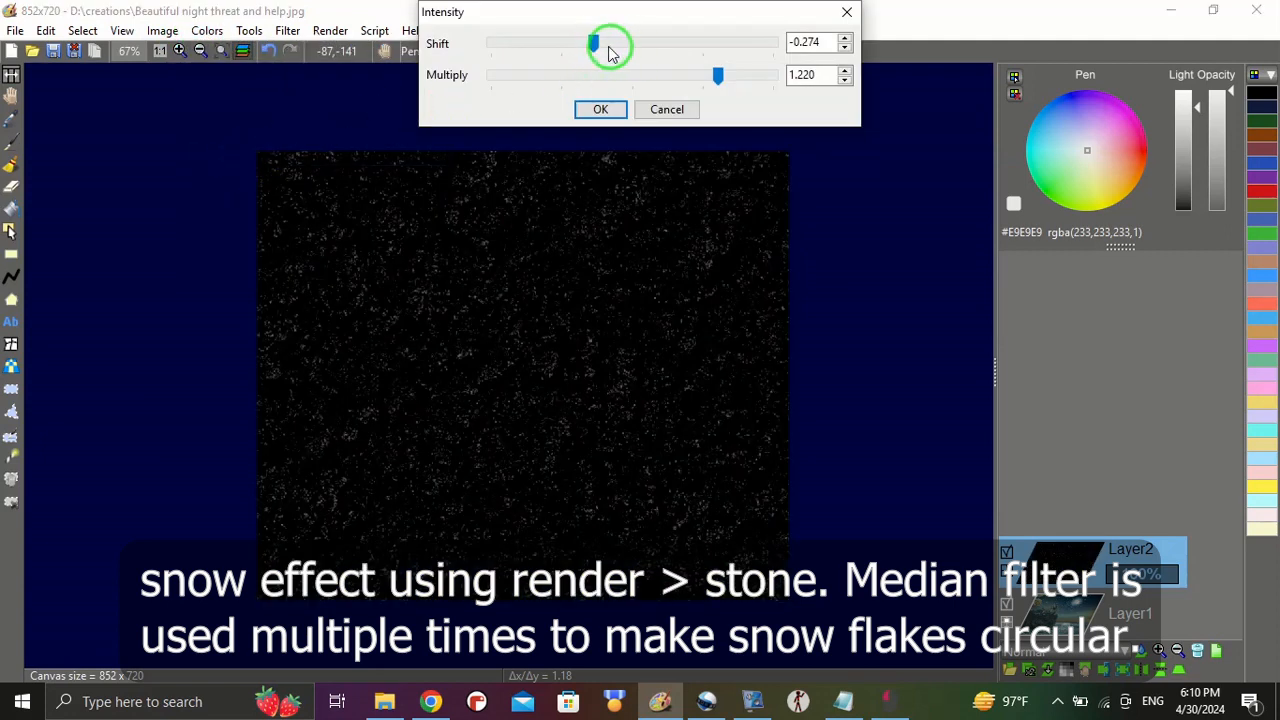
left_click_drag(597, 44, 627, 43)
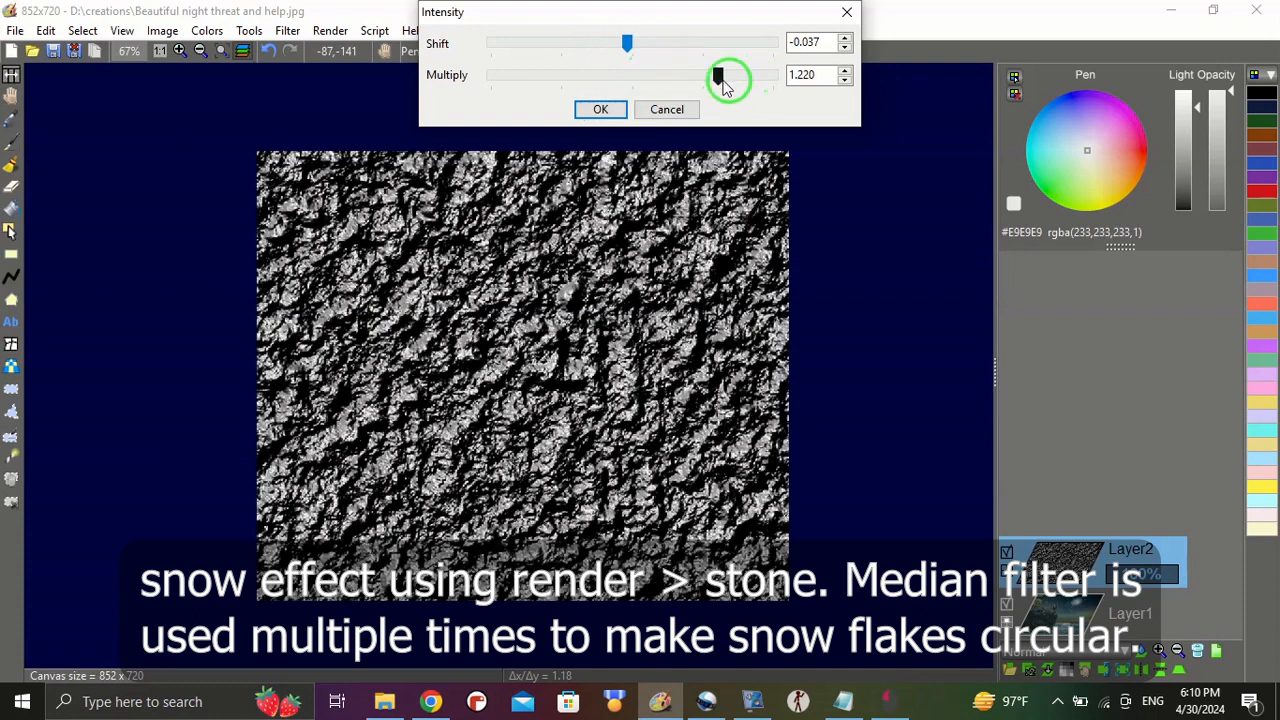
left_click_drag(719, 76, 588, 45)
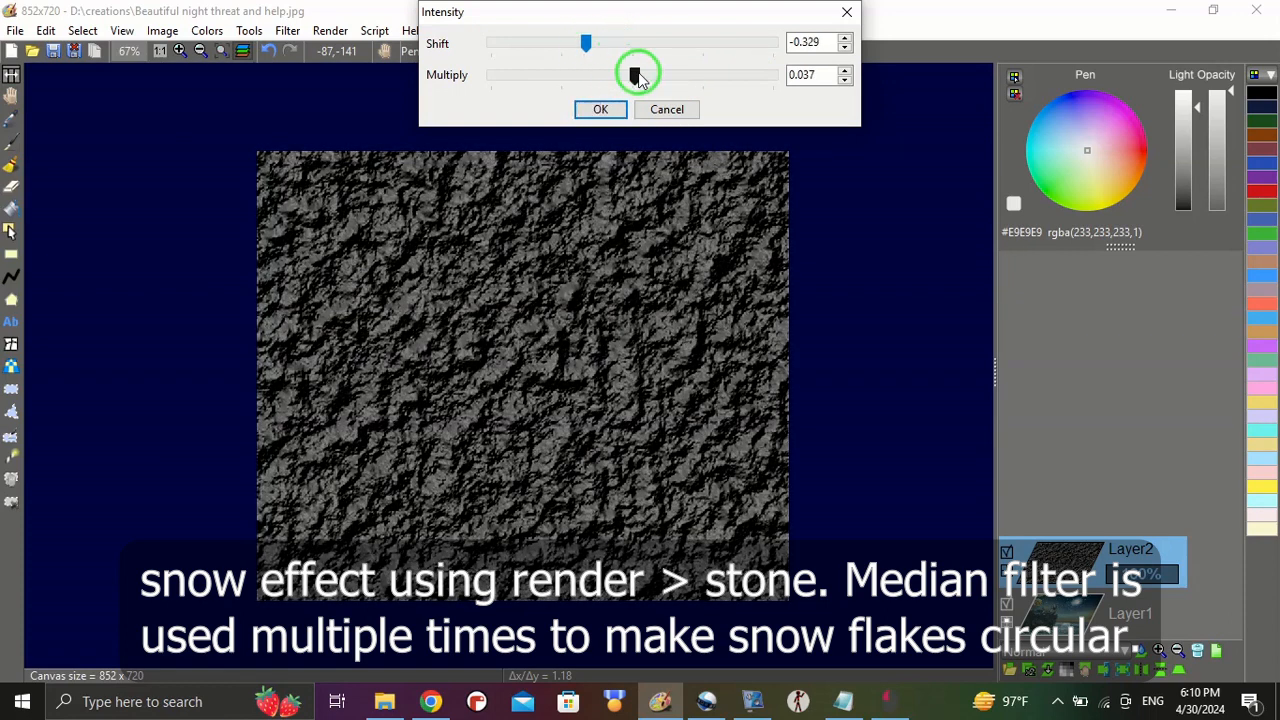
left_click_drag(638, 78, 690, 78)
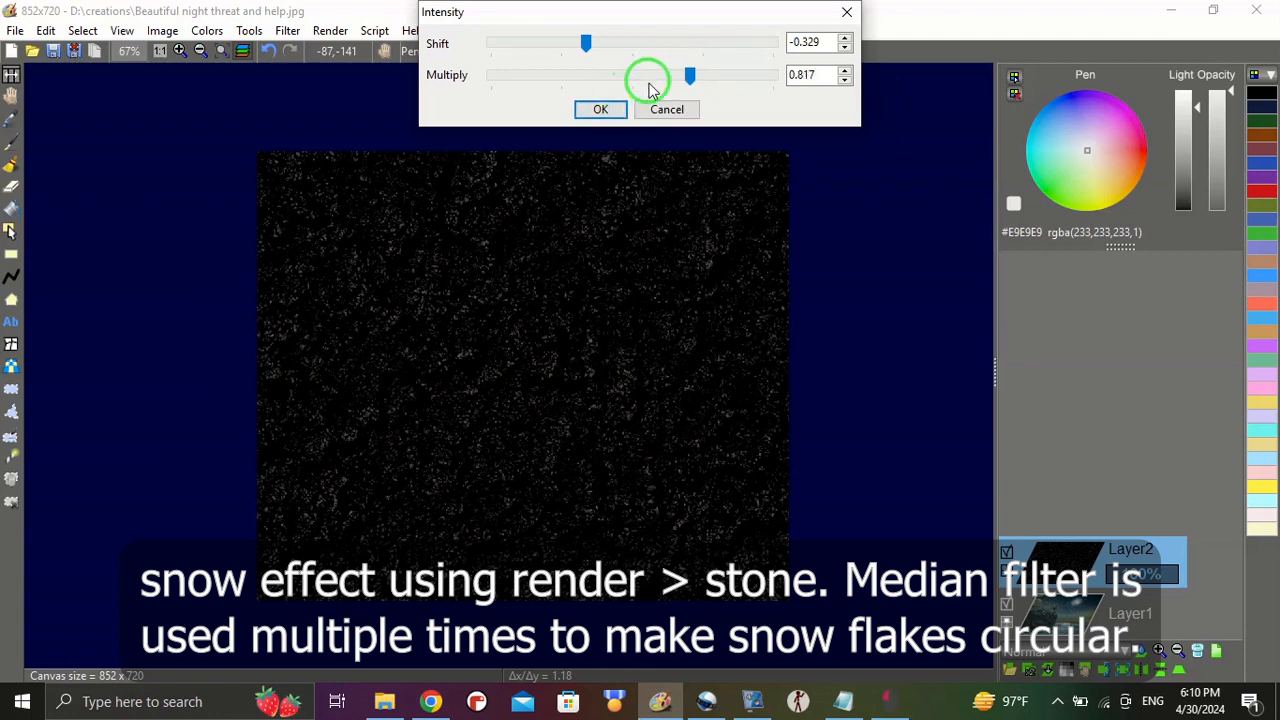
left_click(614, 109)
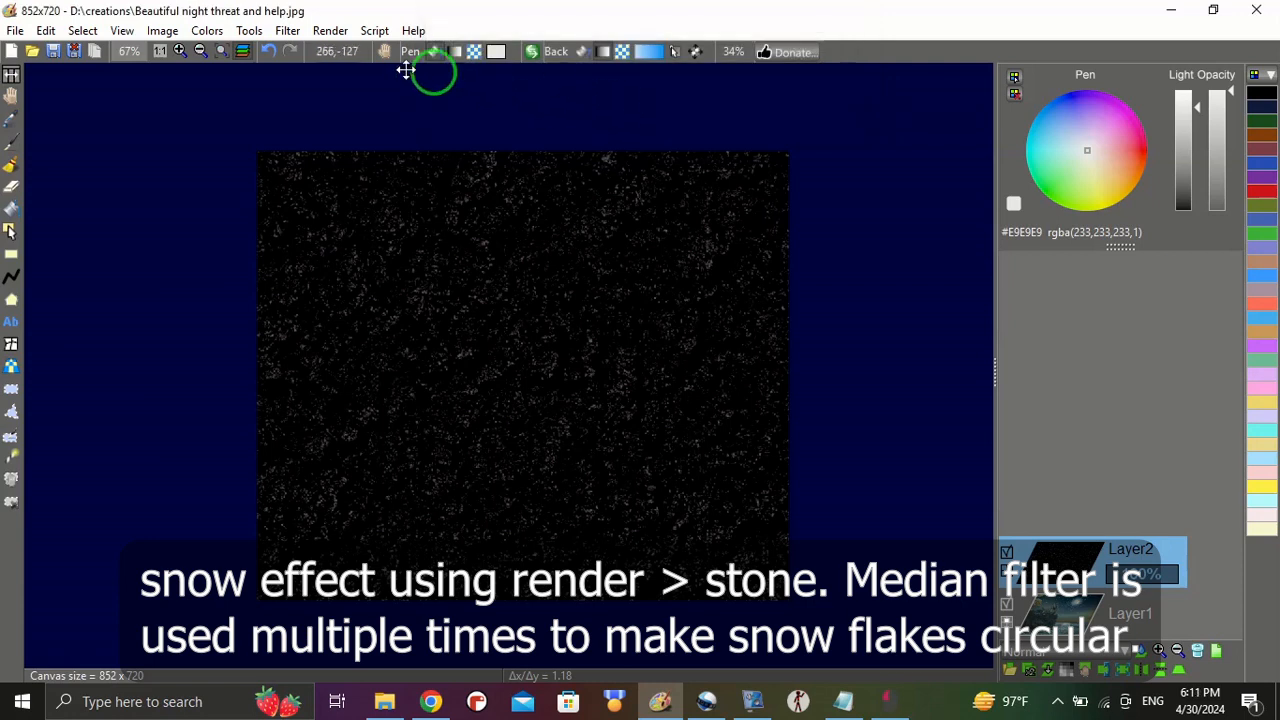
- Pixelate the darkened stone texture with Fast quality at pixel size 8
left_click(287, 30)
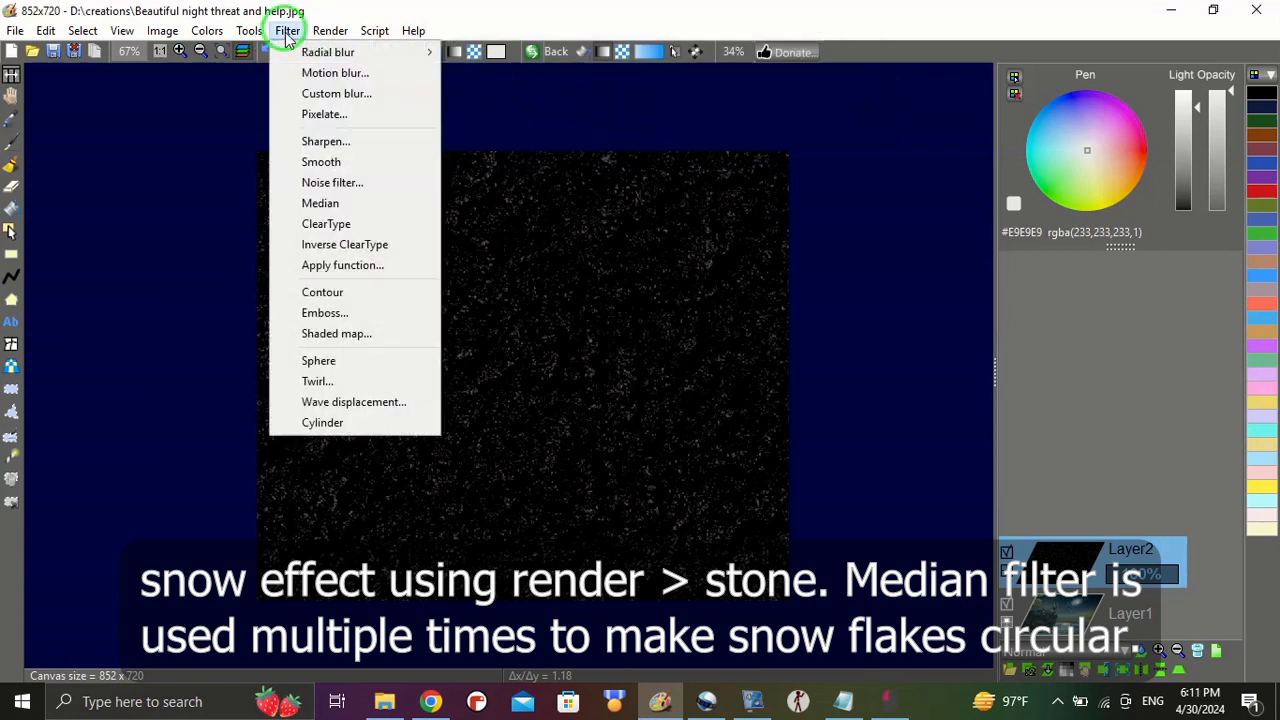
left_click(322, 114)
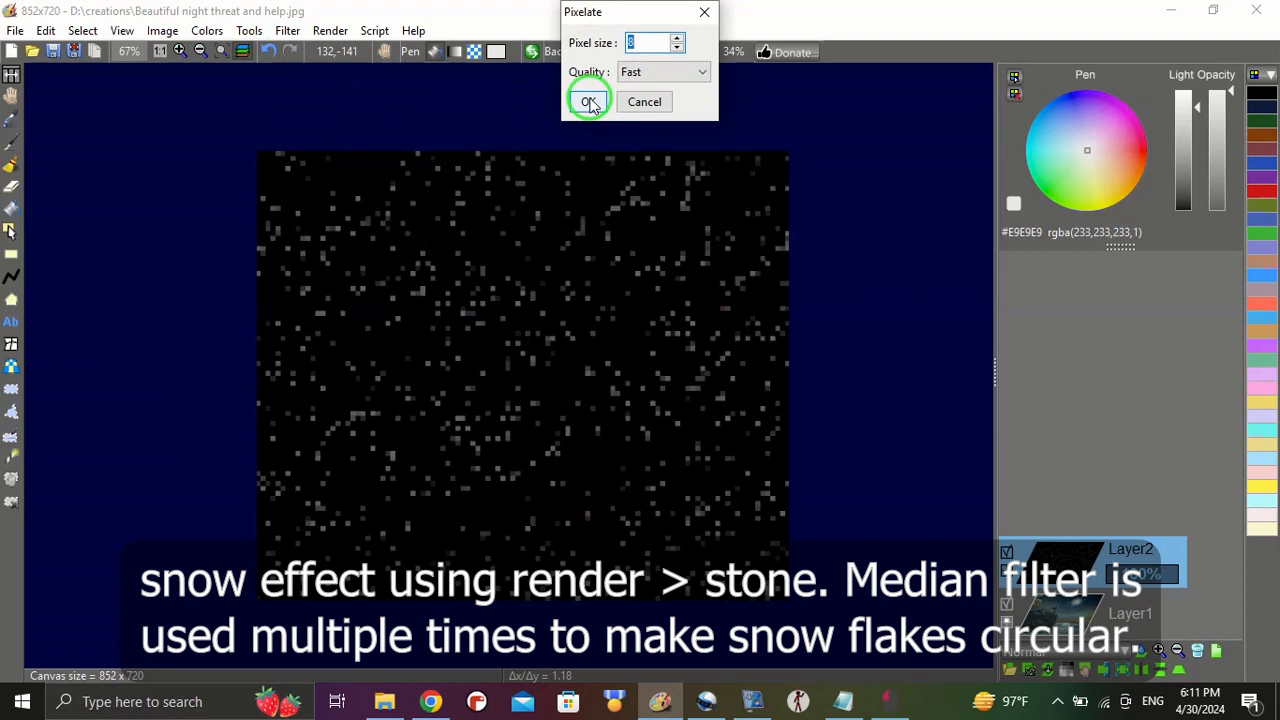
left_click(589, 102)
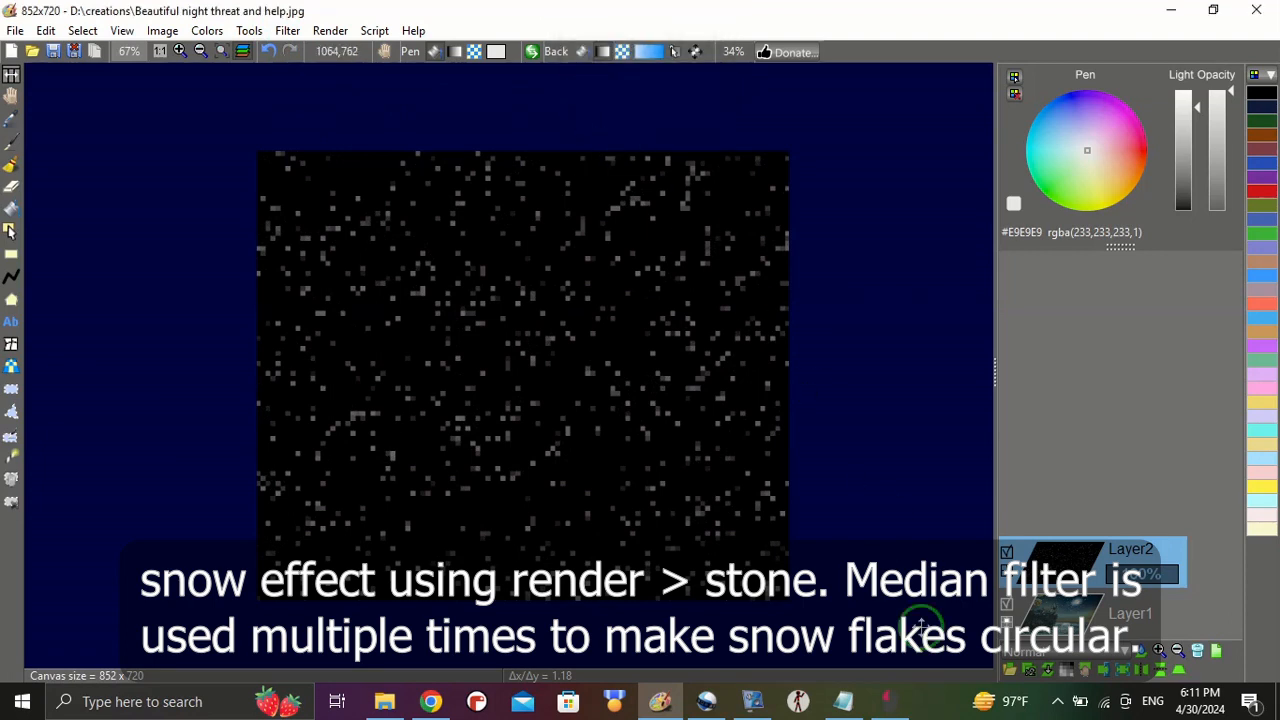
- Set the flake layer's blend mode to Screen, and strengthen the flakes by duplicating the layer and merging the copy down
left_click(1134, 652)
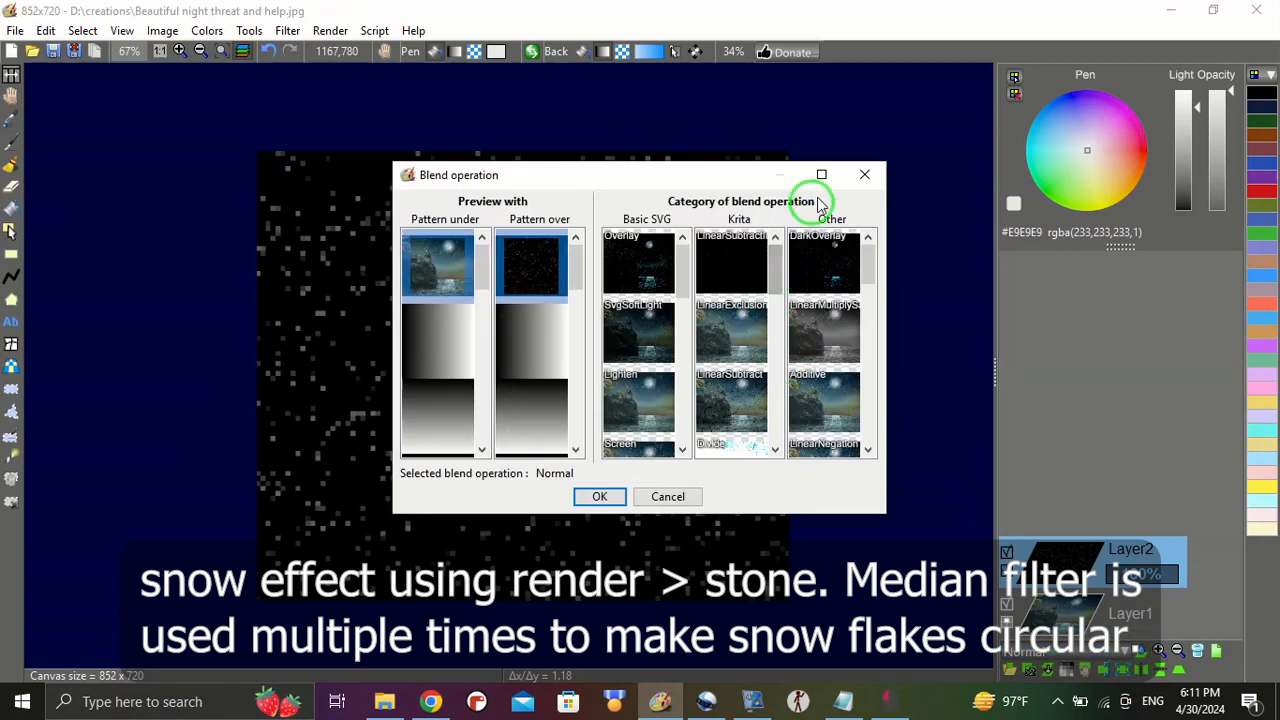
left_click(822, 175)
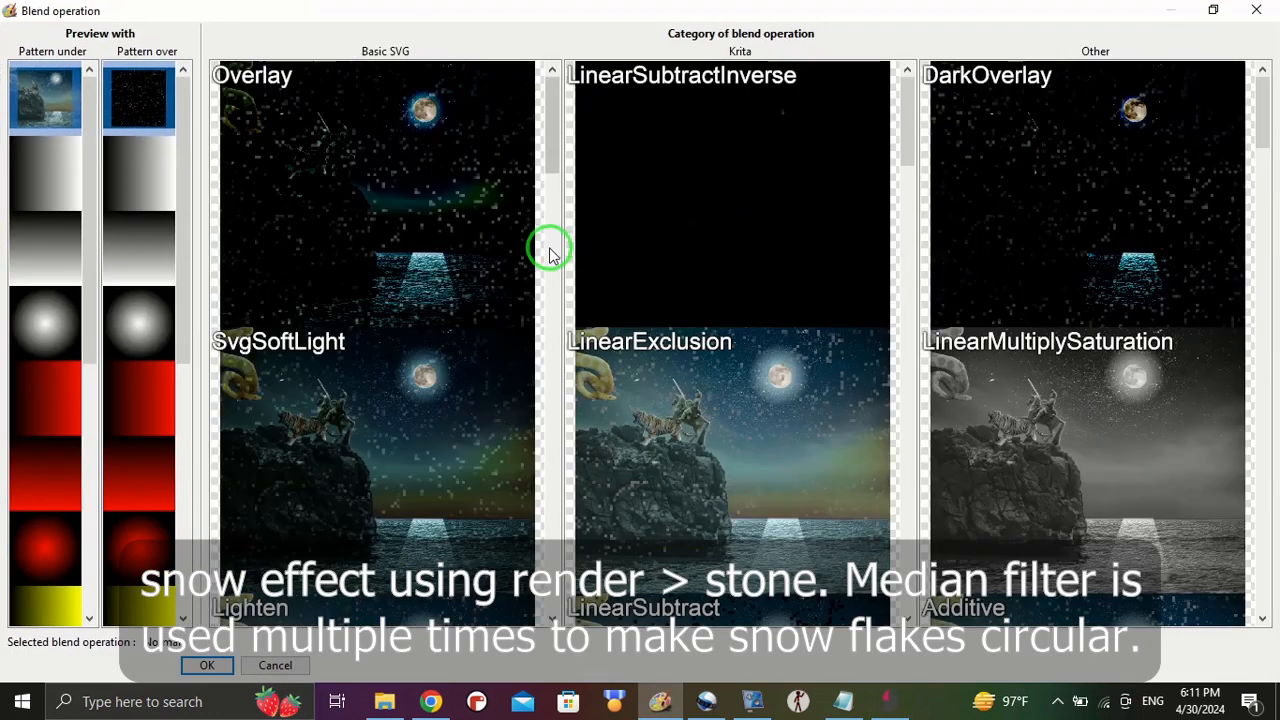
left_click_drag(554, 171, 557, 245)
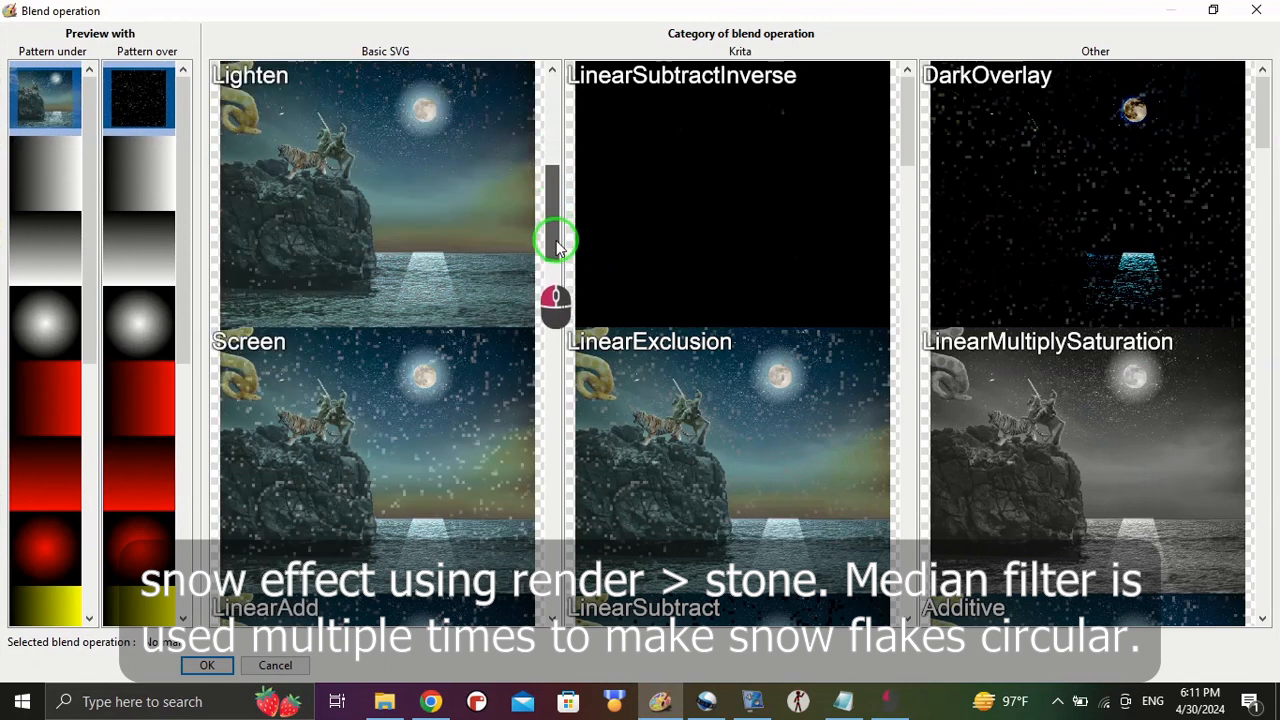
double_click(435, 415)
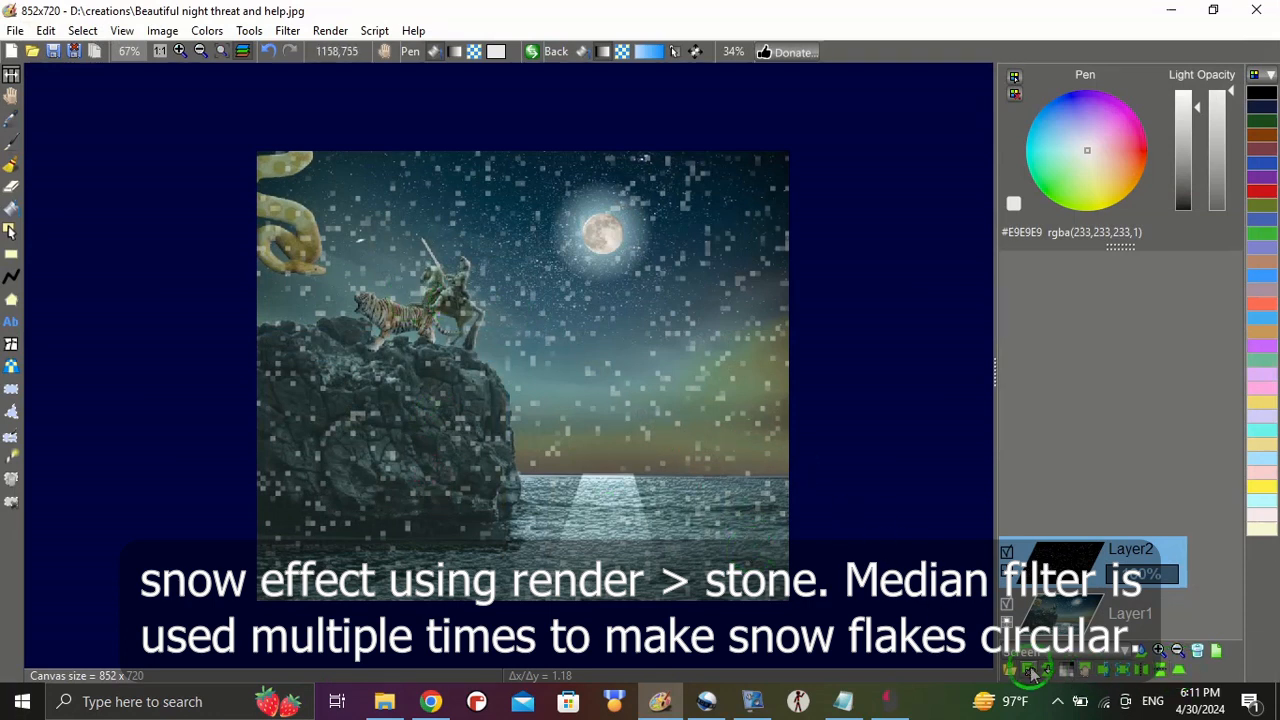
left_click(1030, 669)
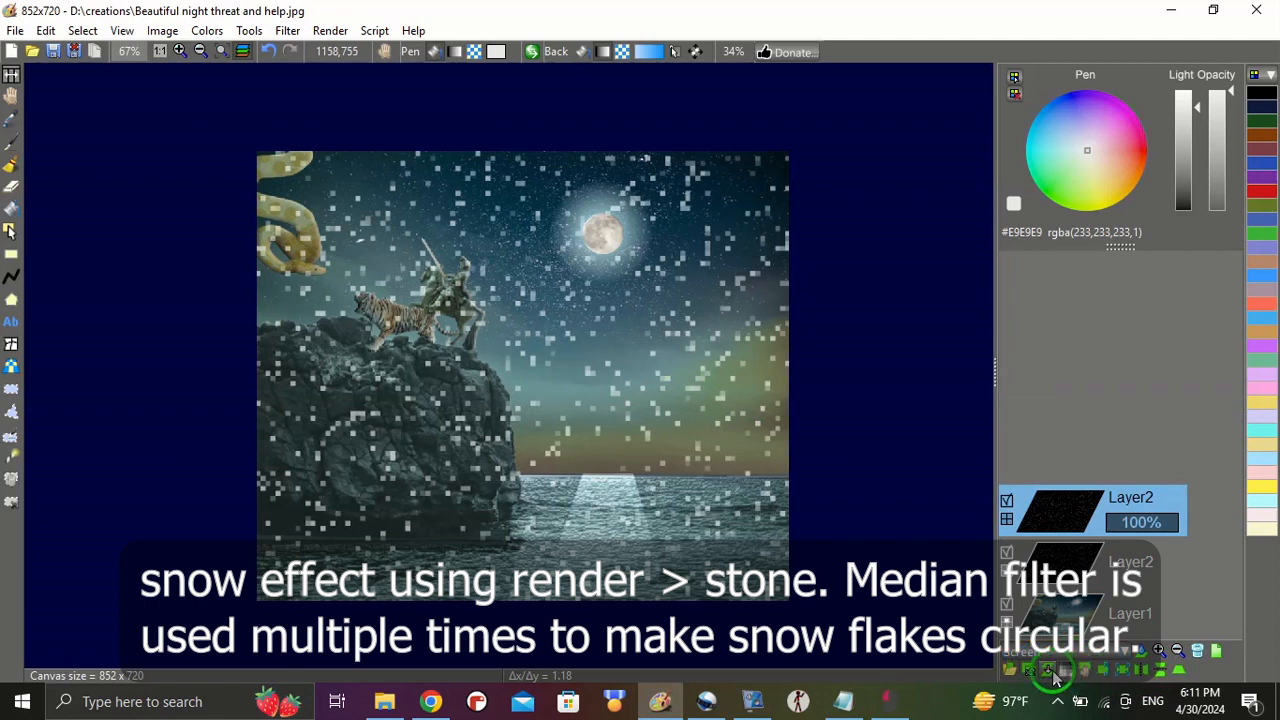
left_click(1050, 672)
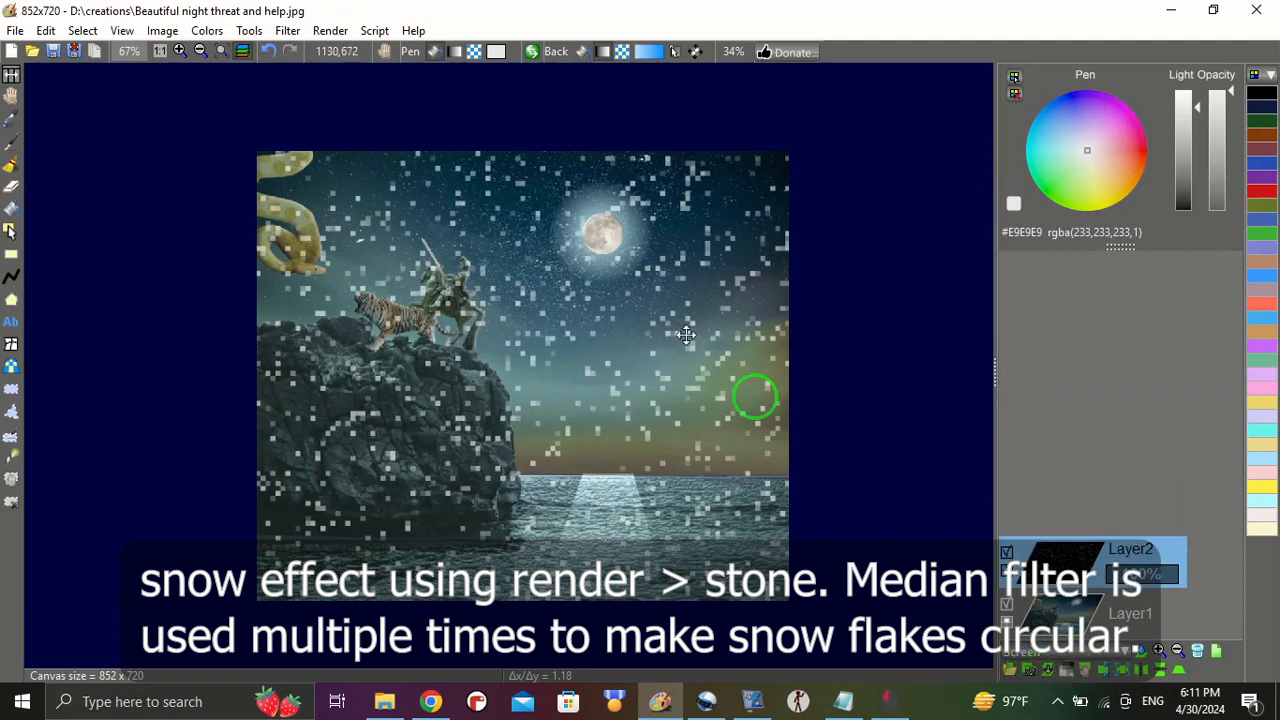
- Apply the Median filter five times to the flake layer to round the snowflakes
left_click(287, 30)
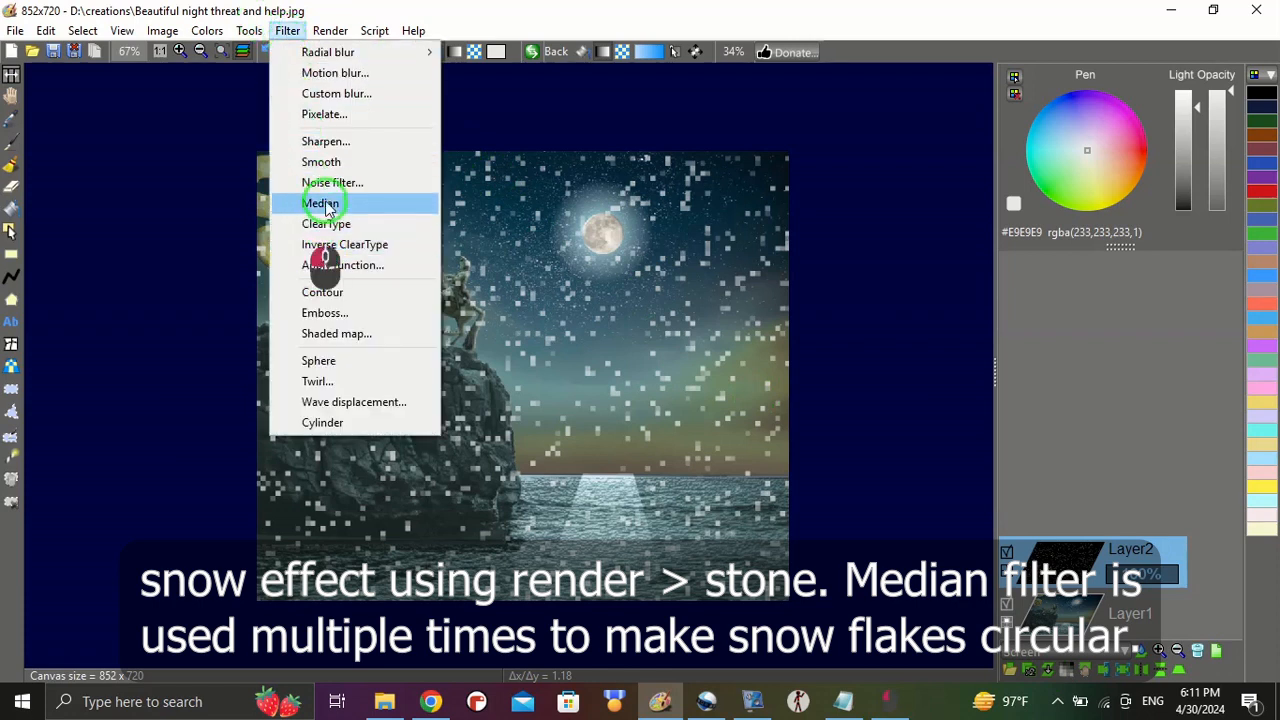
left_click(325, 205)
left_click(287, 30)
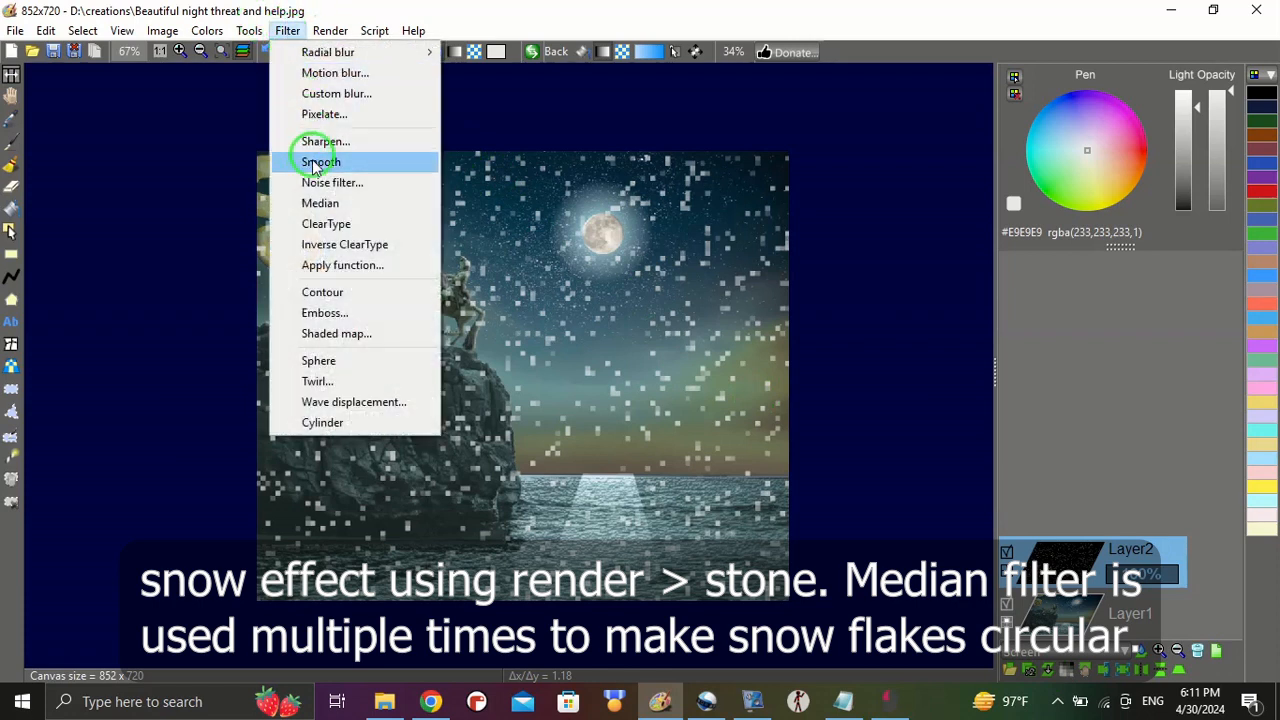
left_click(320, 203)
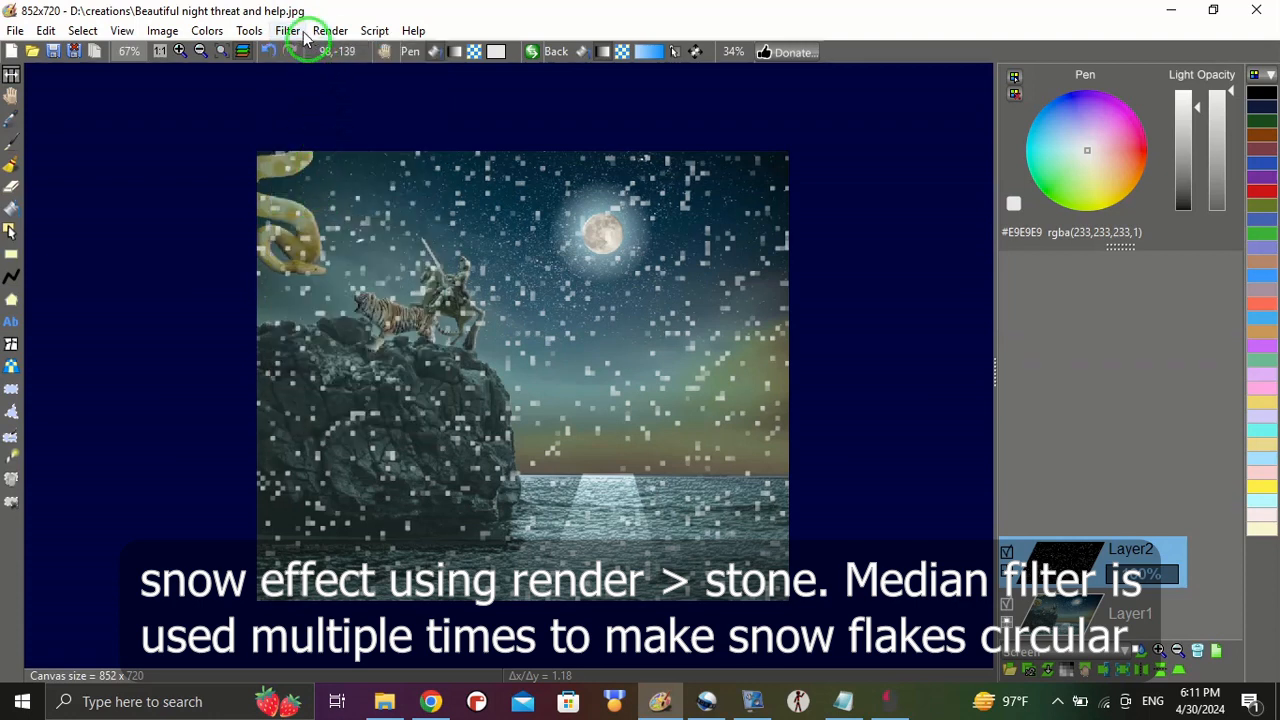
left_click(303, 33)
left_click(318, 202)
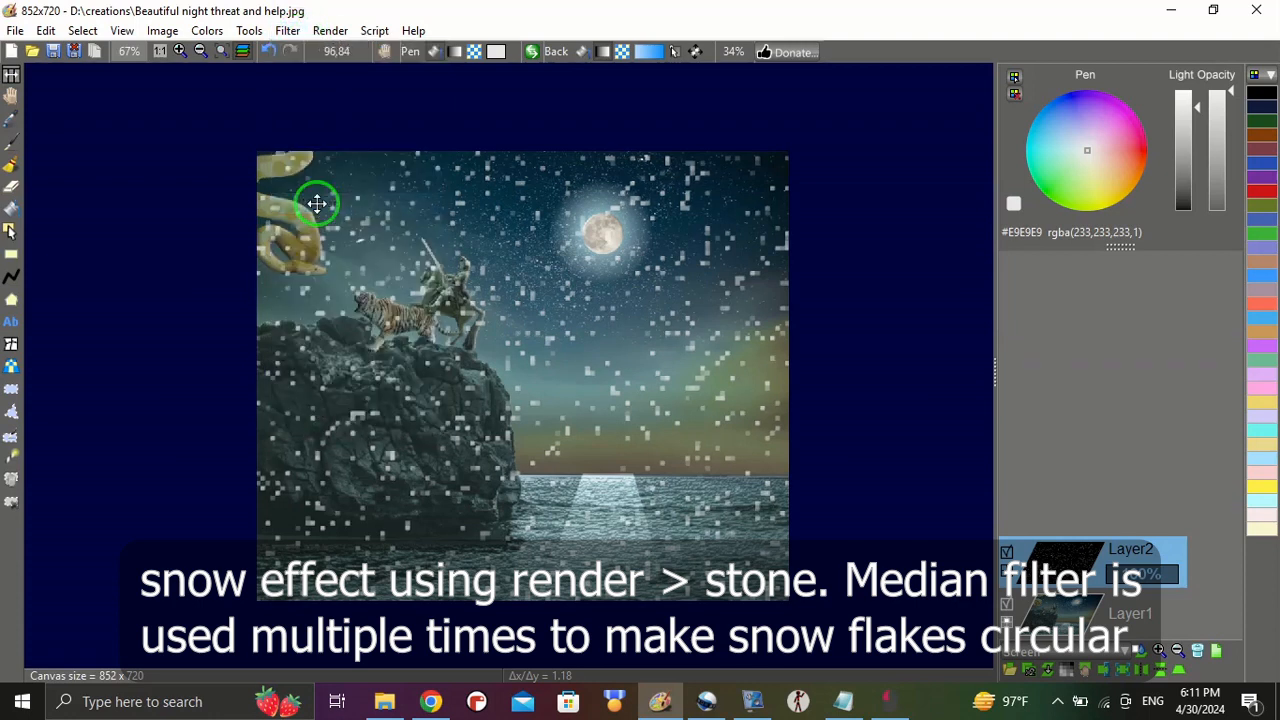
left_click(287, 30)
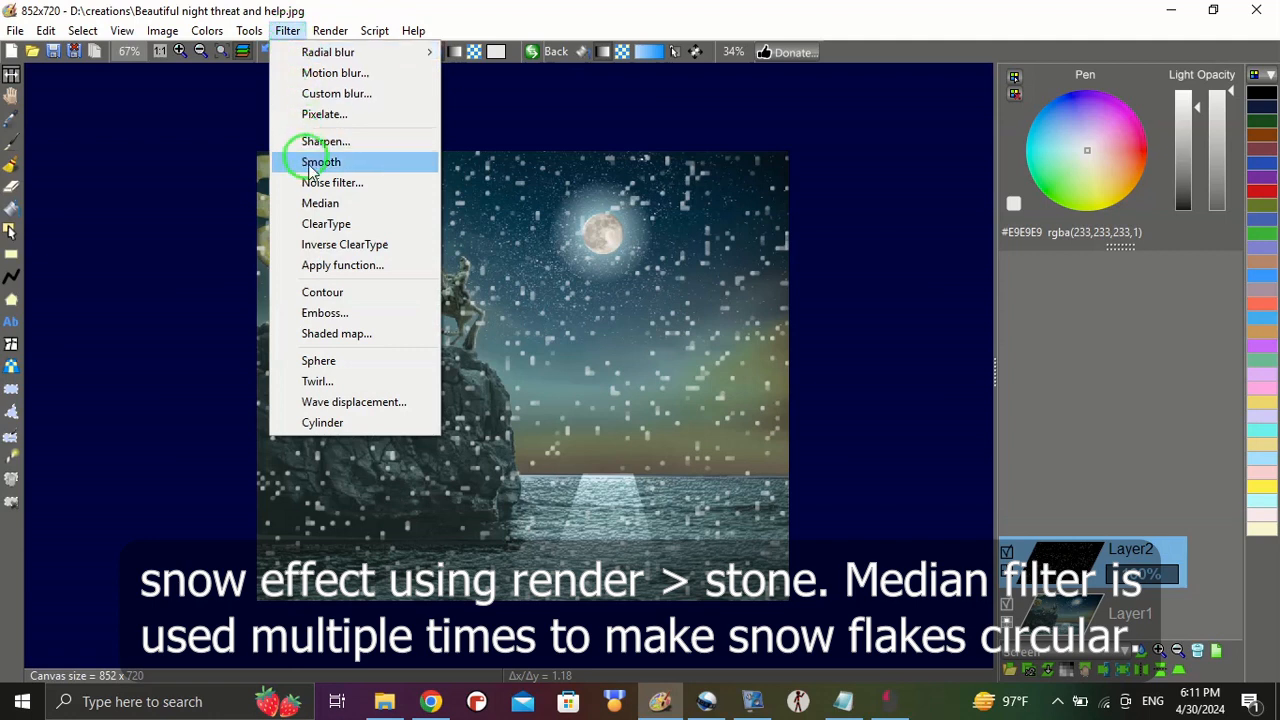
left_click(318, 203)
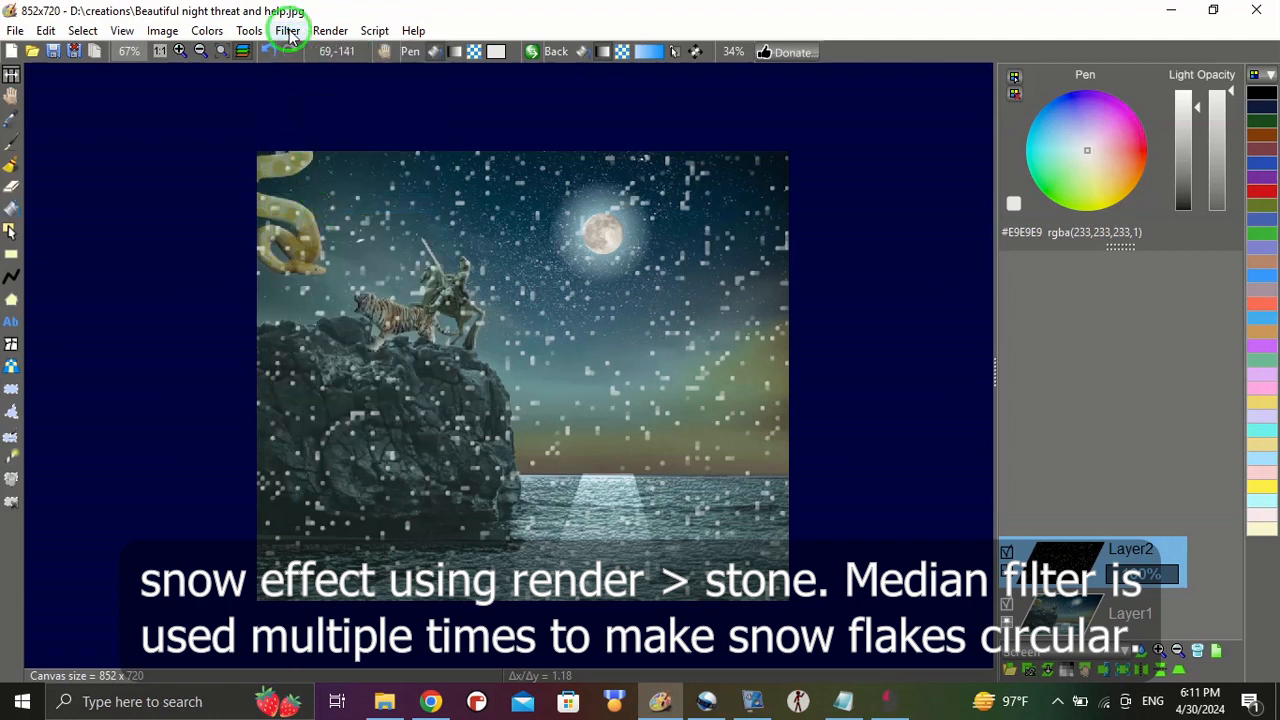
left_click(288, 31)
left_click(318, 204)
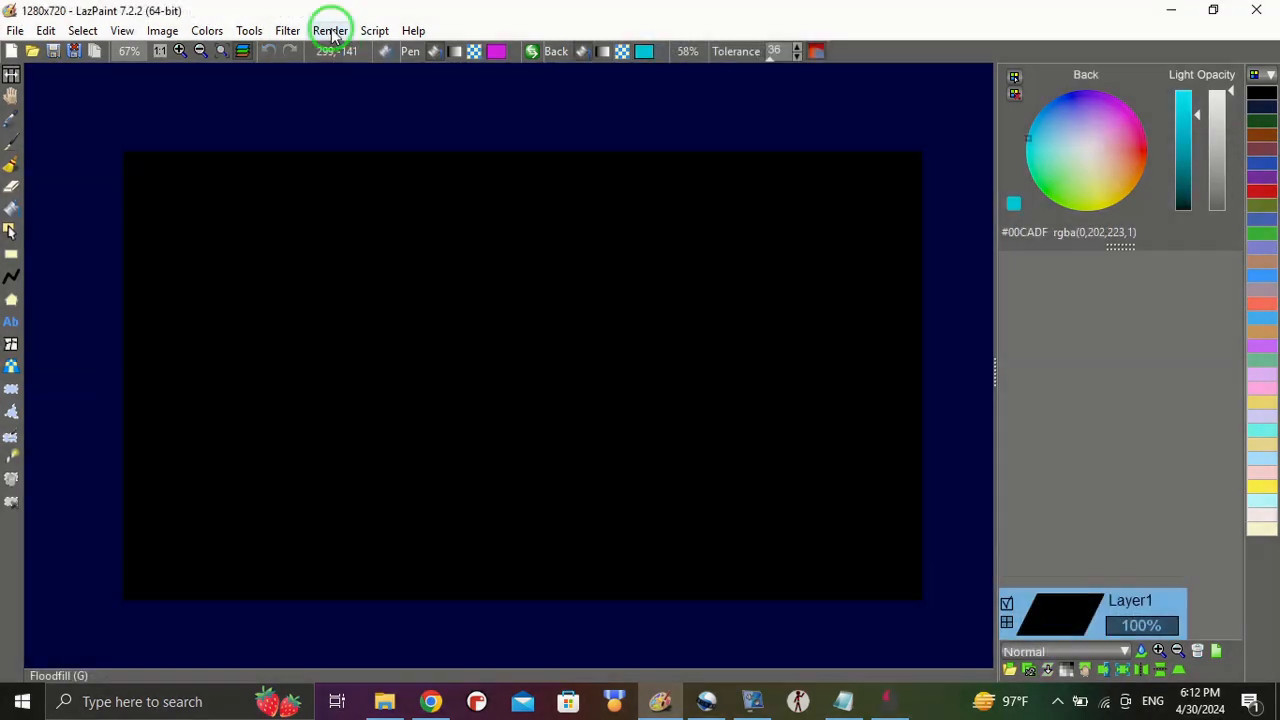
- Render Water with custom colors on the black 1280x720 canvas using the magenta pen and cyan back colors
left_click(330, 31)
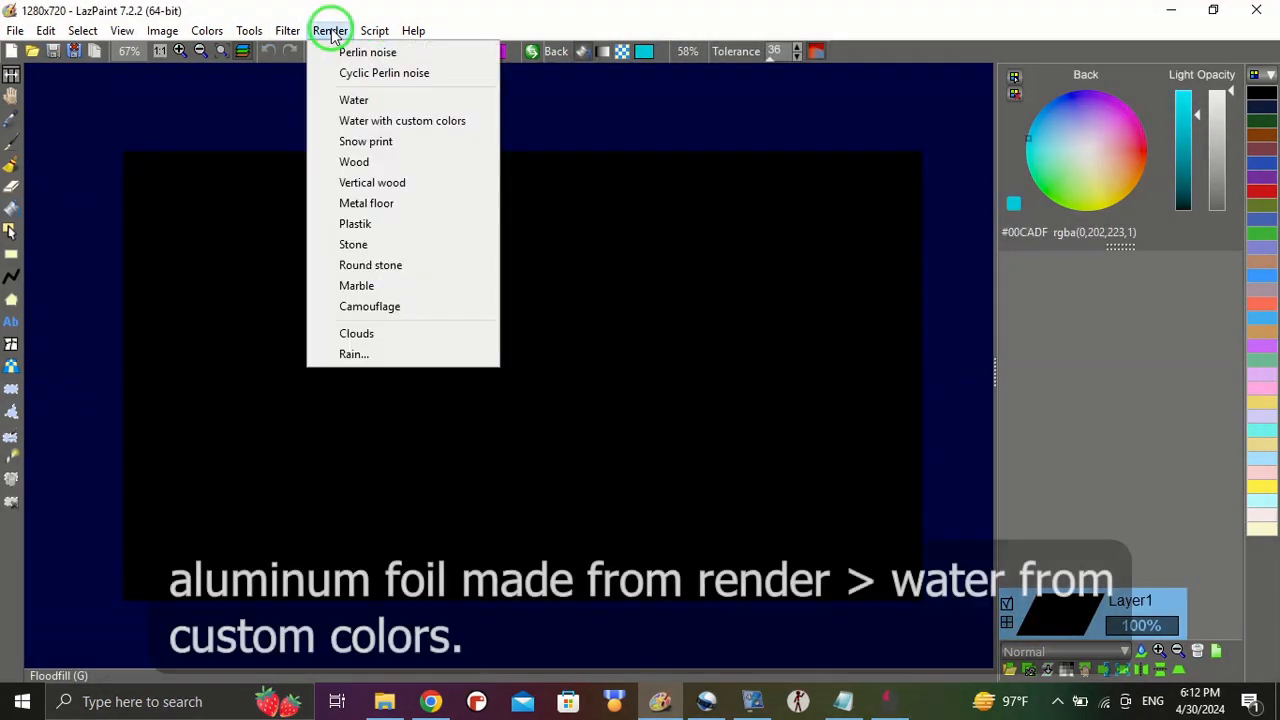
left_click(352, 121)
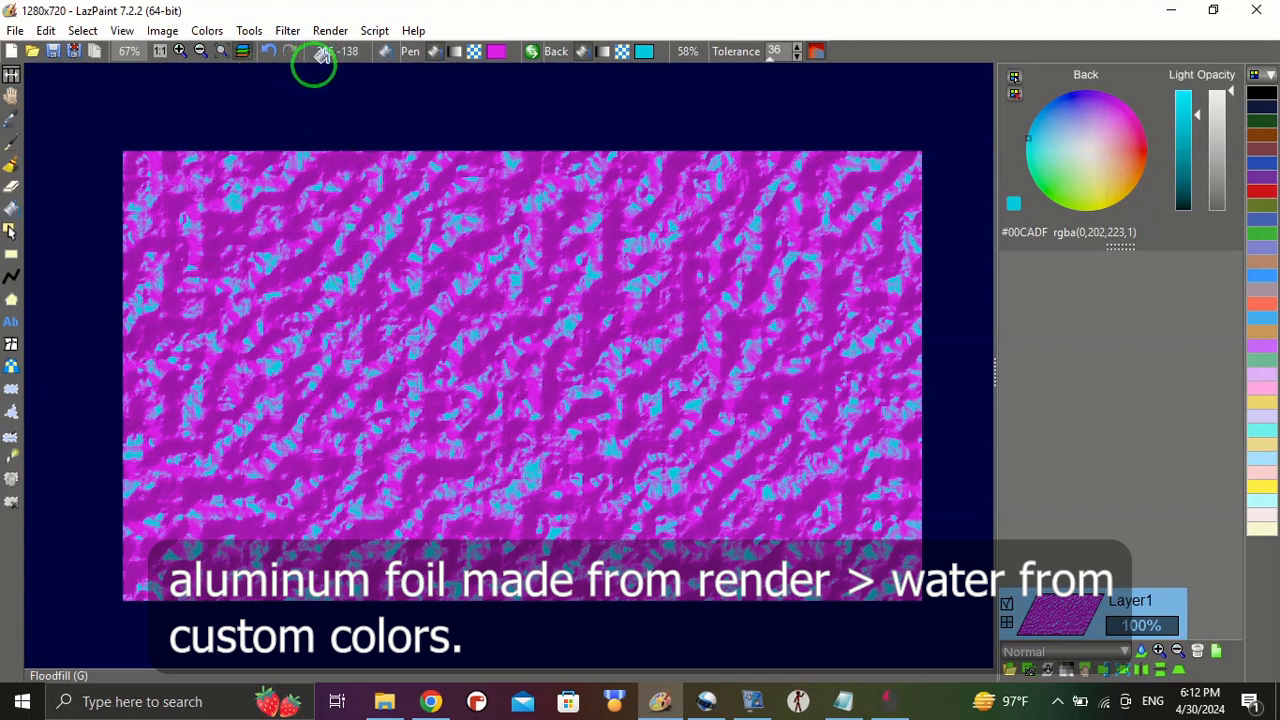
- Set the pen color to white and the back color to black, and render Water with custom colors again for aluminum foil
left_click(495, 58)
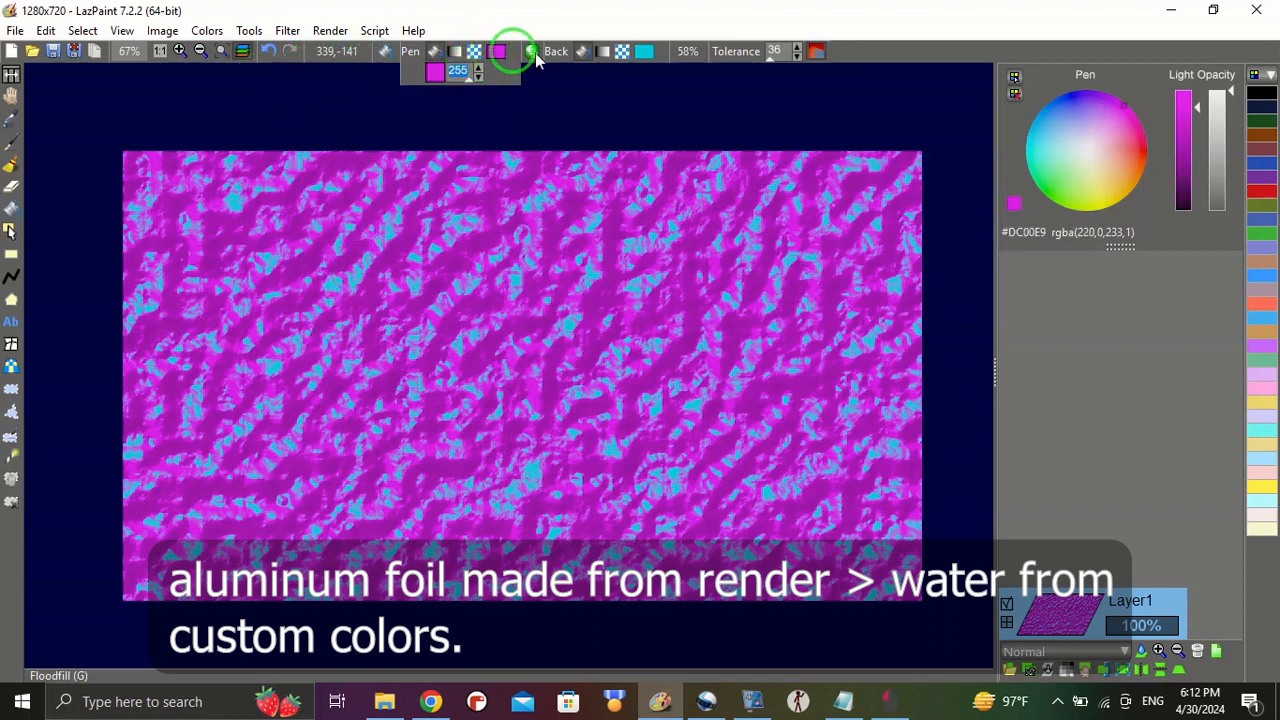
left_click(1091, 152)
left_click_drag(1186, 112, 1189, 77)
mouse_move(646, 53)
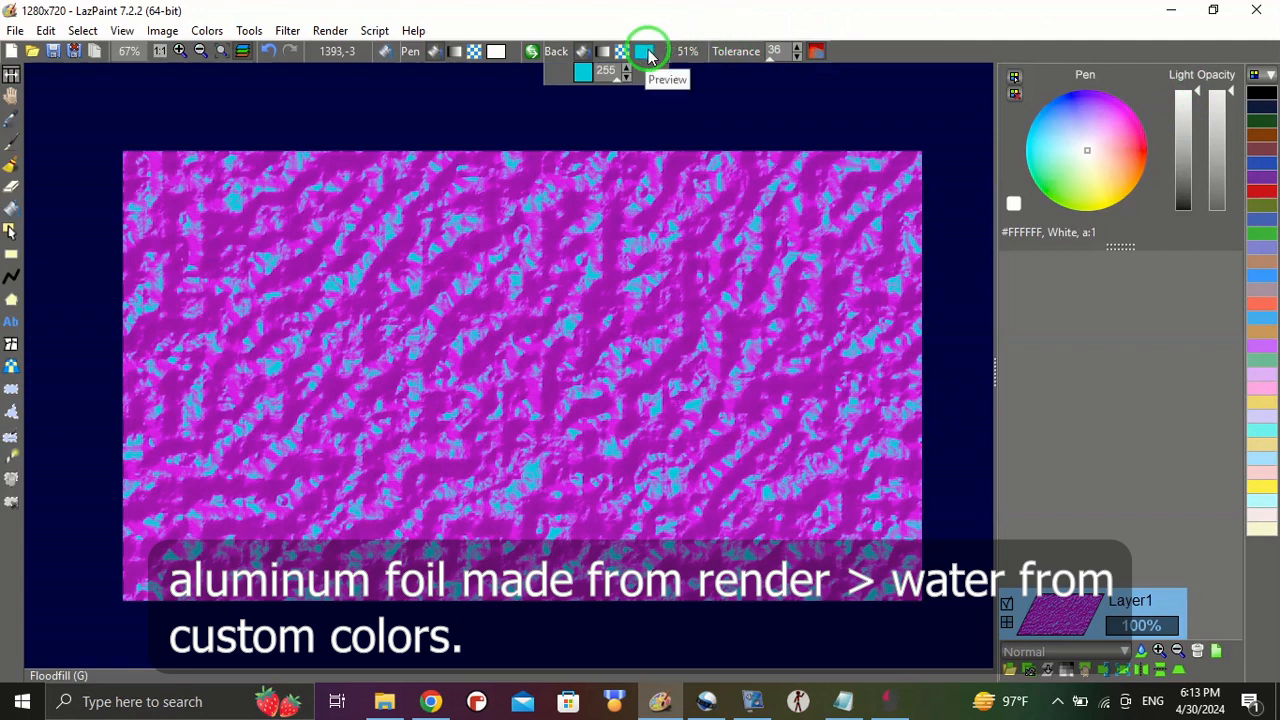
left_click(648, 53)
left_click_drag(1186, 119, 1180, 223)
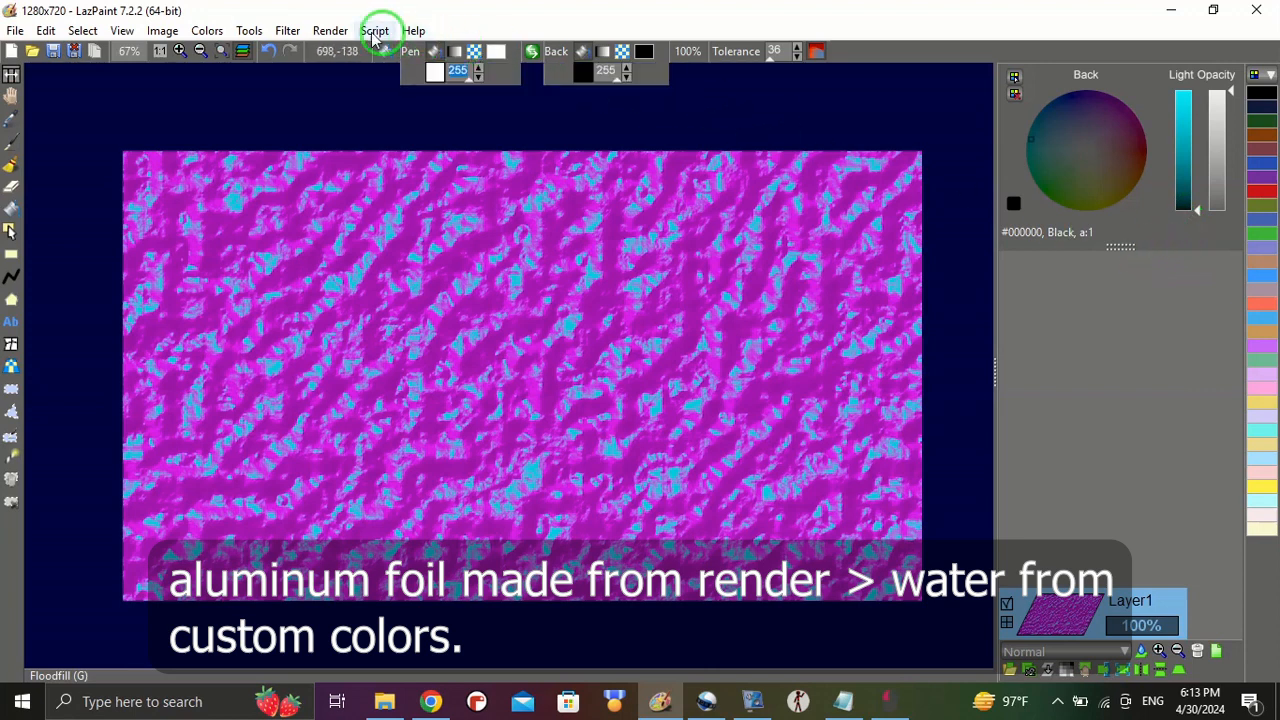
left_click(330, 31)
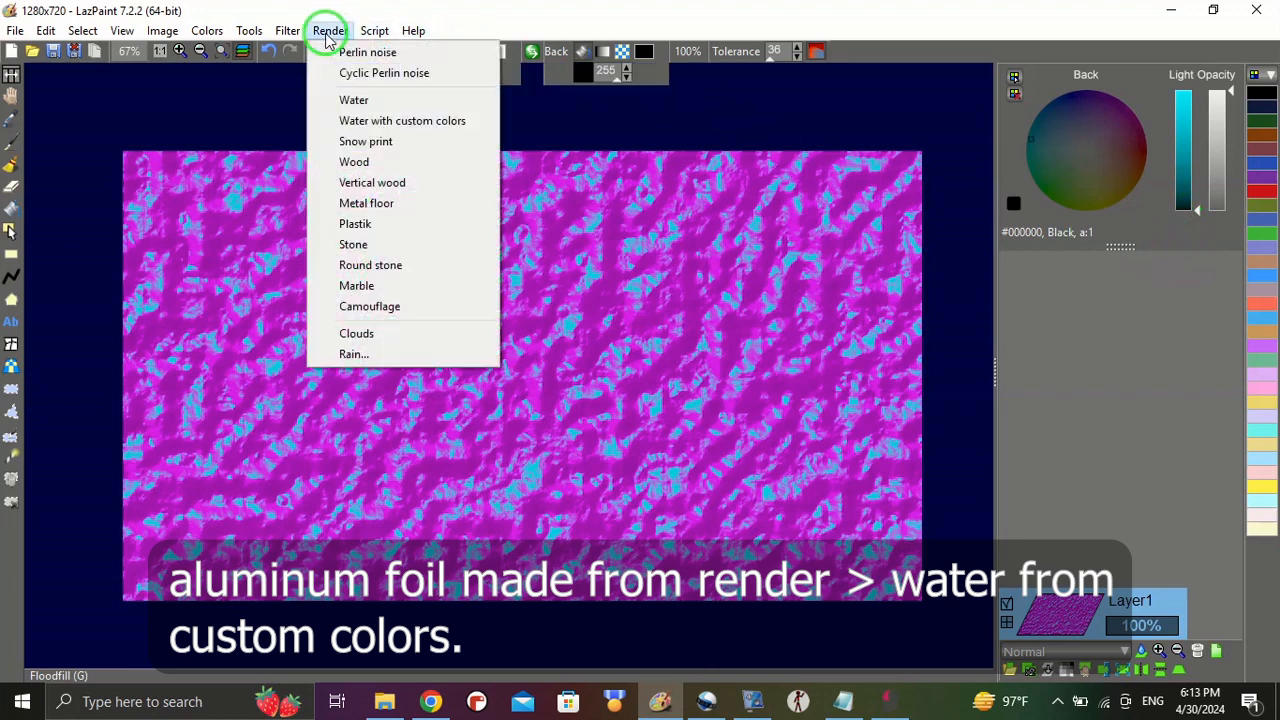
left_click(352, 121)
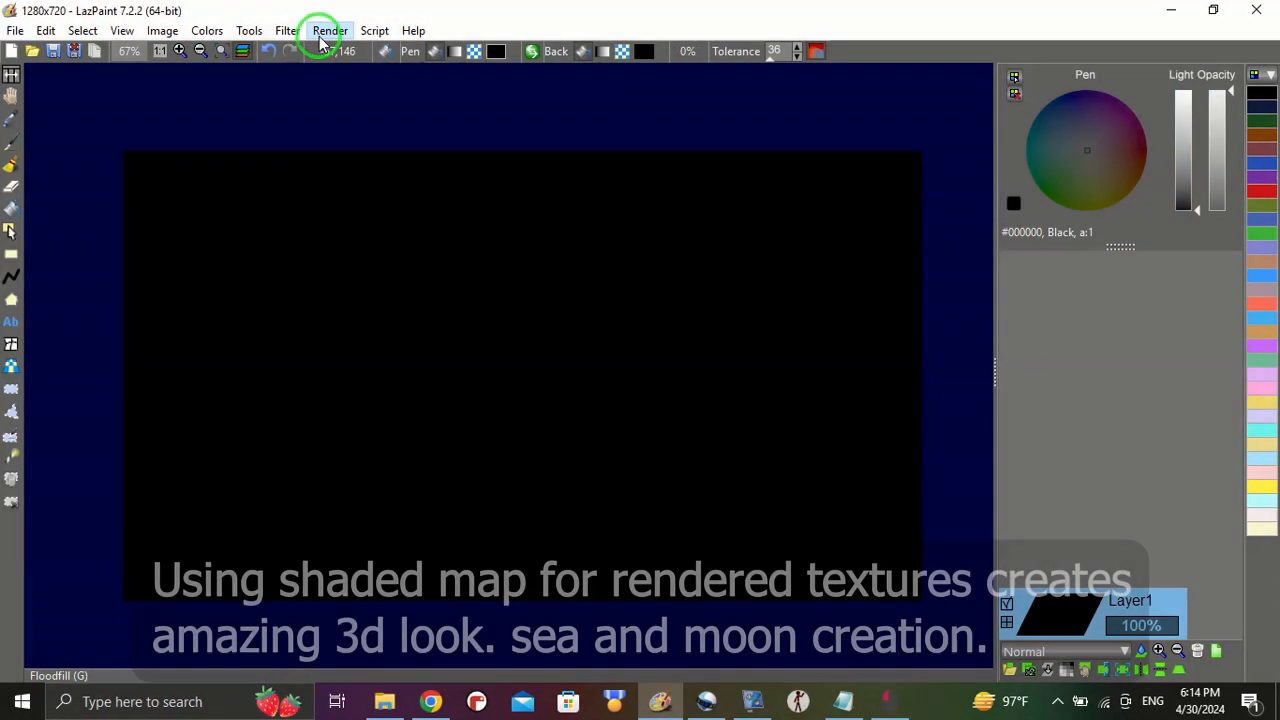
- Render Water on the black canvas and distort the layer in perspective, lowering its two upper corners to just below the canvas middle
left_click(329, 31)
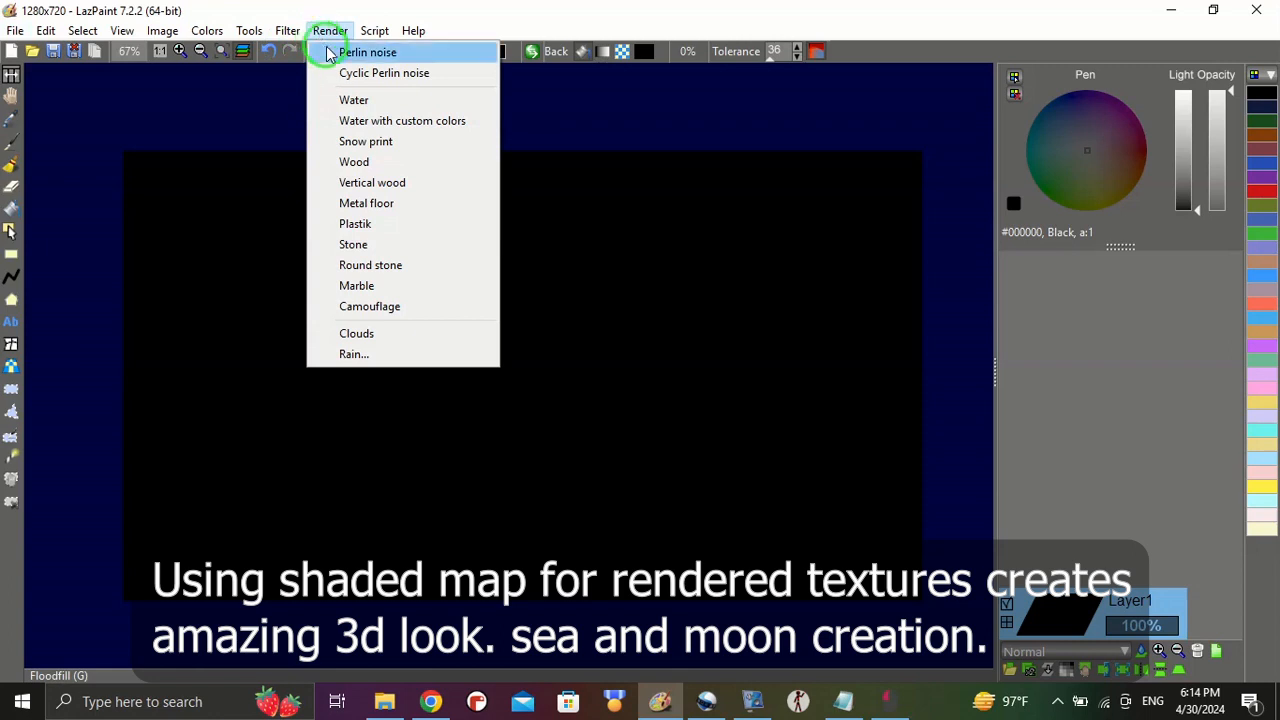
left_click(338, 100)
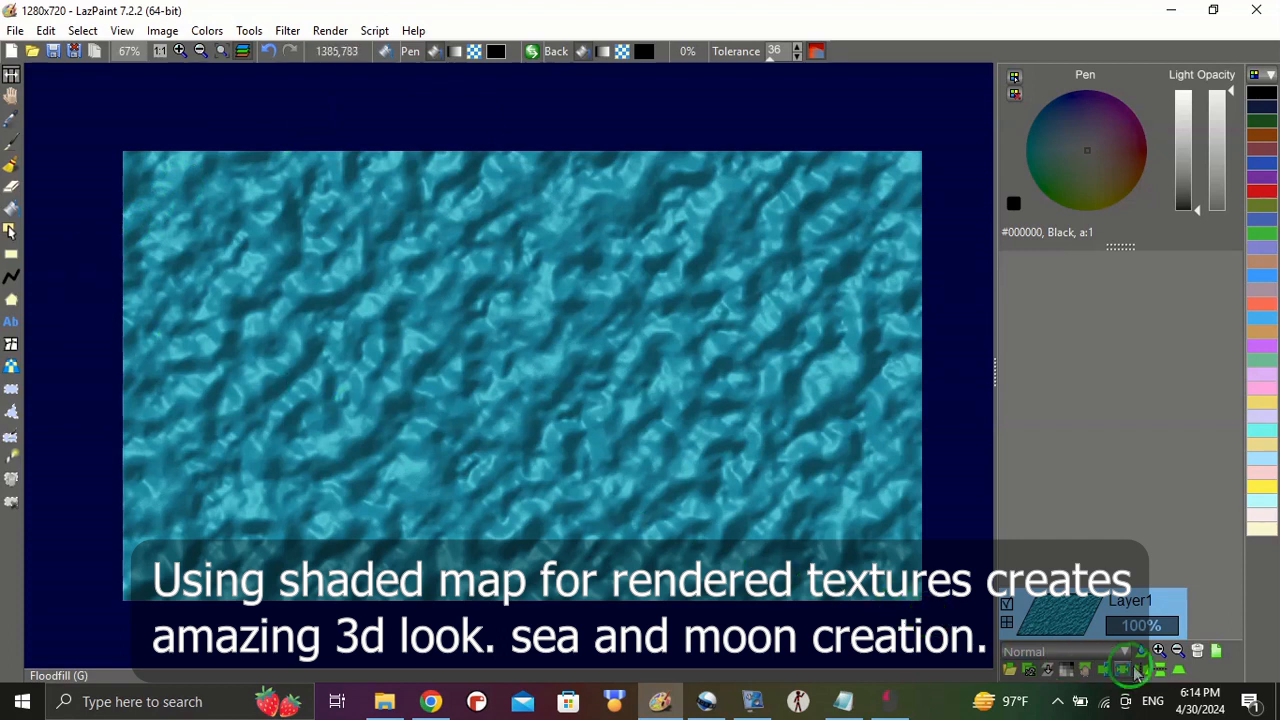
left_click(1178, 669)
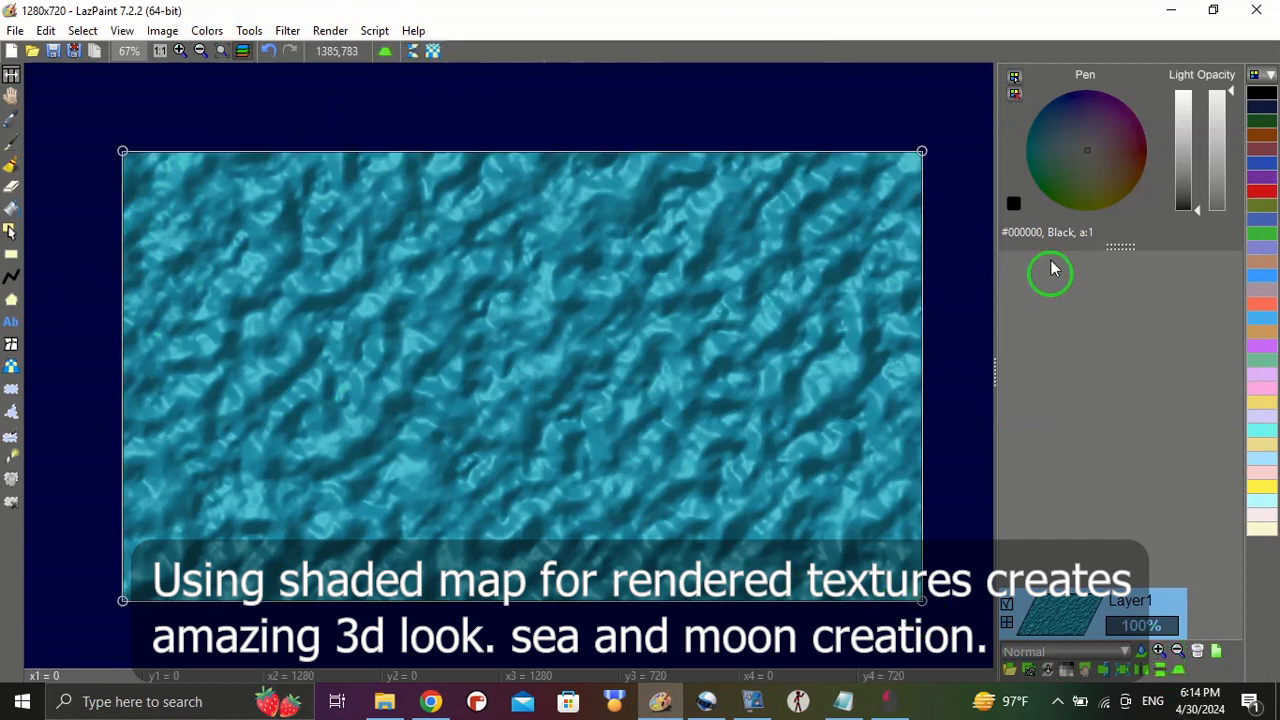
left_click_drag(923, 151, 883, 397)
left_click_drag(122, 150, 220, 403)
scroll(240, 402, "down", 2)
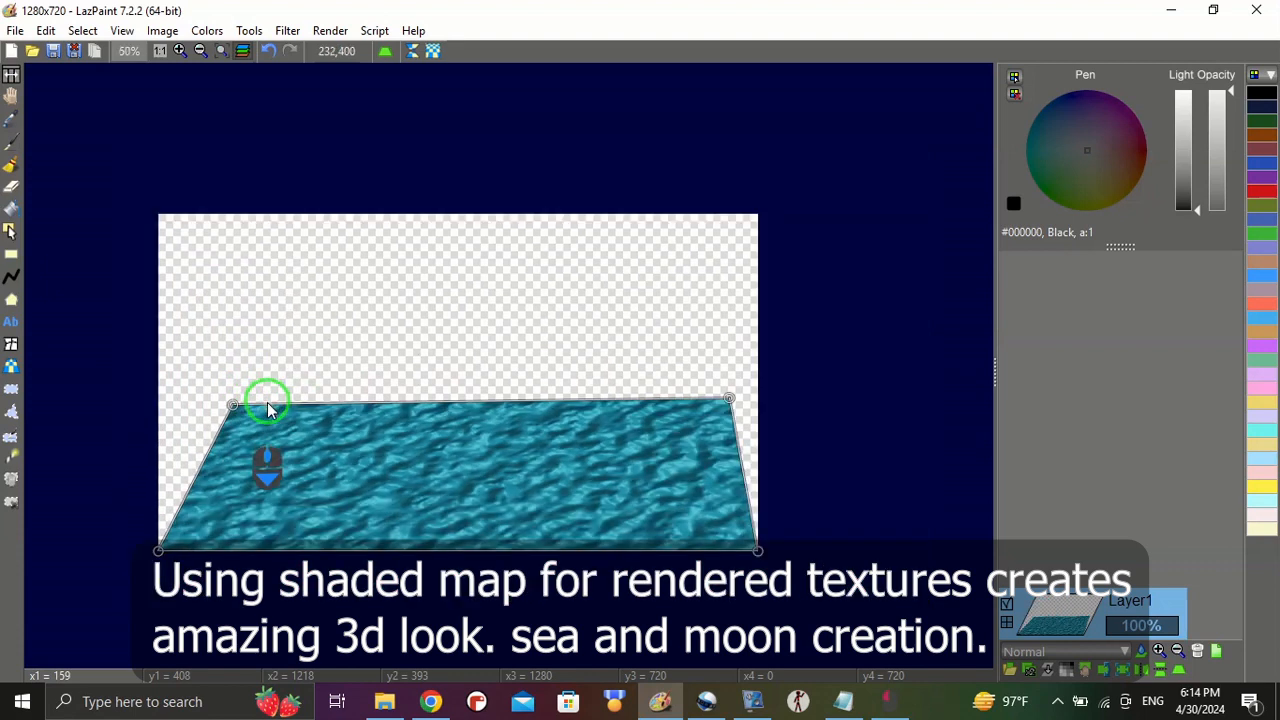
- Stretch the water's two lower corners far outside the canvas for a receding sea surface, and shift the whole shape slightly down and left
left_click_drag(195, 500, 78, 570)
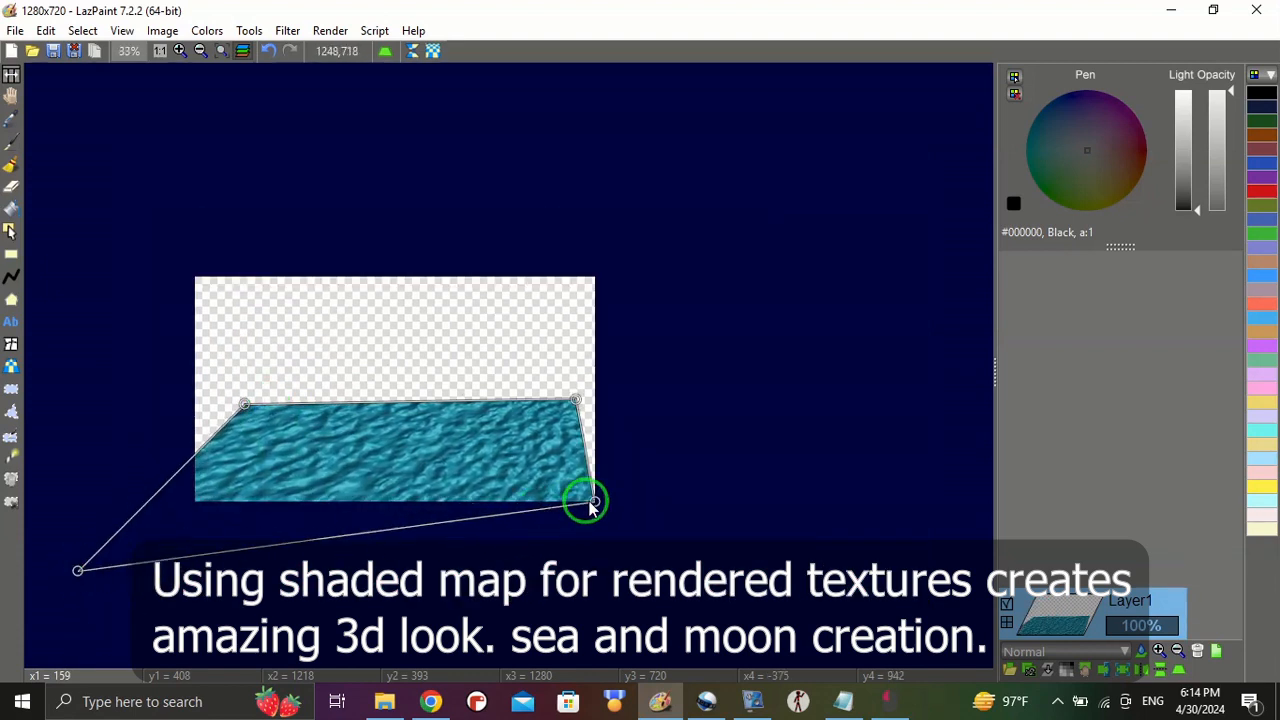
left_click_drag(594, 502, 745, 578)
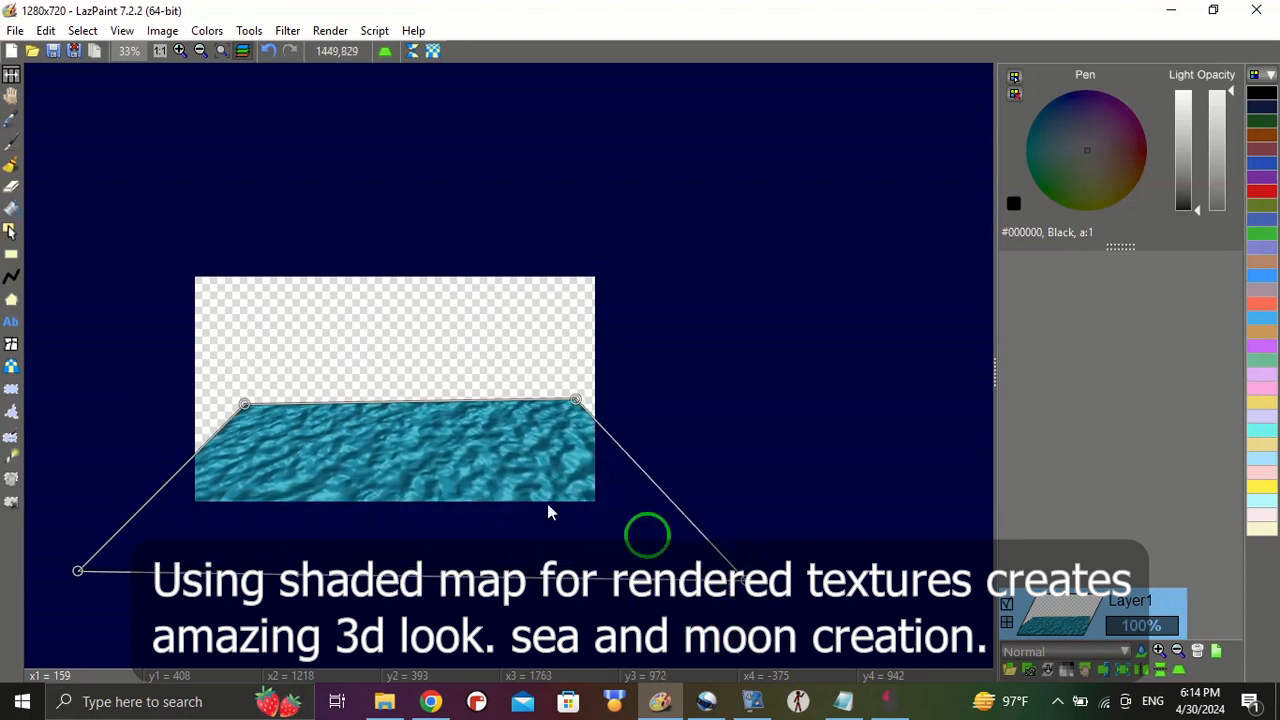
left_click_drag(372, 485, 378, 488)
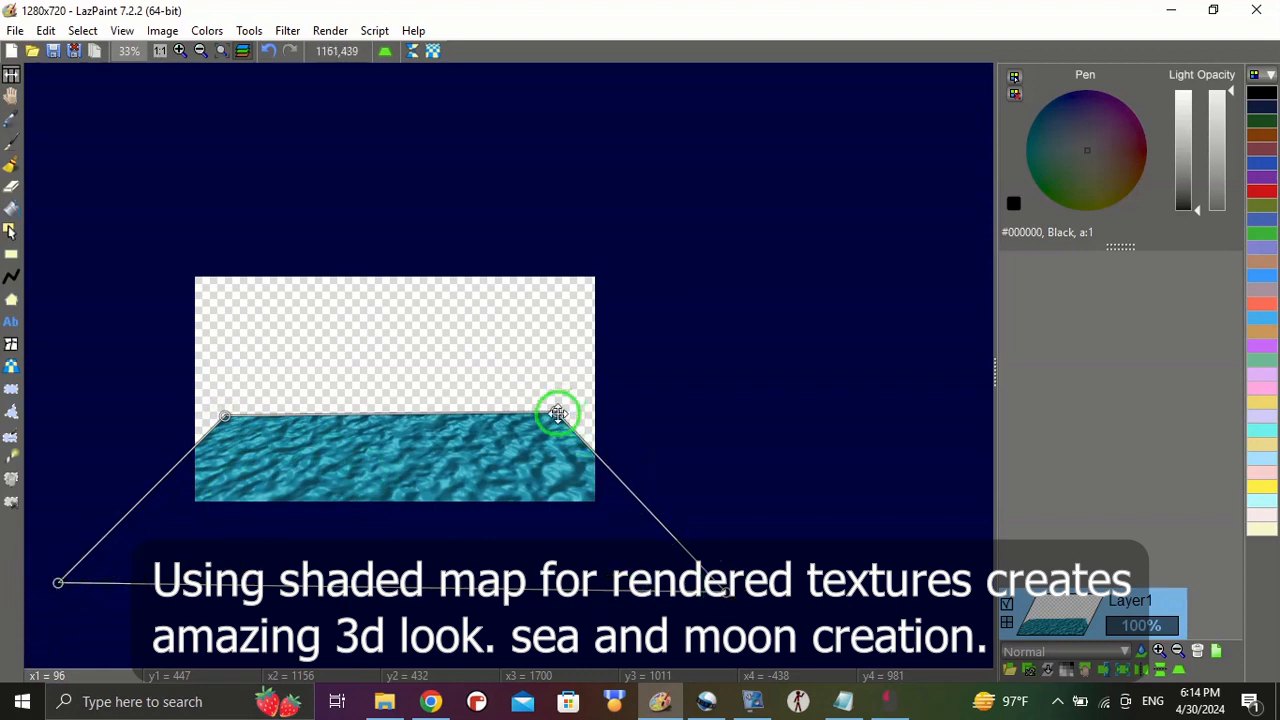
- Align the water's upper corners with the canvas side edges, spread the lower corners to about (1868, 1020) and (-528, 1008), and apply the perspective
left_click_drag(557, 413, 593, 412)
left_click(298, 412)
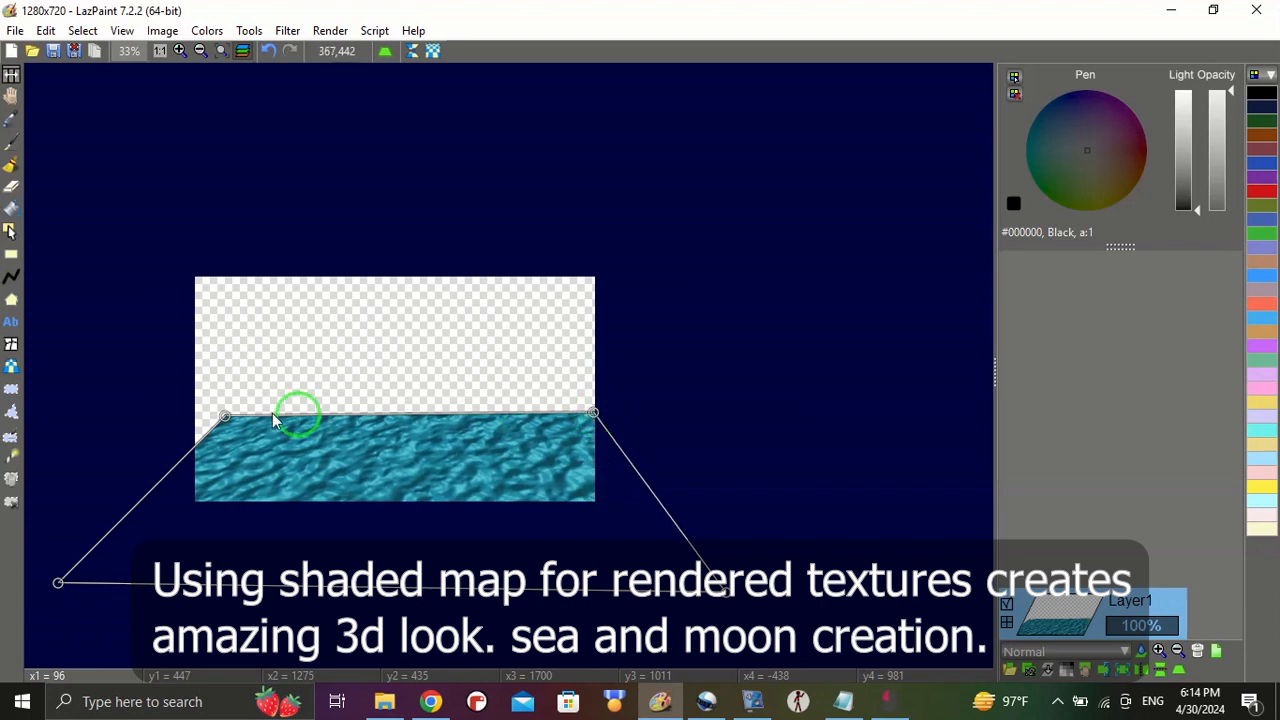
left_click(229, 414)
left_click_drag(224, 414, 197, 417)
left_click_drag(727, 591, 778, 594)
left_click(60, 582)
left_click_drag(60, 582, 30, 591)
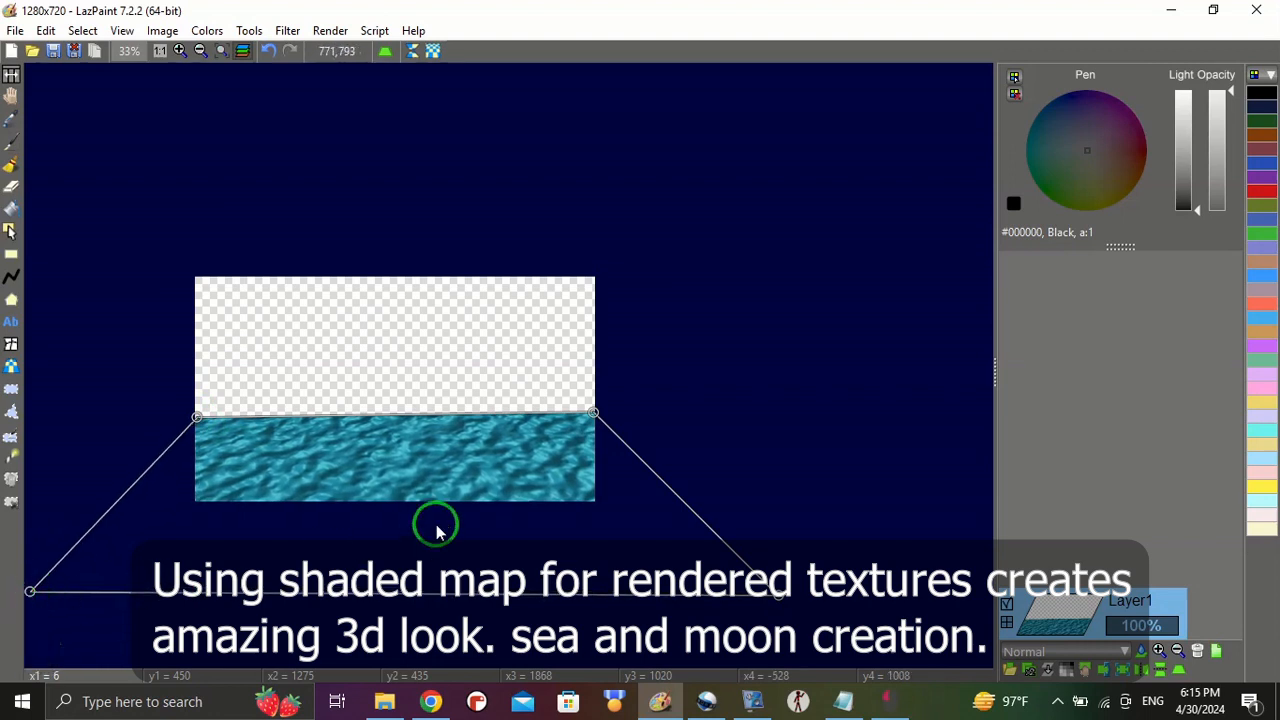
key("Return")
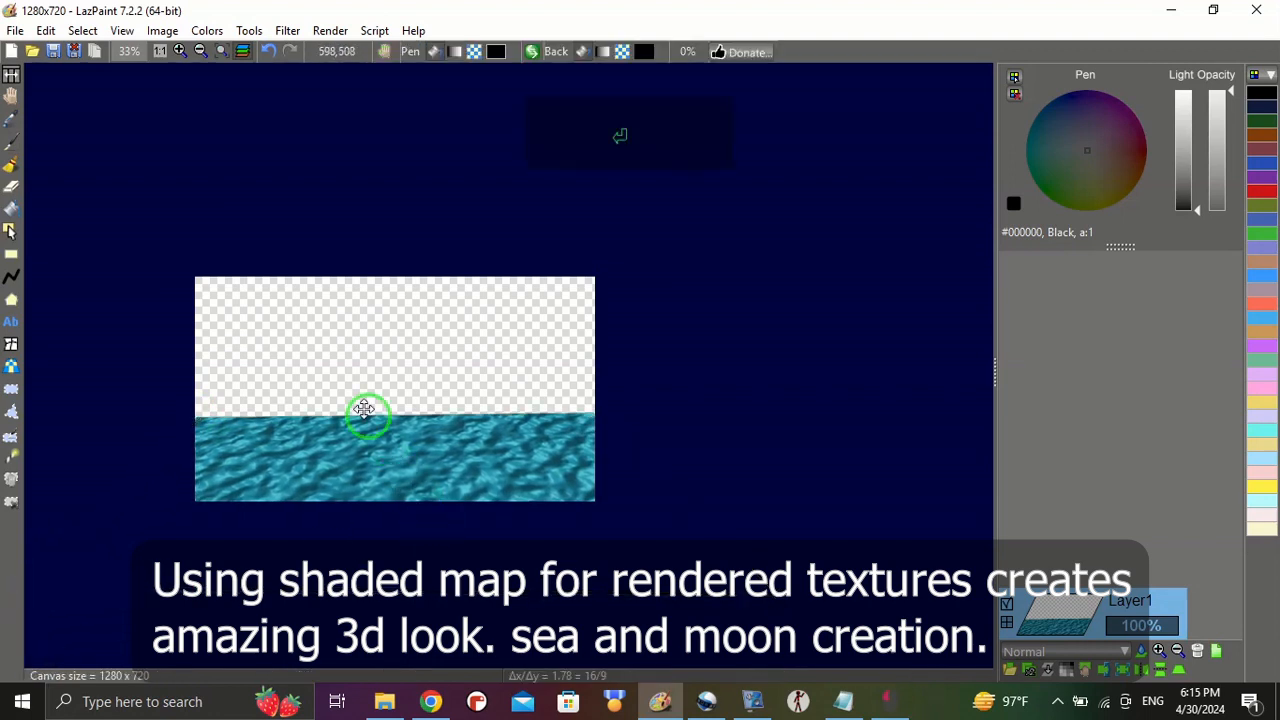
- Flood fill the transparent sky area above the sea with black
left_click_drag(332, 384, 432, 361)
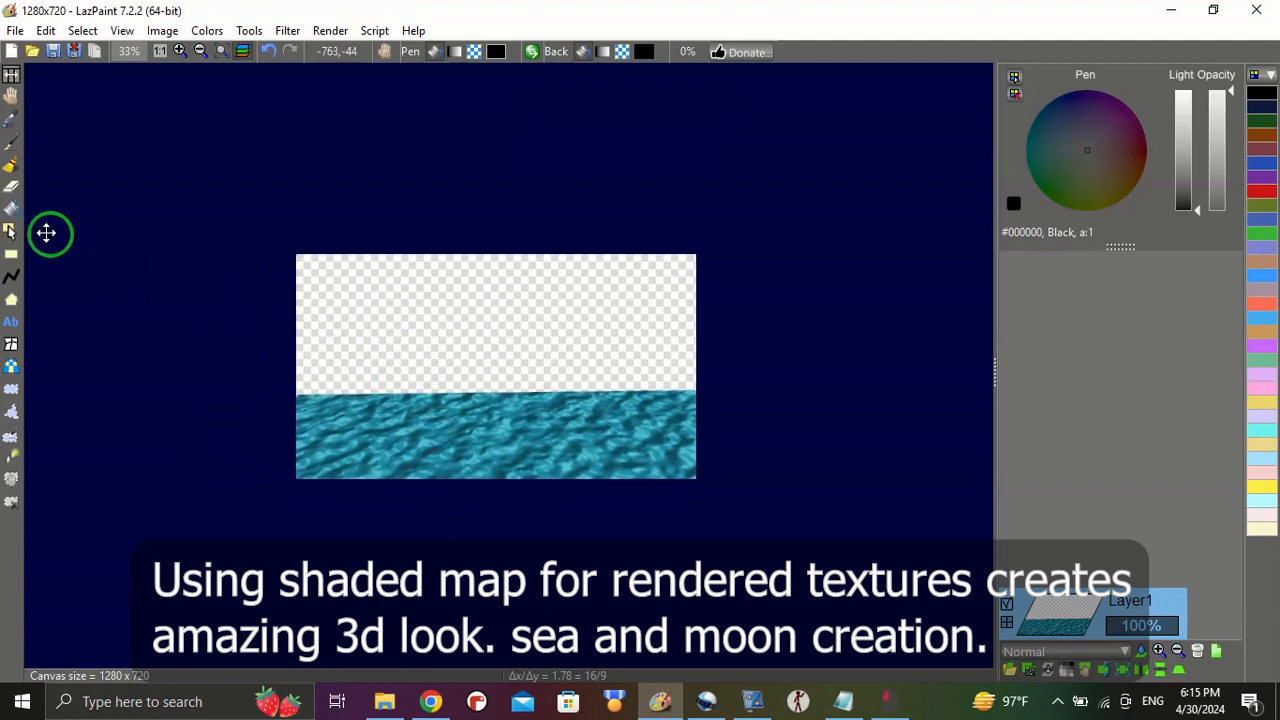
left_click(40, 210)
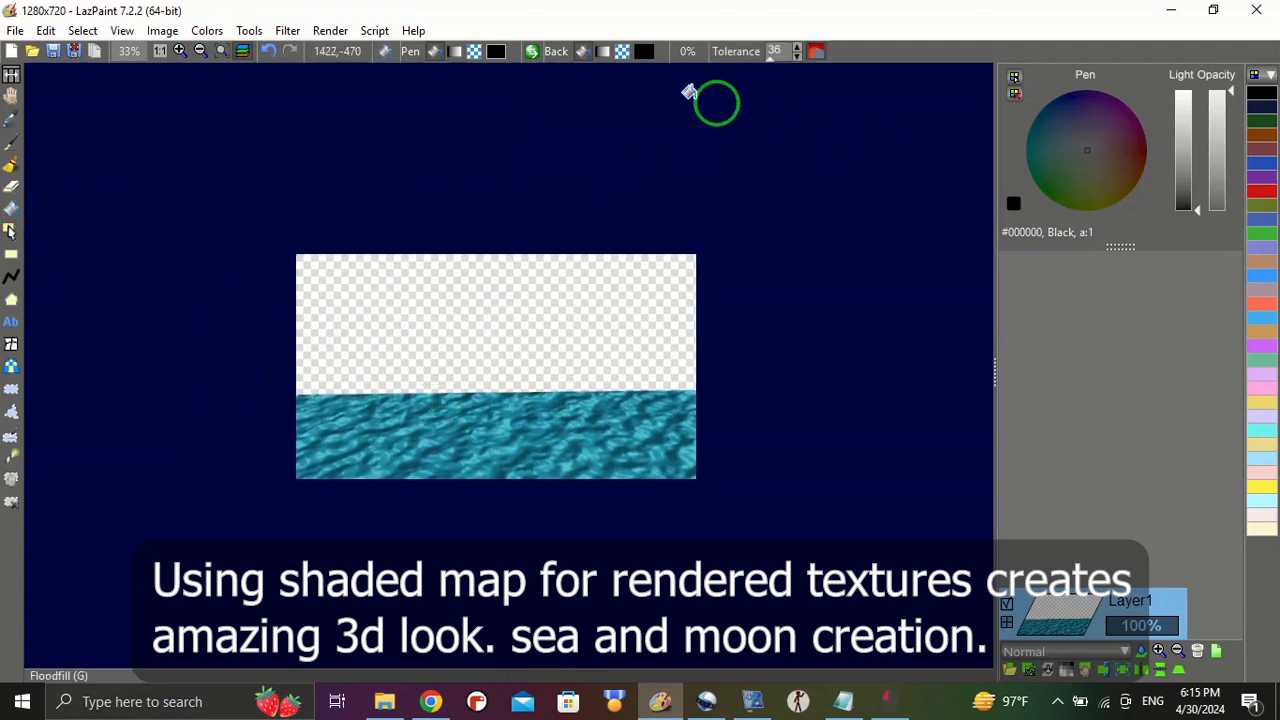
left_click(496, 55)
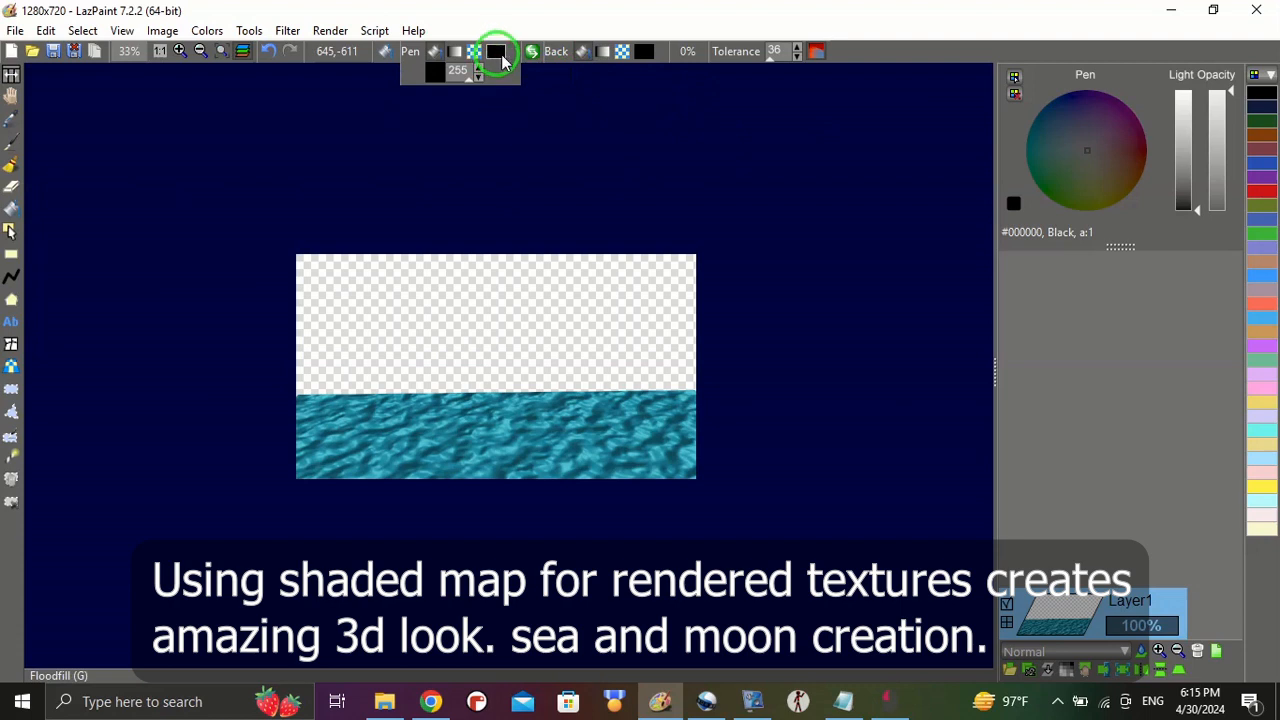
left_click_drag(1187, 185, 1189, 228)
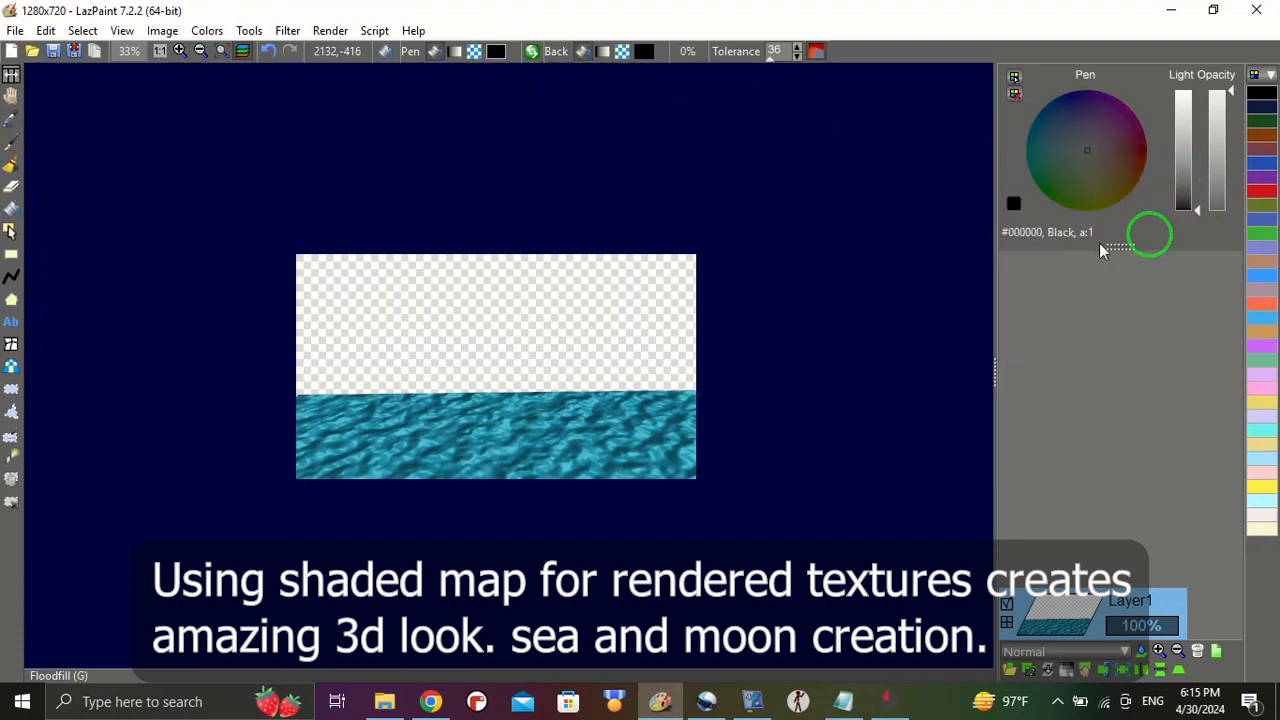
left_click(463, 326)
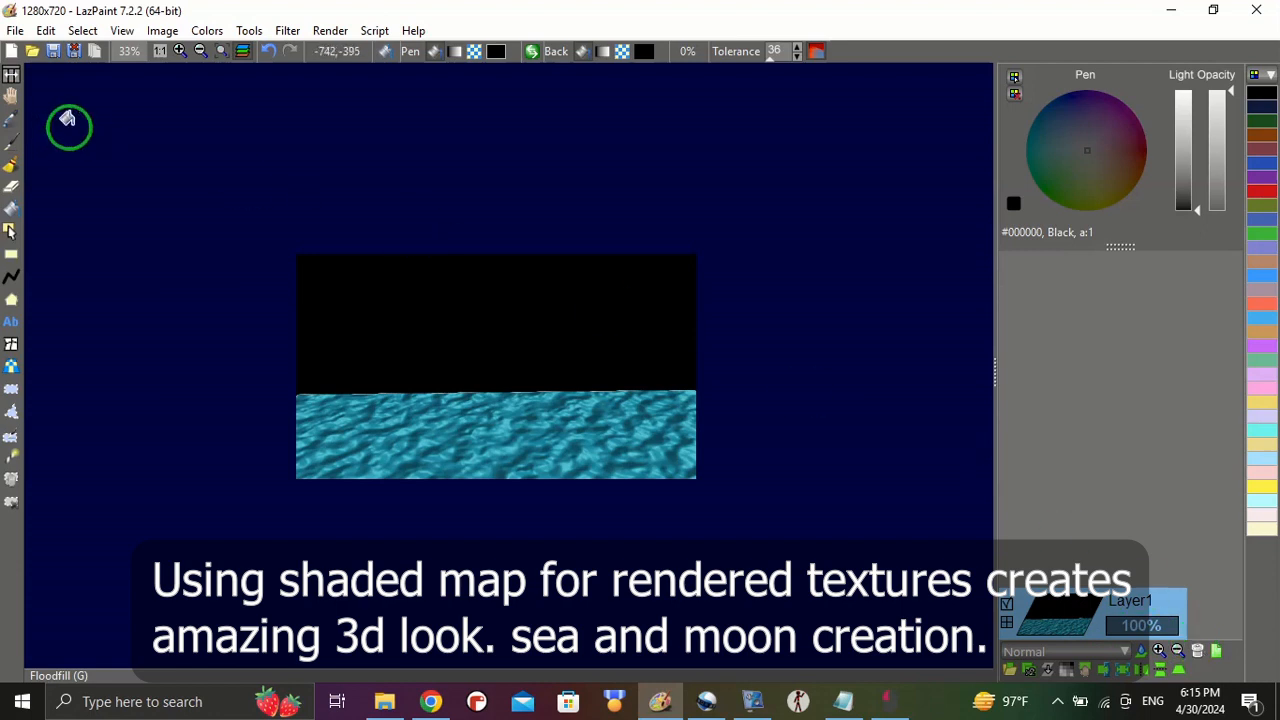
- Start a Shaded map on the image with the color kept, and position the light near the image centre just above the horizon
left_click(284, 32)
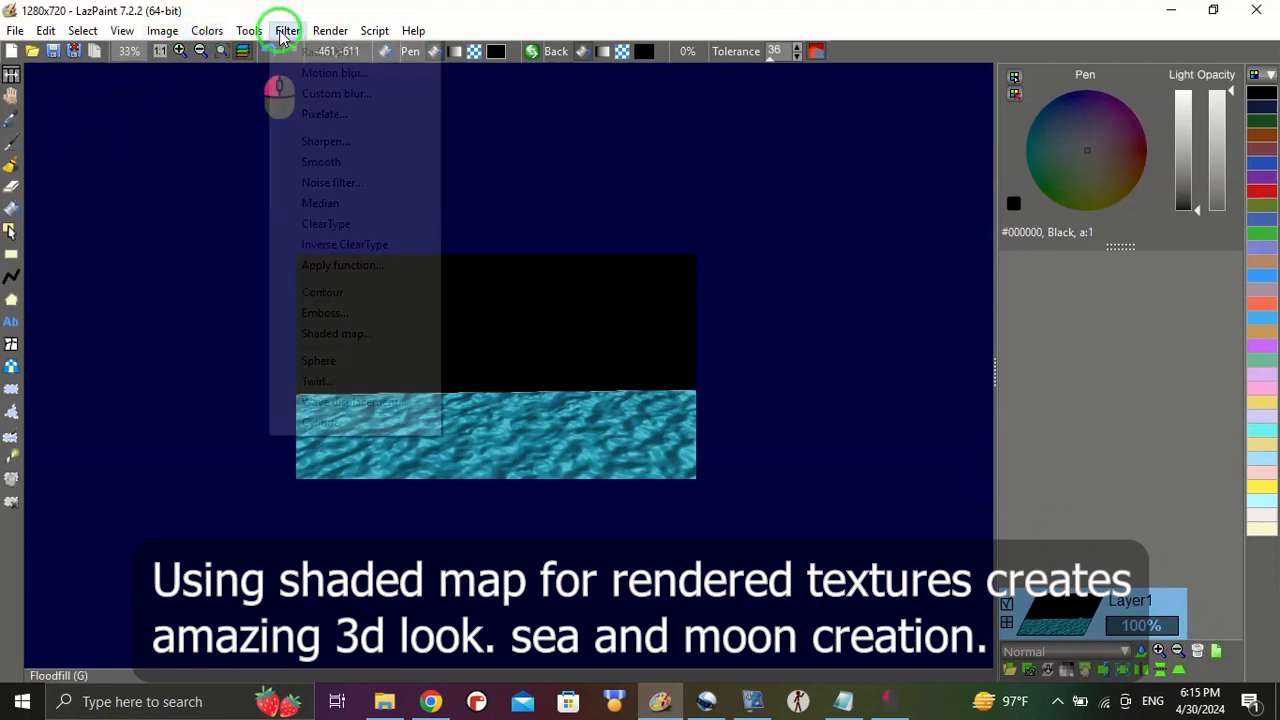
left_click(330, 336)
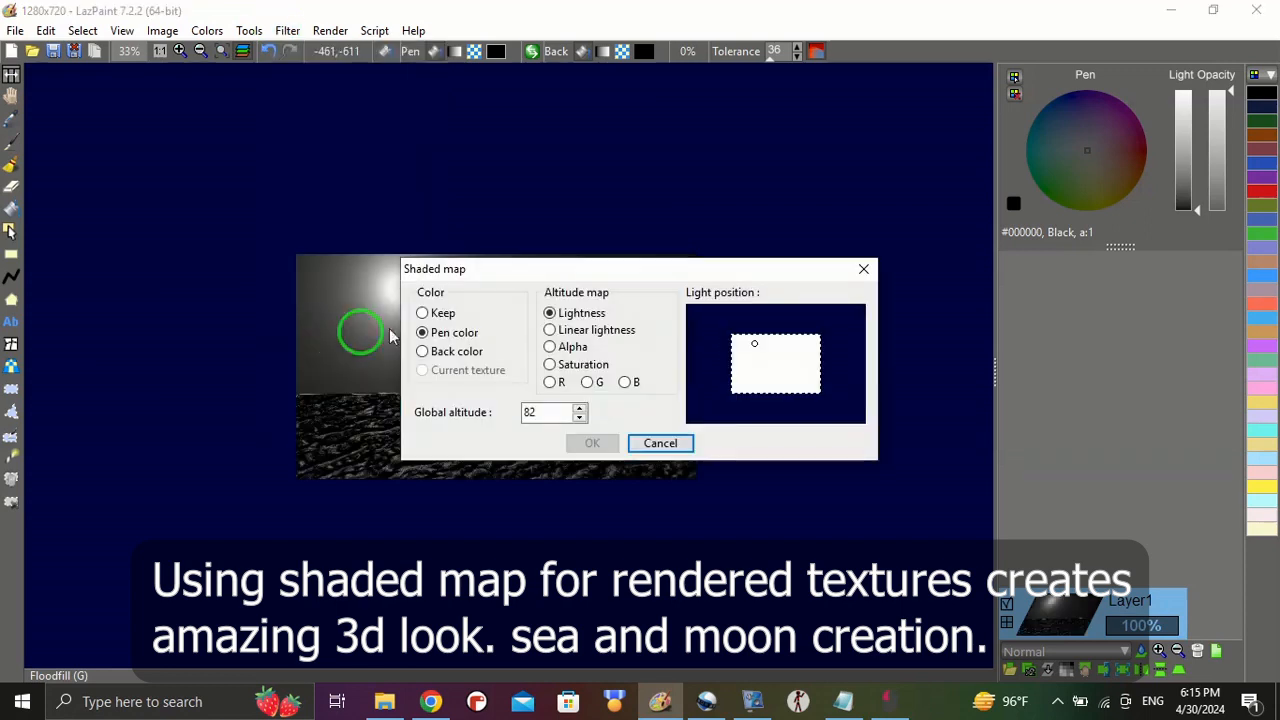
left_click_drag(631, 275, 937, 115)
left_click(728, 152)
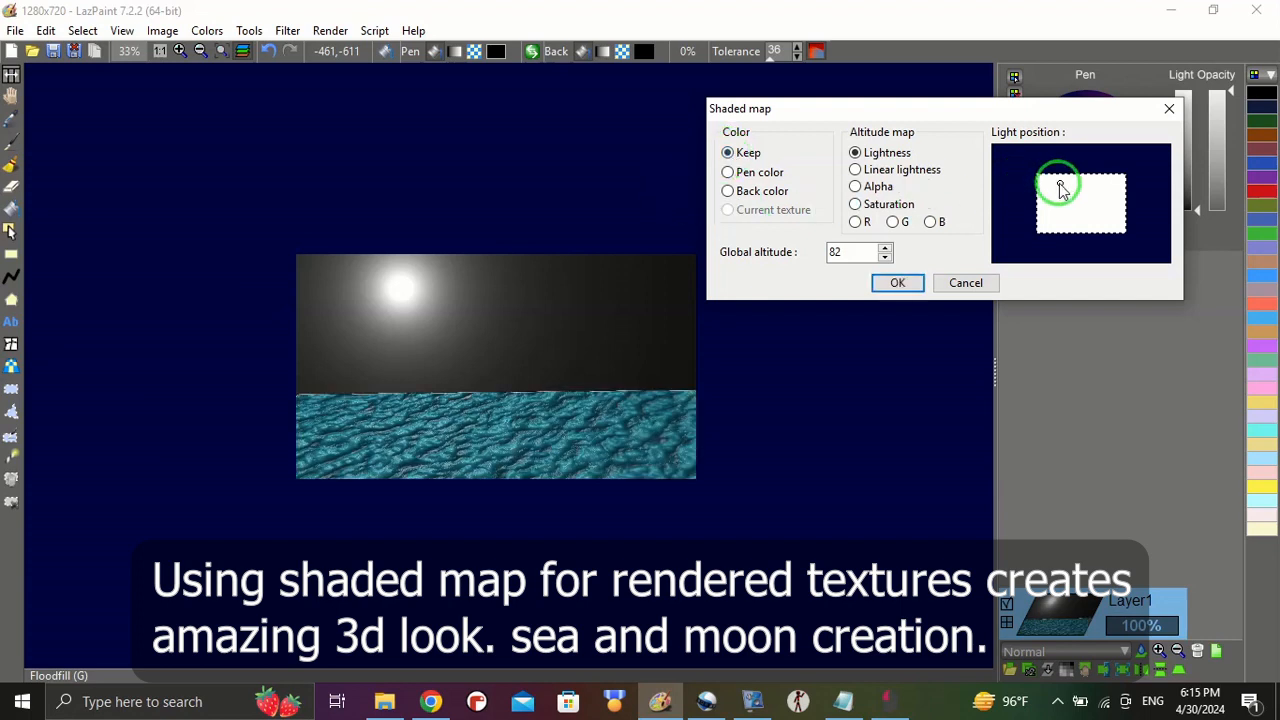
left_click_drag(1059, 183, 1079, 205)
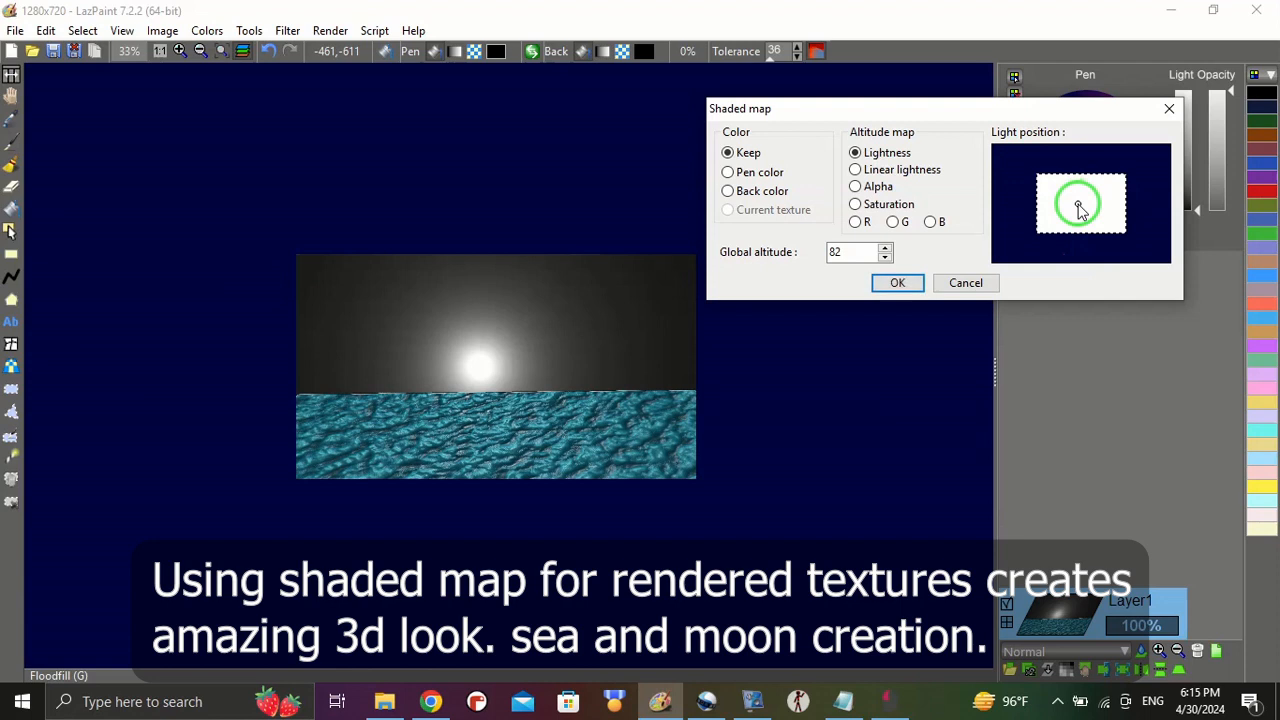
left_click(1077, 206)
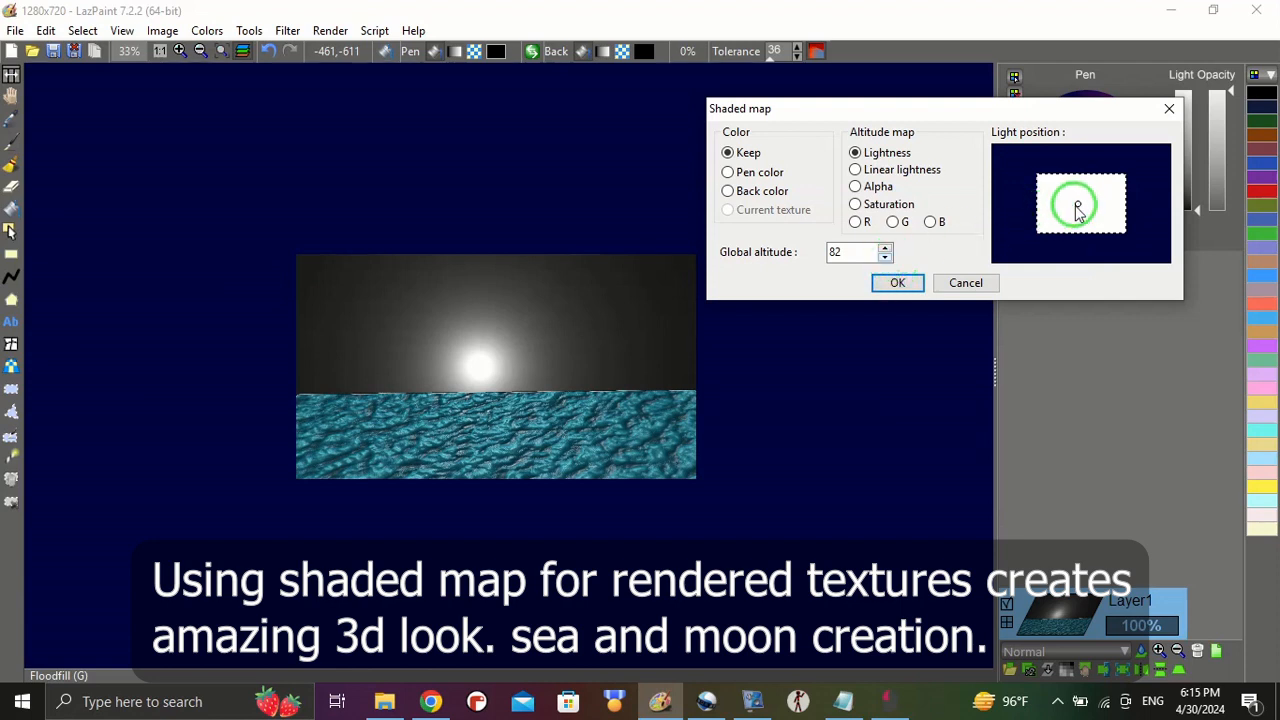
left_click_drag(1078, 208, 1079, 200)
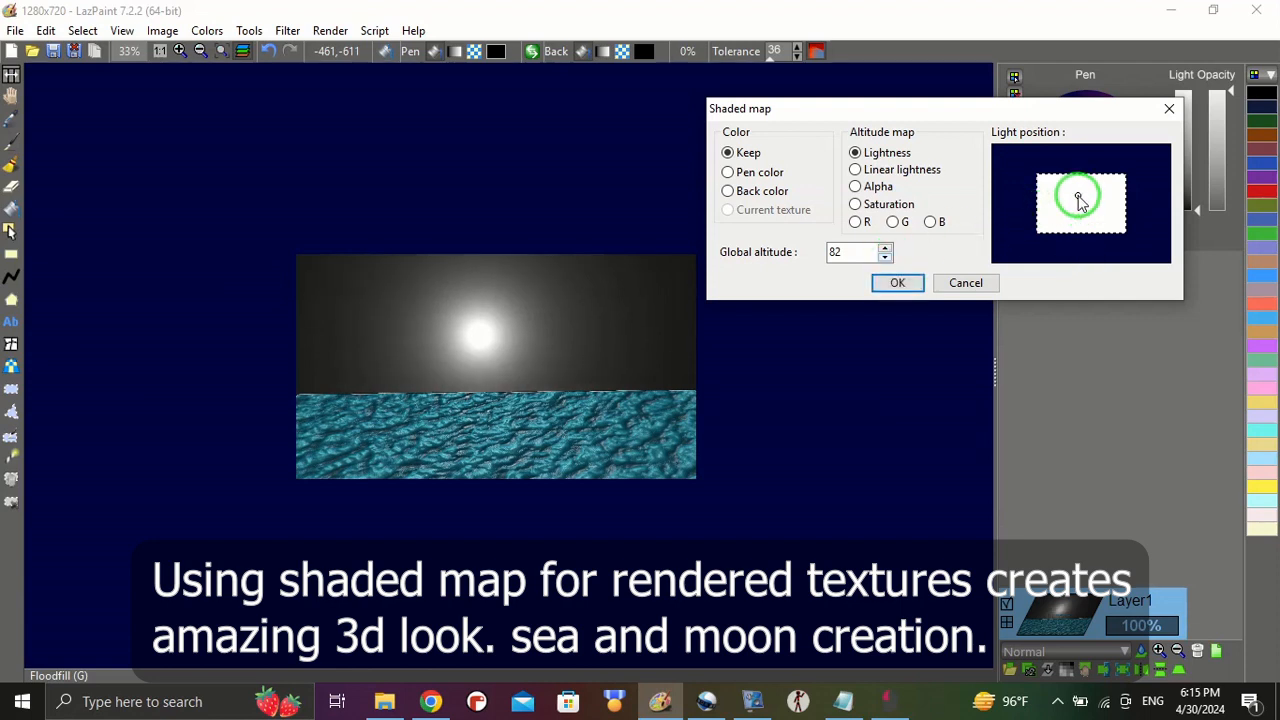
- Set the Shaded map's global altitude to 7 and apply it
left_click(885, 257)
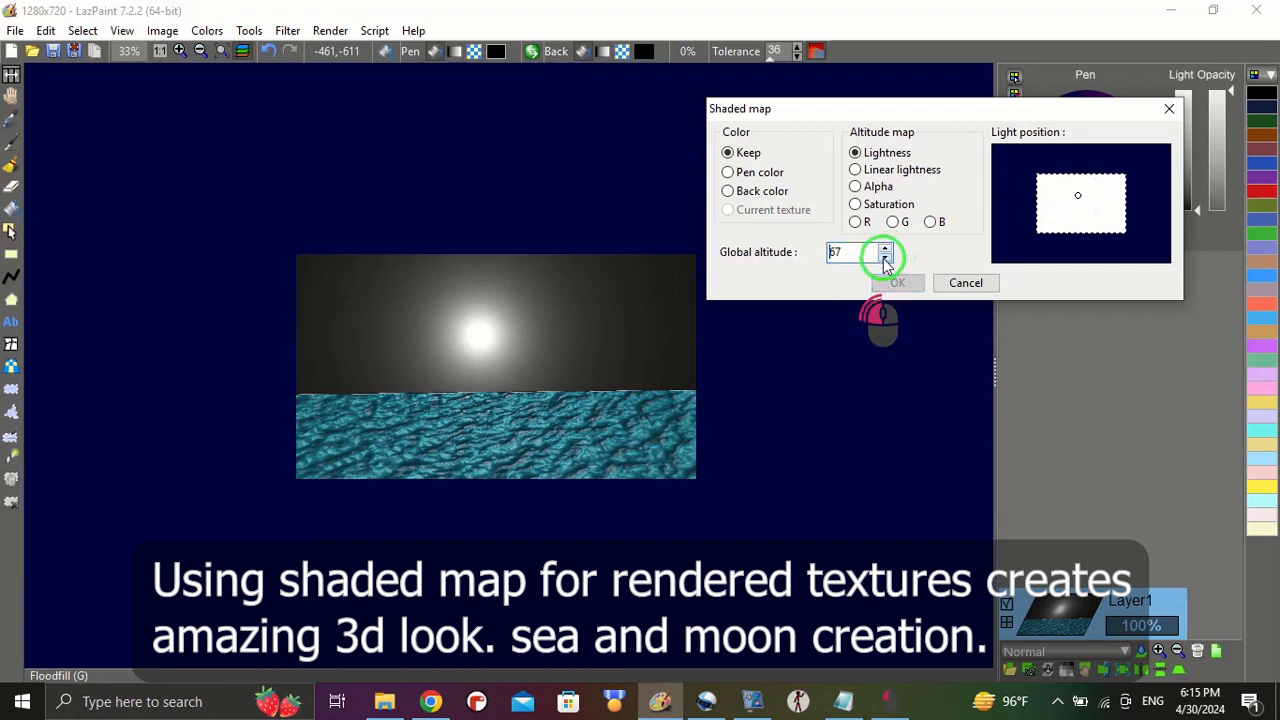
left_click(885, 257)
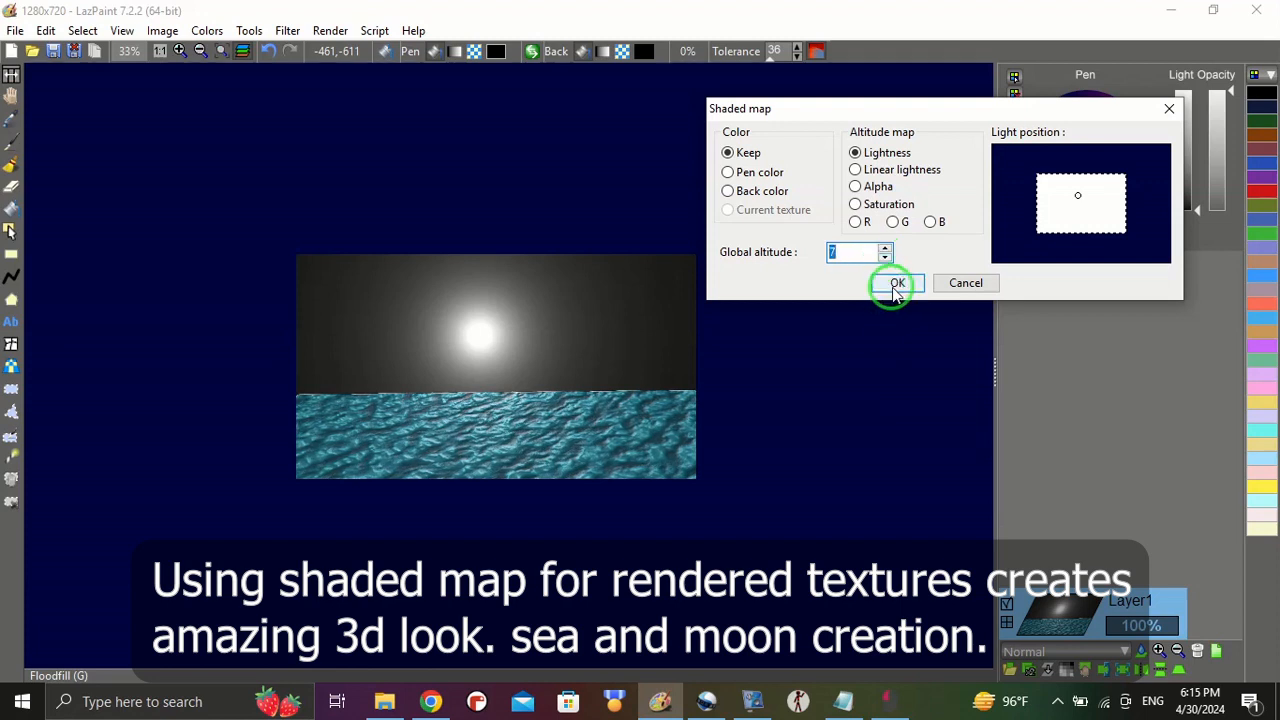
left_click(897, 283)
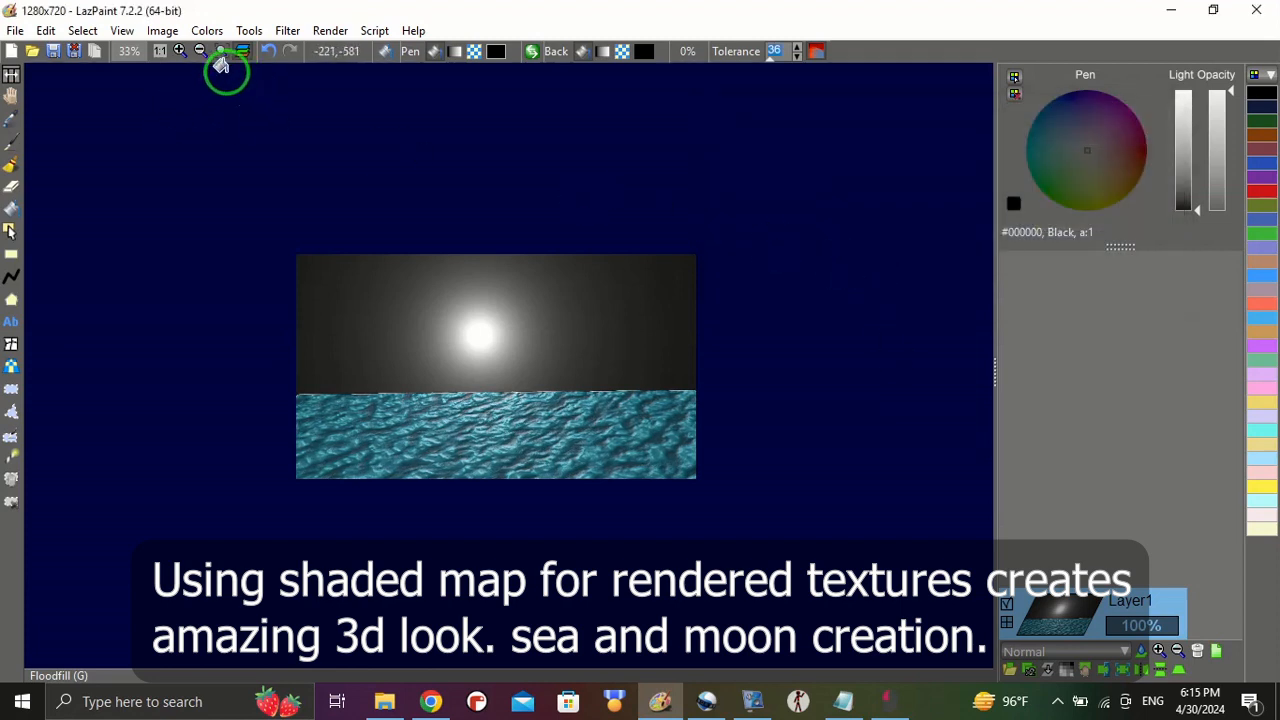
left_click(221, 50)
scroll(224, 186, "down", 1)
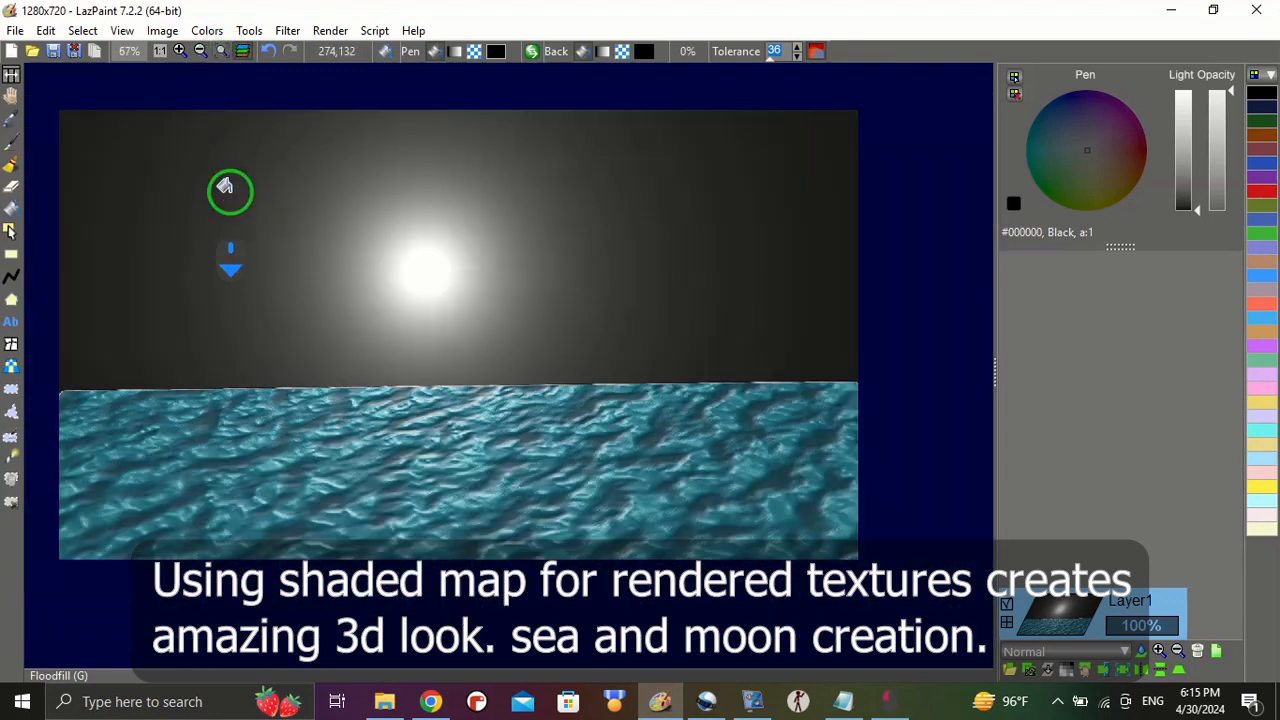
left_click_drag(157, 214, 231, 234)
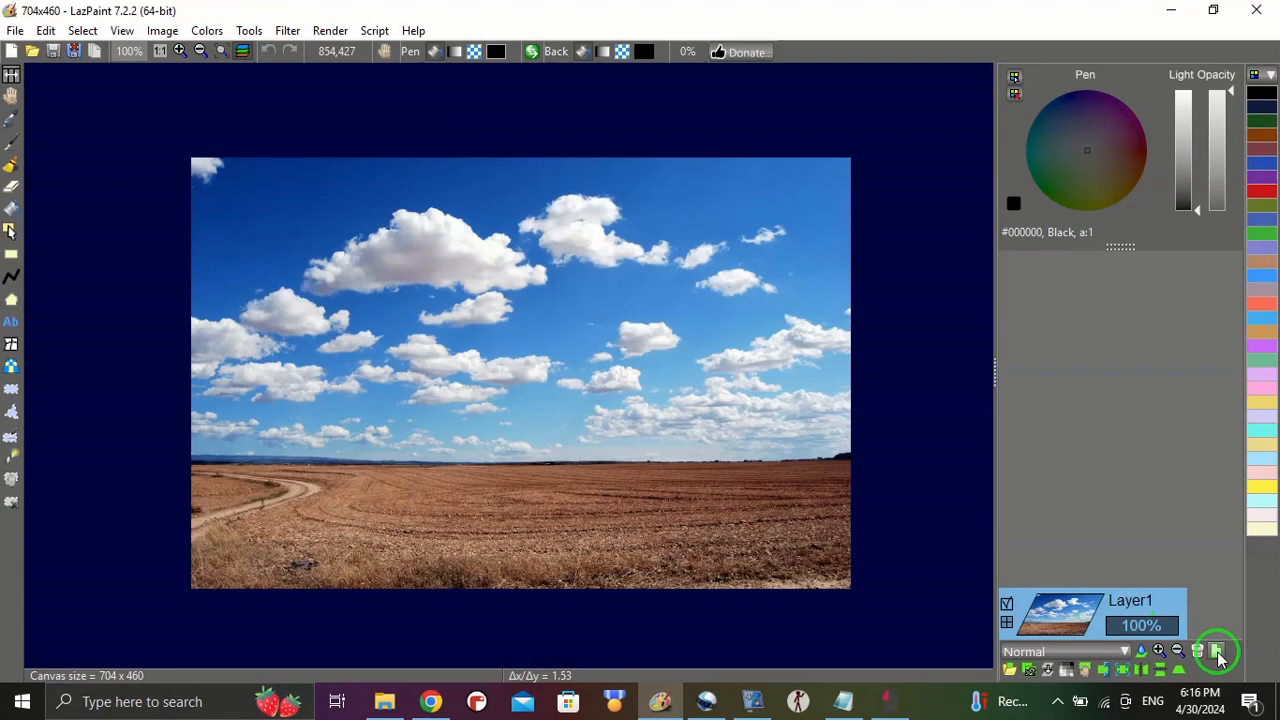
- Add a new layer above the 704x460 field and sky photo, and render Marble on it
left_click(1217, 651)
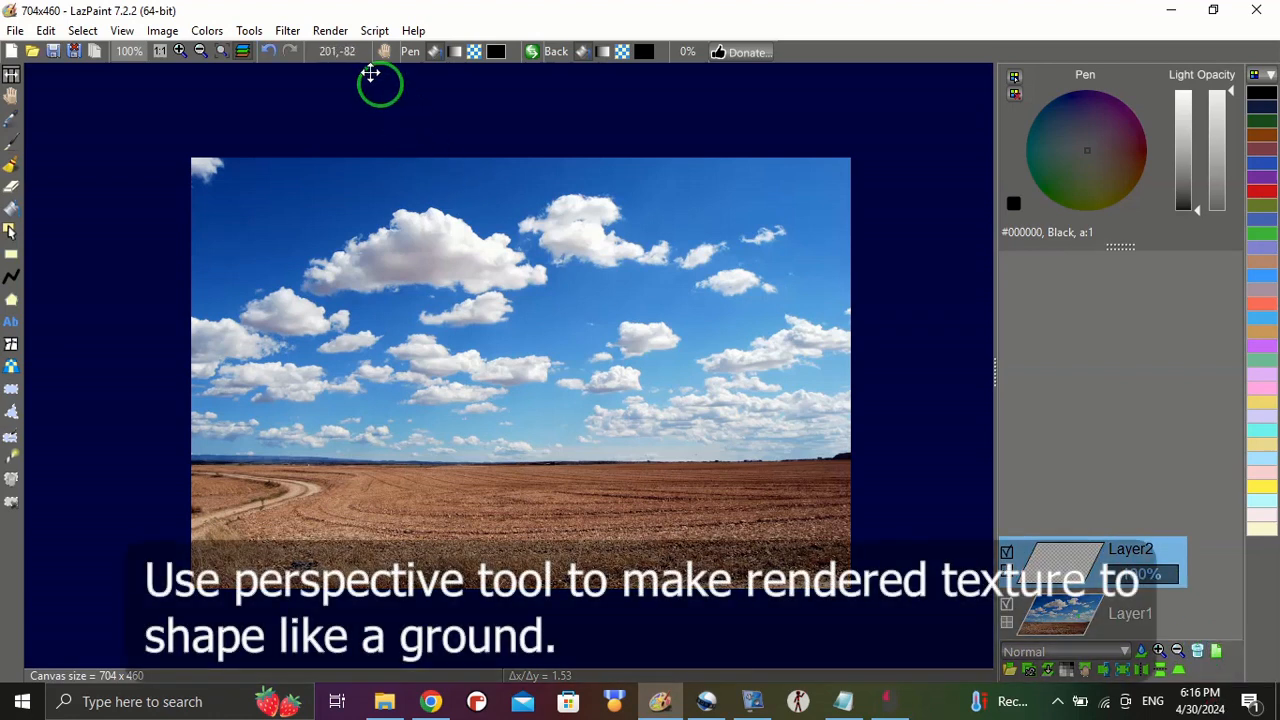
left_click(332, 32)
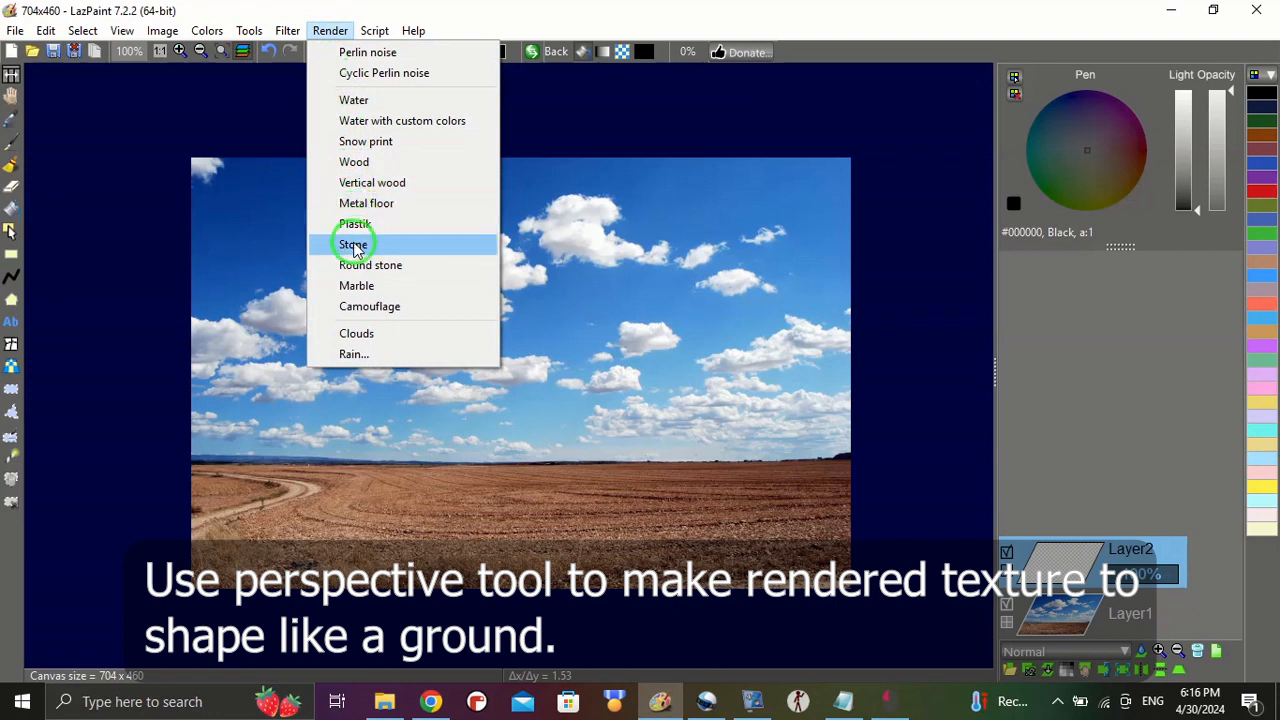
left_click(350, 283)
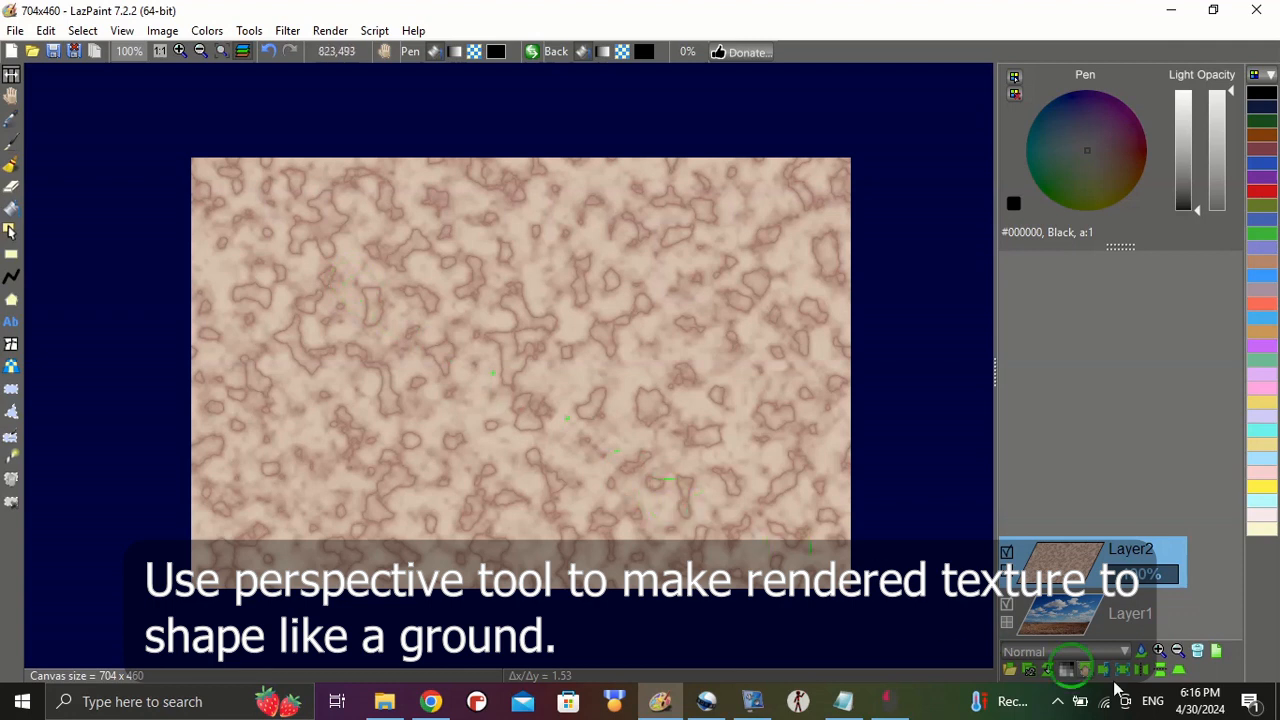
- Lower the marble layer's opacity to see the photo, and bring its two upper corners down to the field's horizon in perspective
left_click(1179, 675)
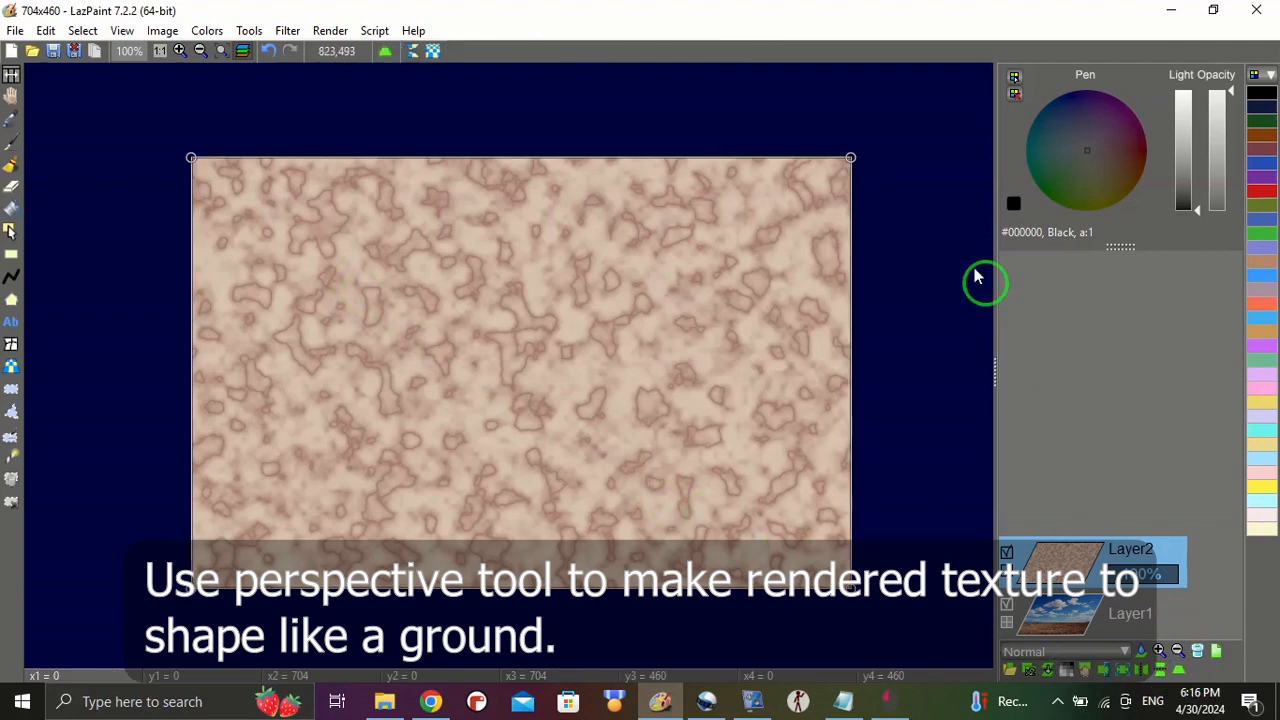
left_click(1166, 584)
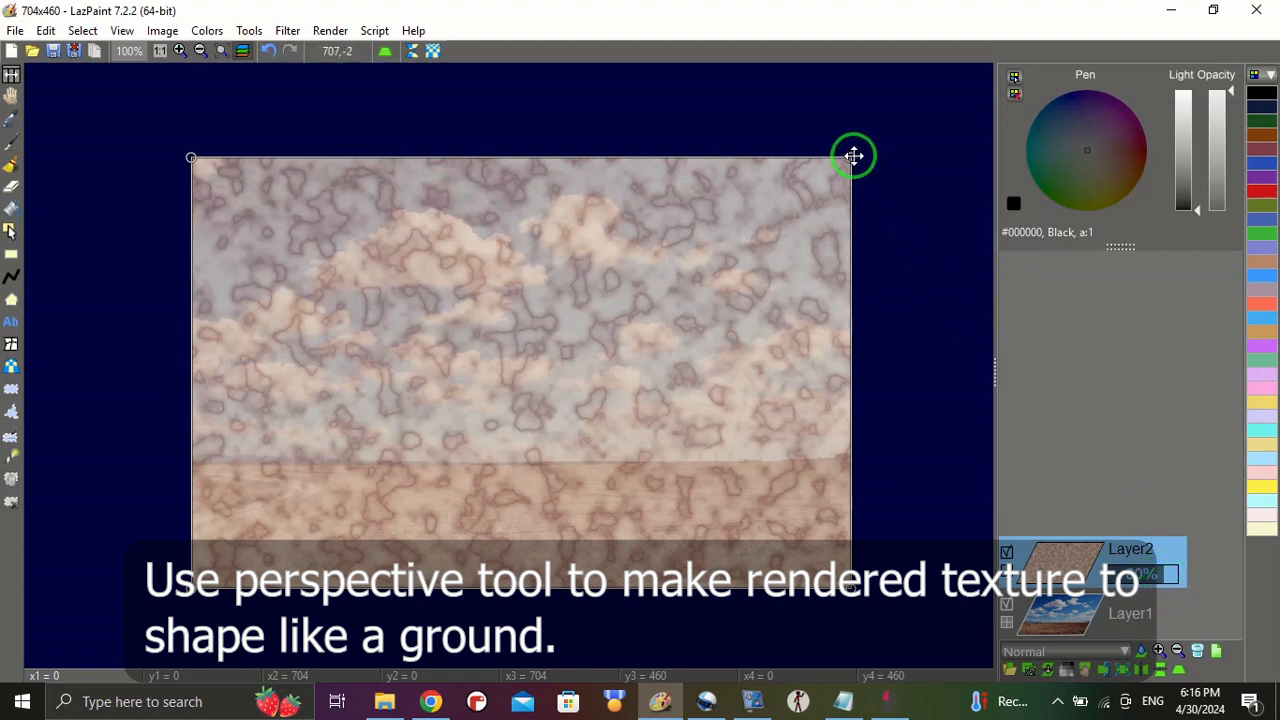
left_click_drag(853, 156, 850, 457)
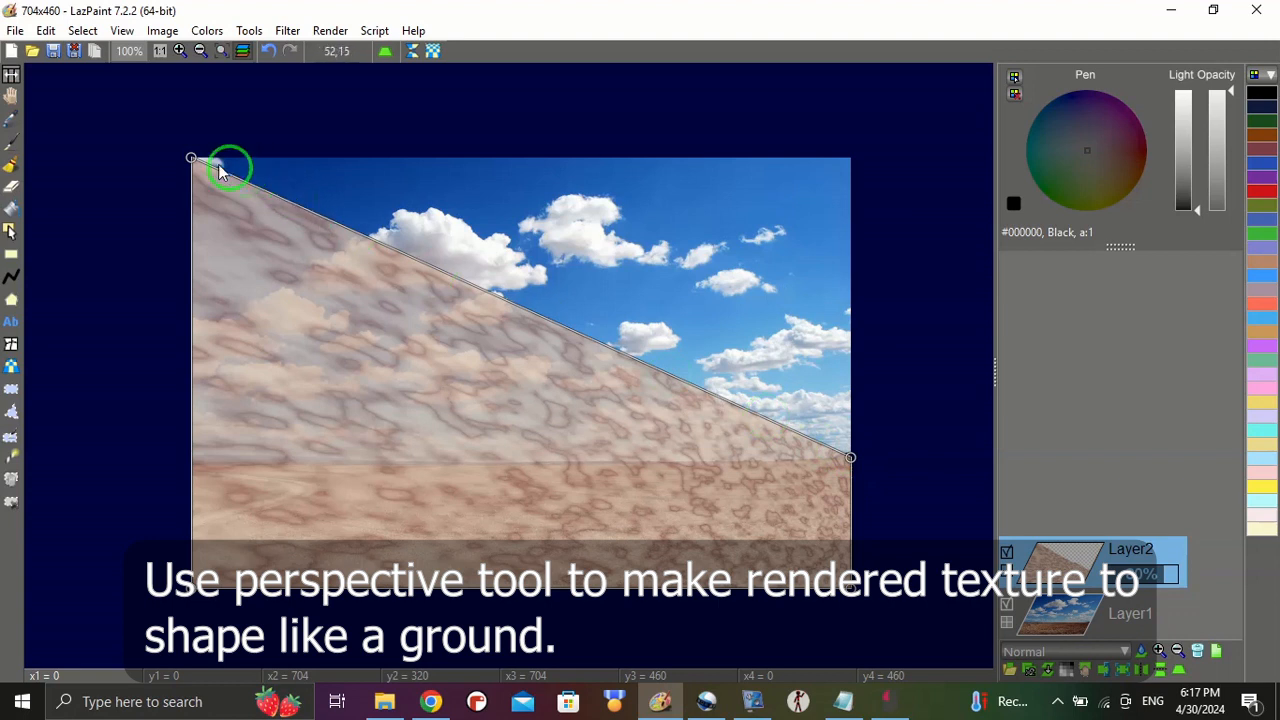
left_click_drag(191, 156, 191, 458)
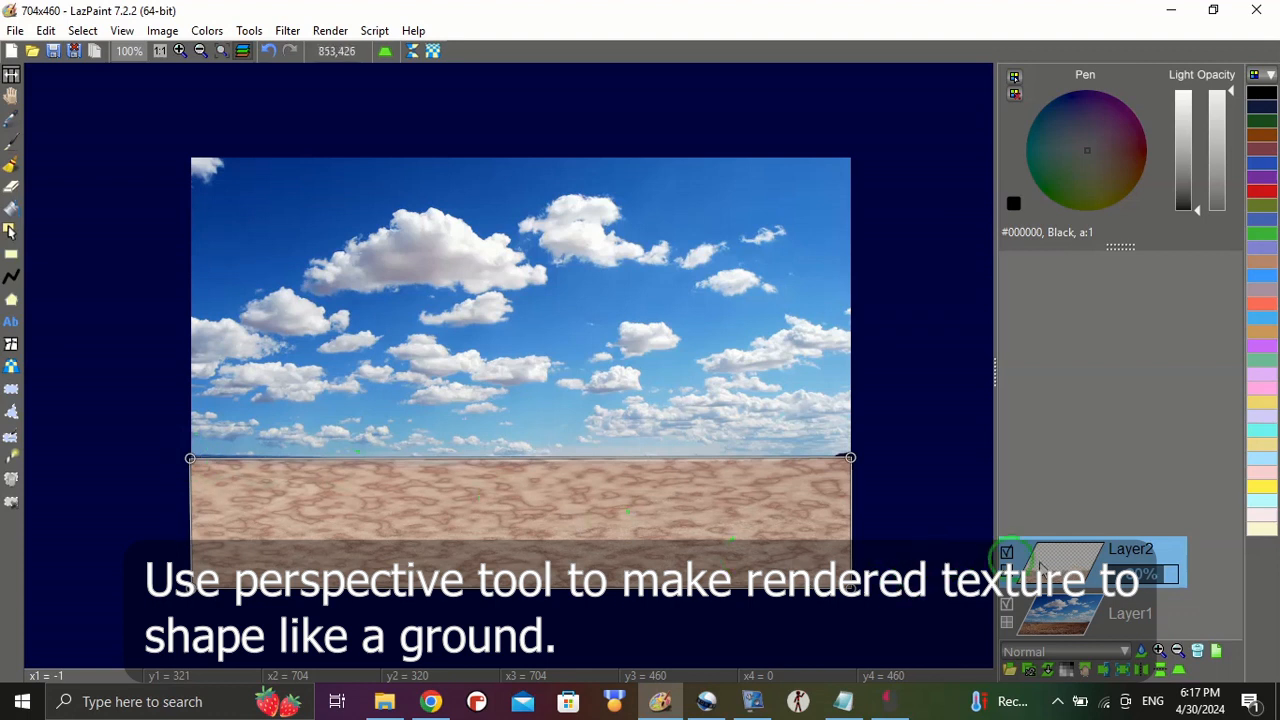
- Restore the marble layer to 100% opacity and spread its two lower corners outward past the image edges in perspective
left_click_drag(1168, 574, 1209, 576)
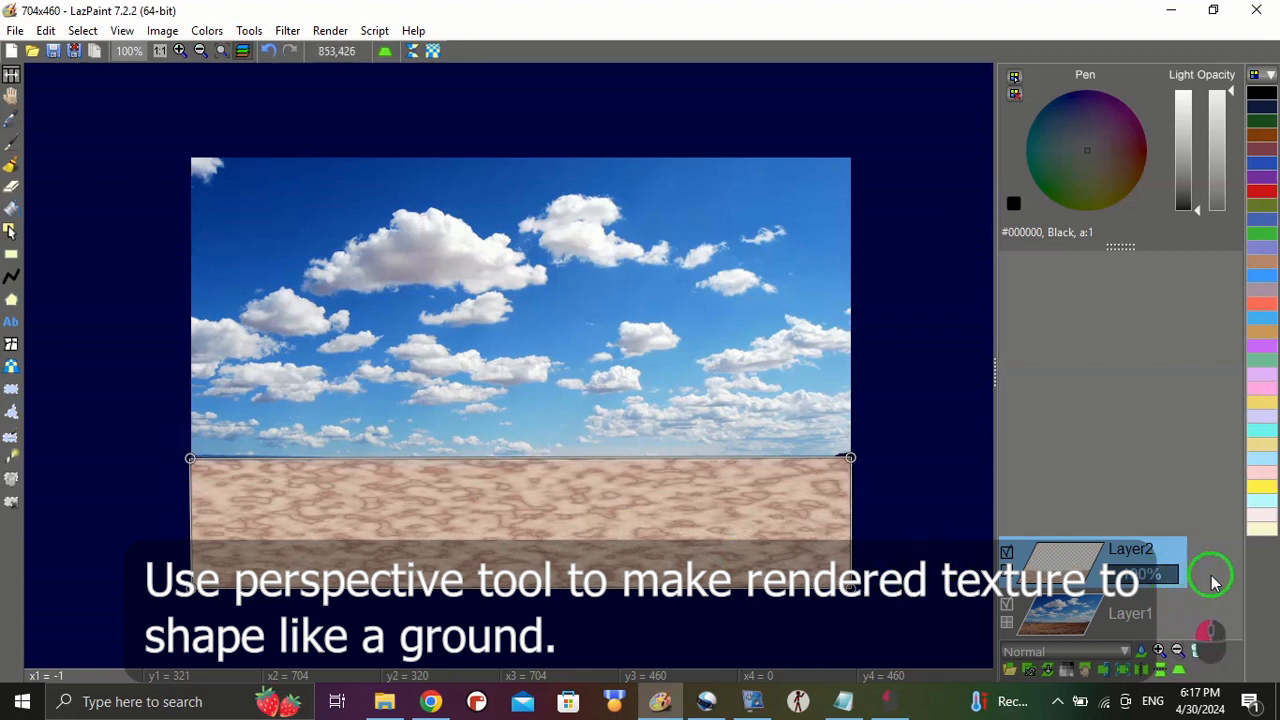
left_click(858, 578)
left_click_drag(850, 590, 877, 594)
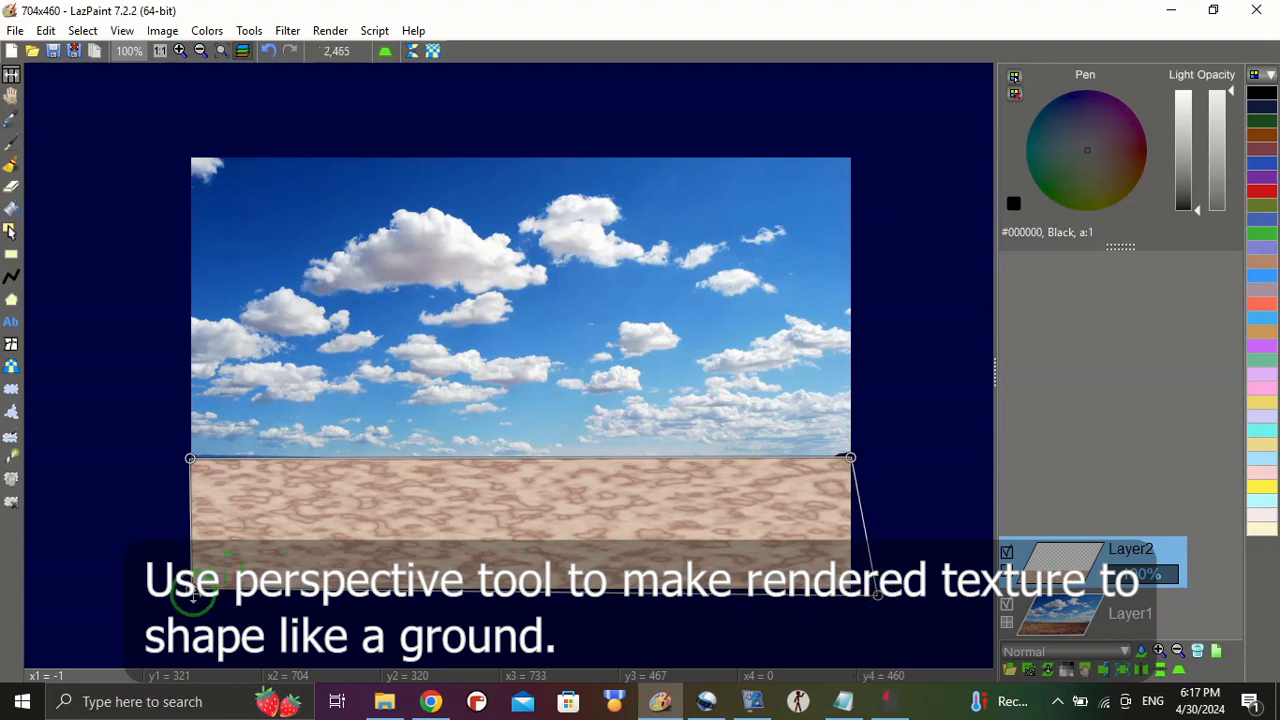
left_click_drag(187, 592, 146, 591)
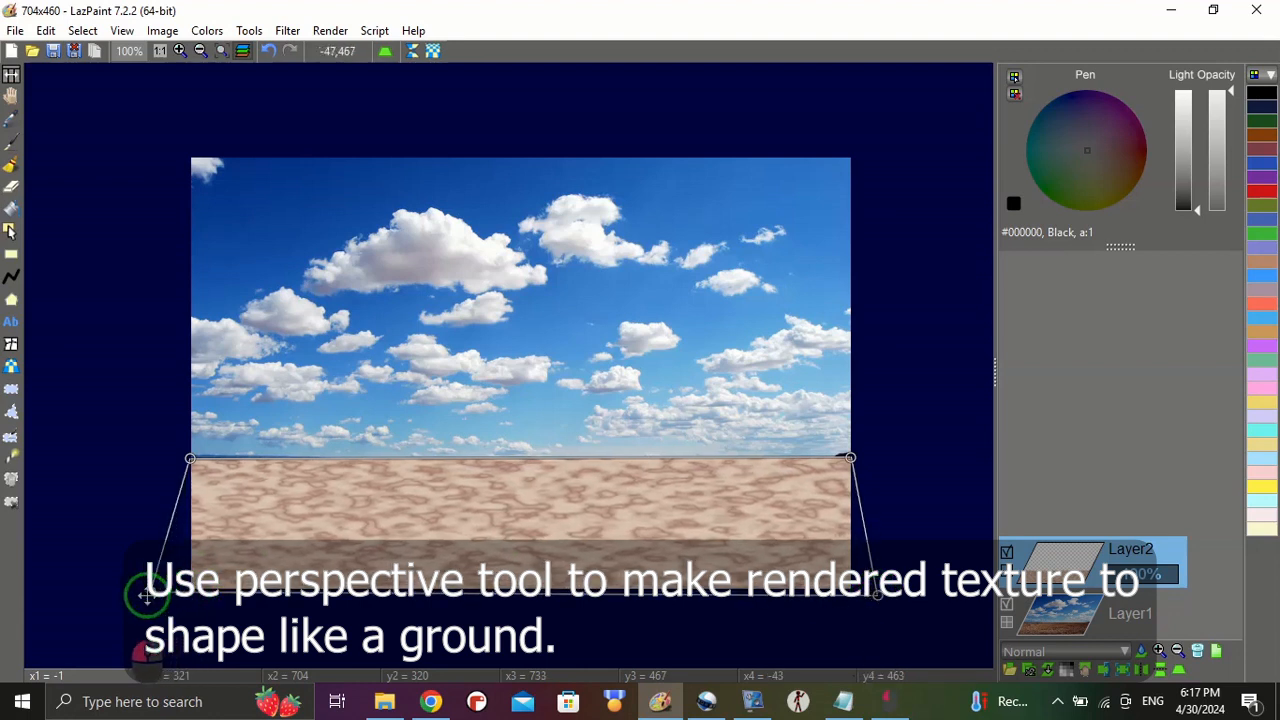
left_click(778, 597)
left_click_drag(878, 597, 903, 593)
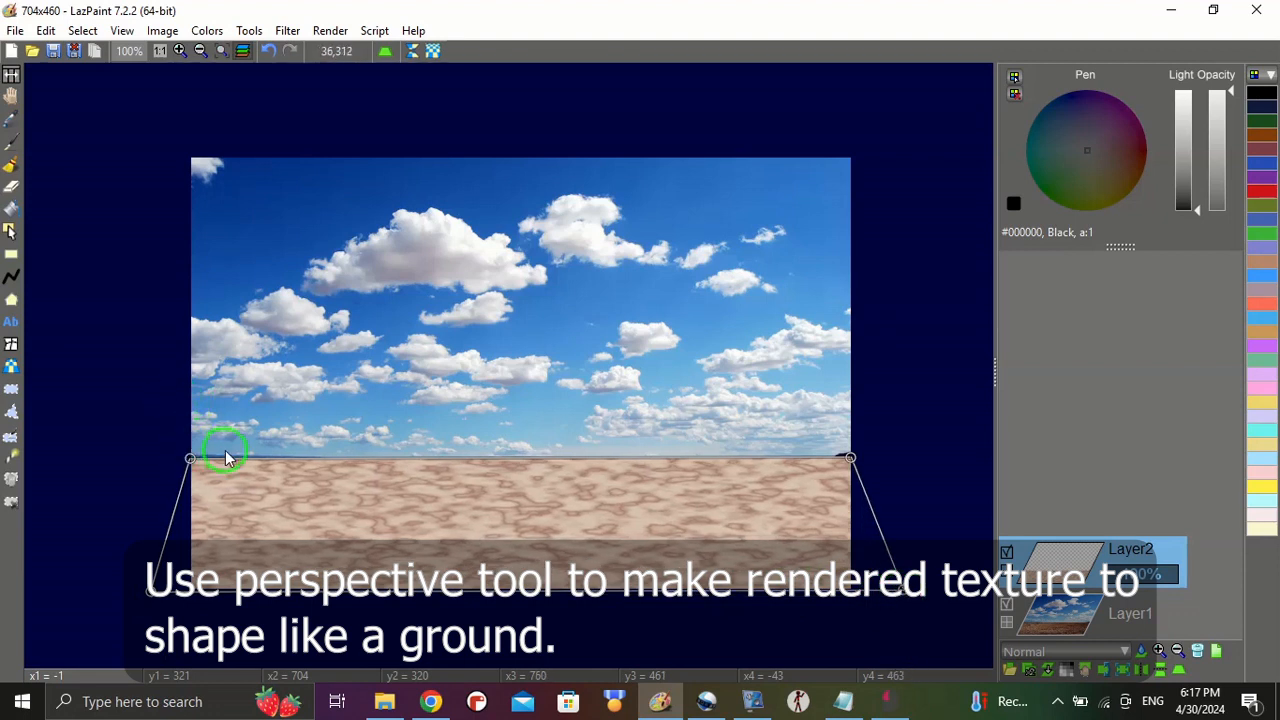
key("Return")
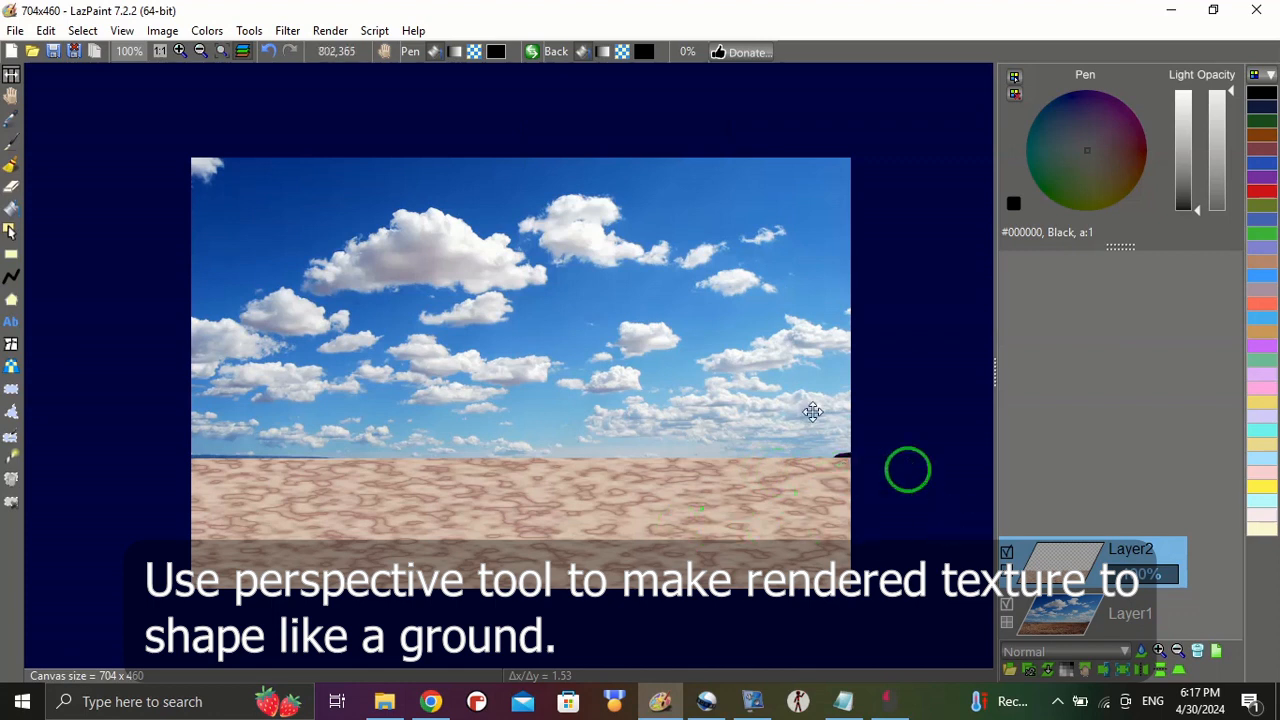
- Darken the marble ground by bending its Lightness curve below the diagonal with four added points
left_click(207, 30)
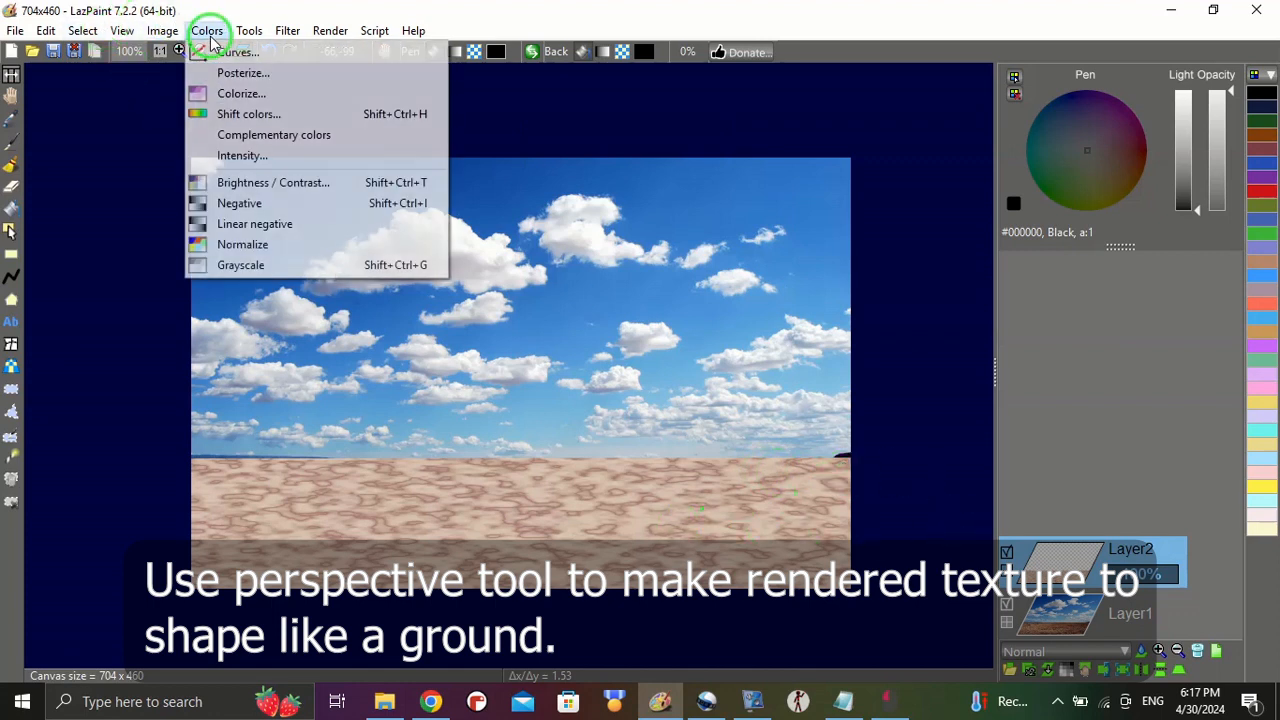
left_click(211, 48)
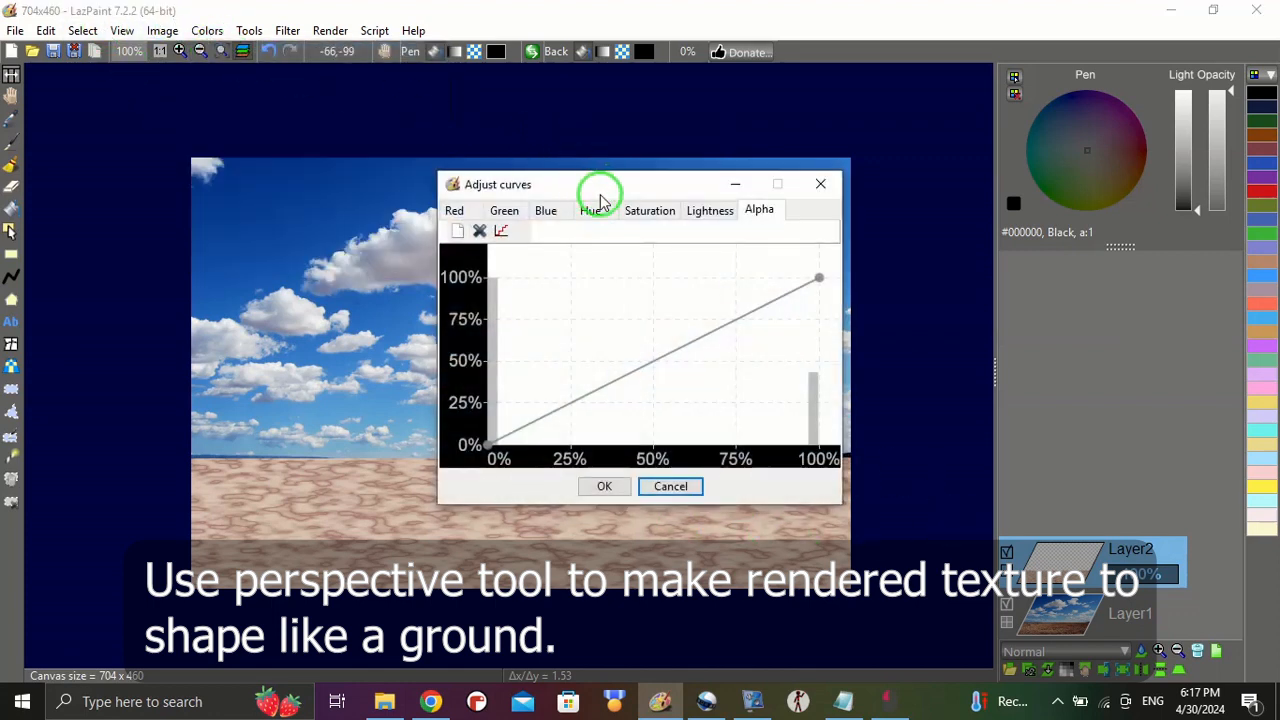
left_click(698, 212)
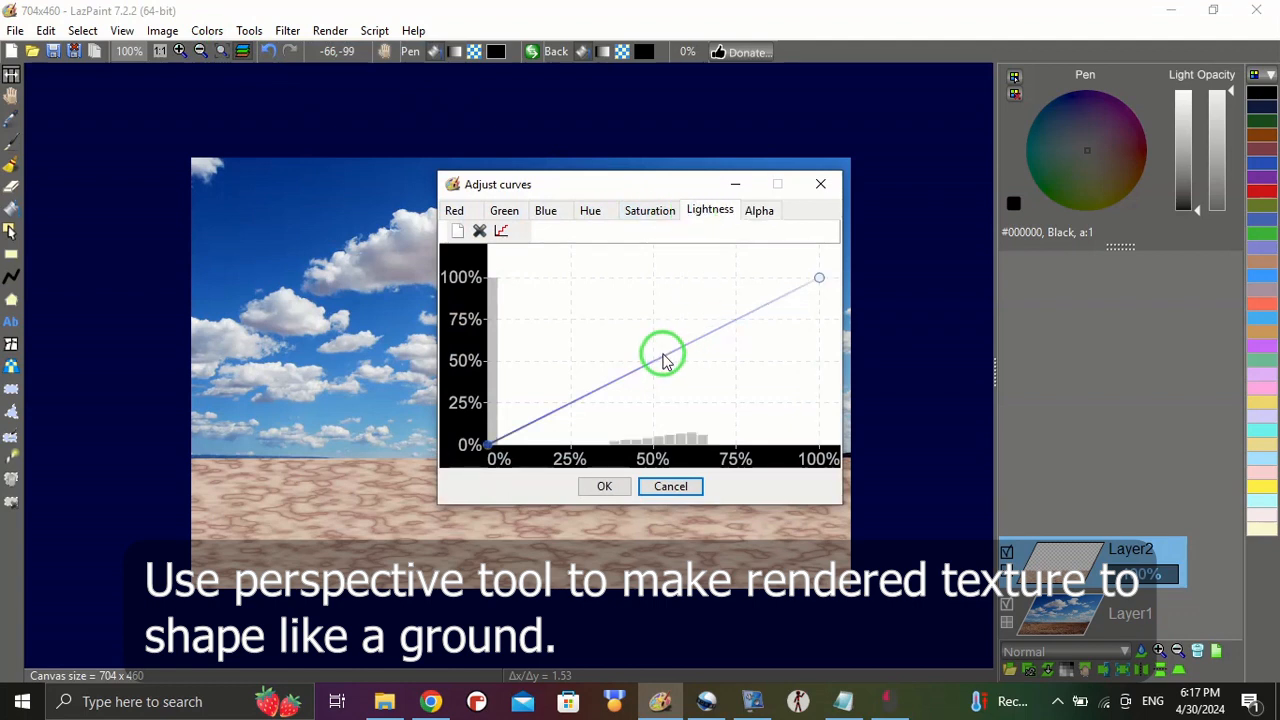
left_click_drag(667, 356, 679, 376)
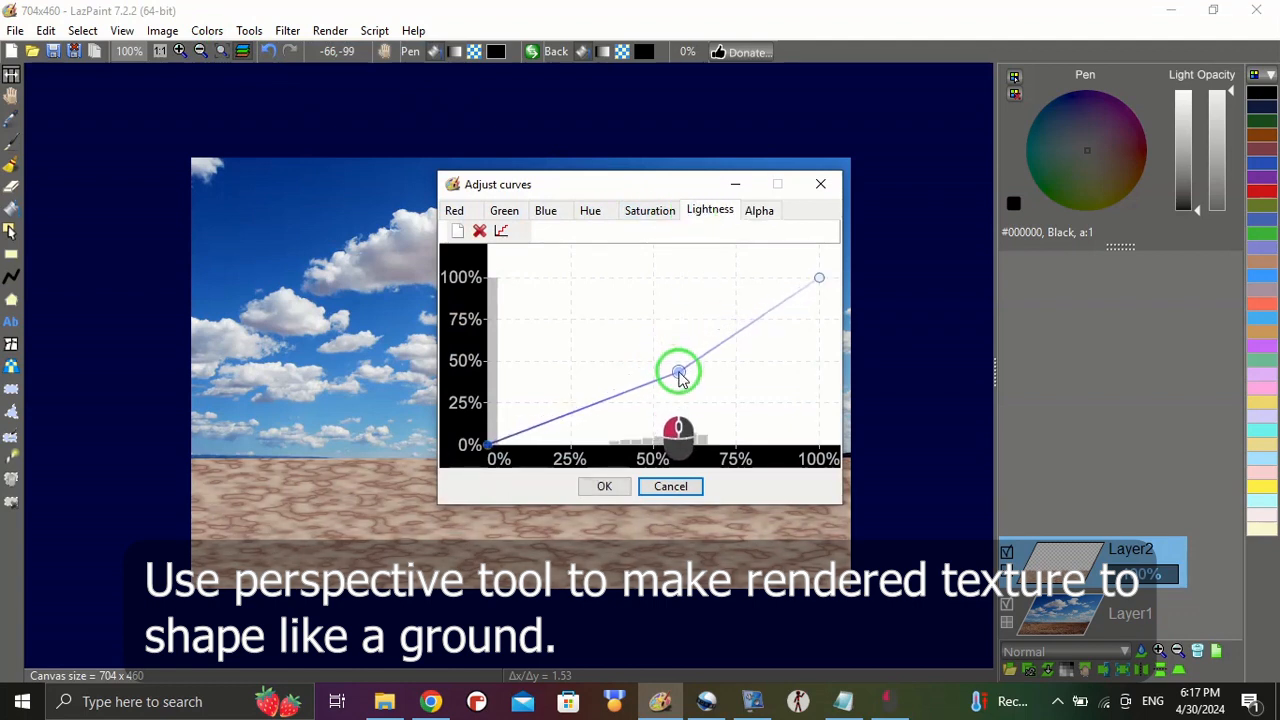
left_click(750, 334)
left_click(578, 413)
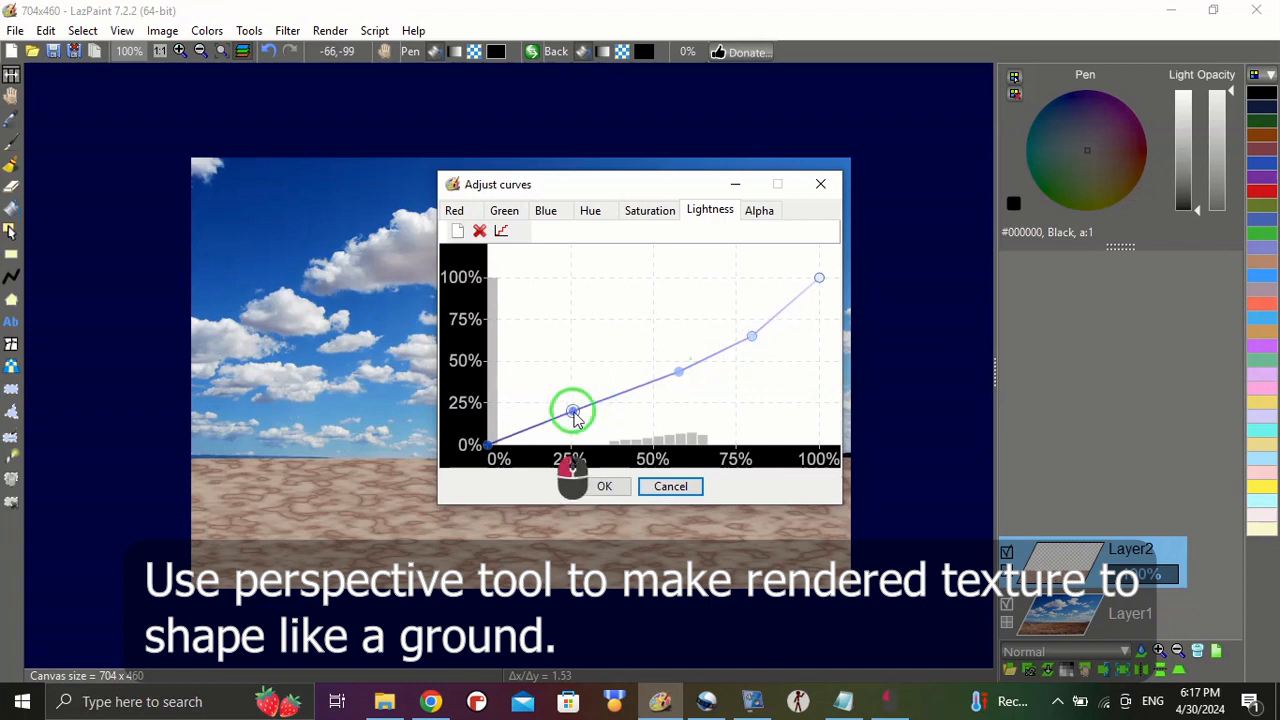
left_click(624, 400)
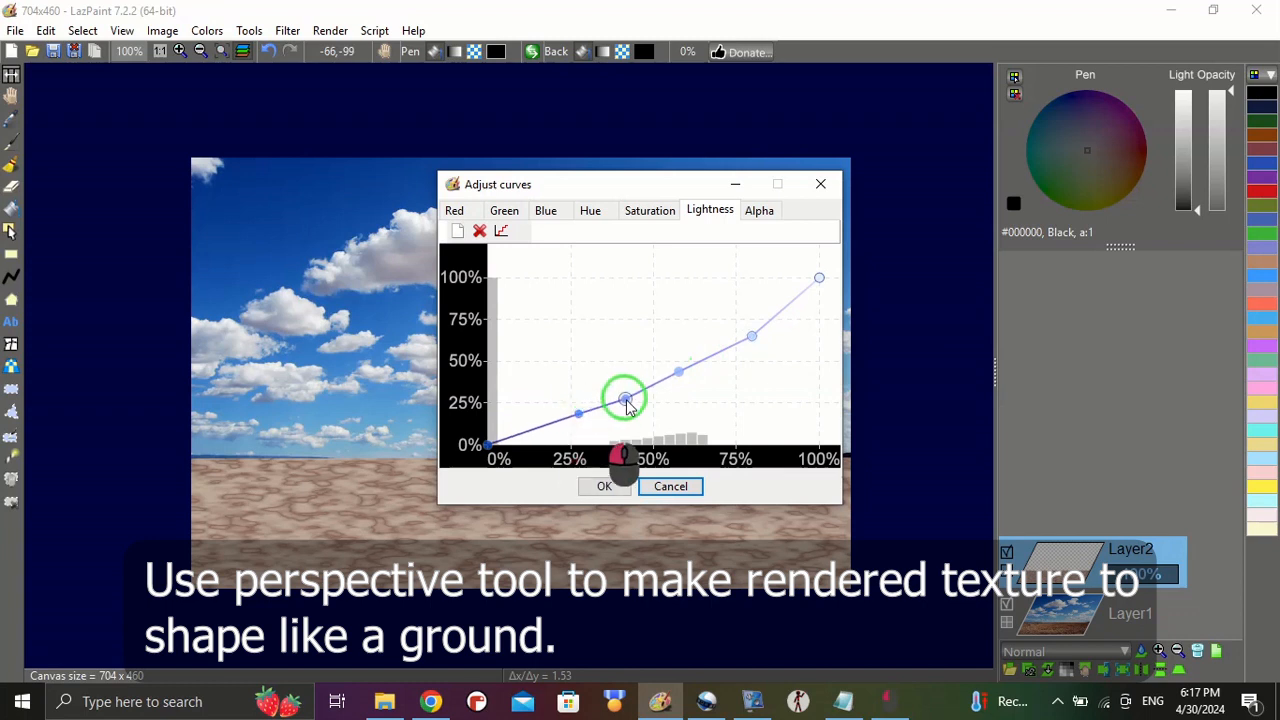
left_click(604, 486)
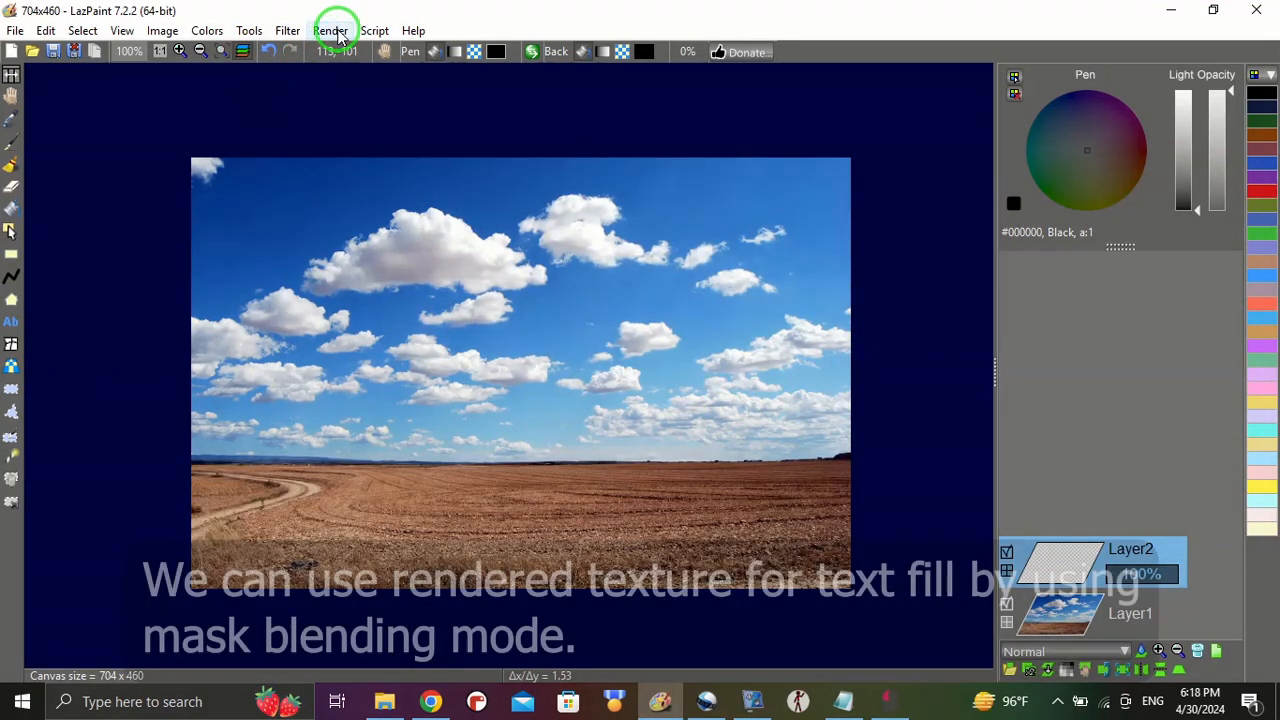
- Render Camouflage on the empty layer above the photo, then add a new layer on top and hide the camouflage
left_click(332, 31)
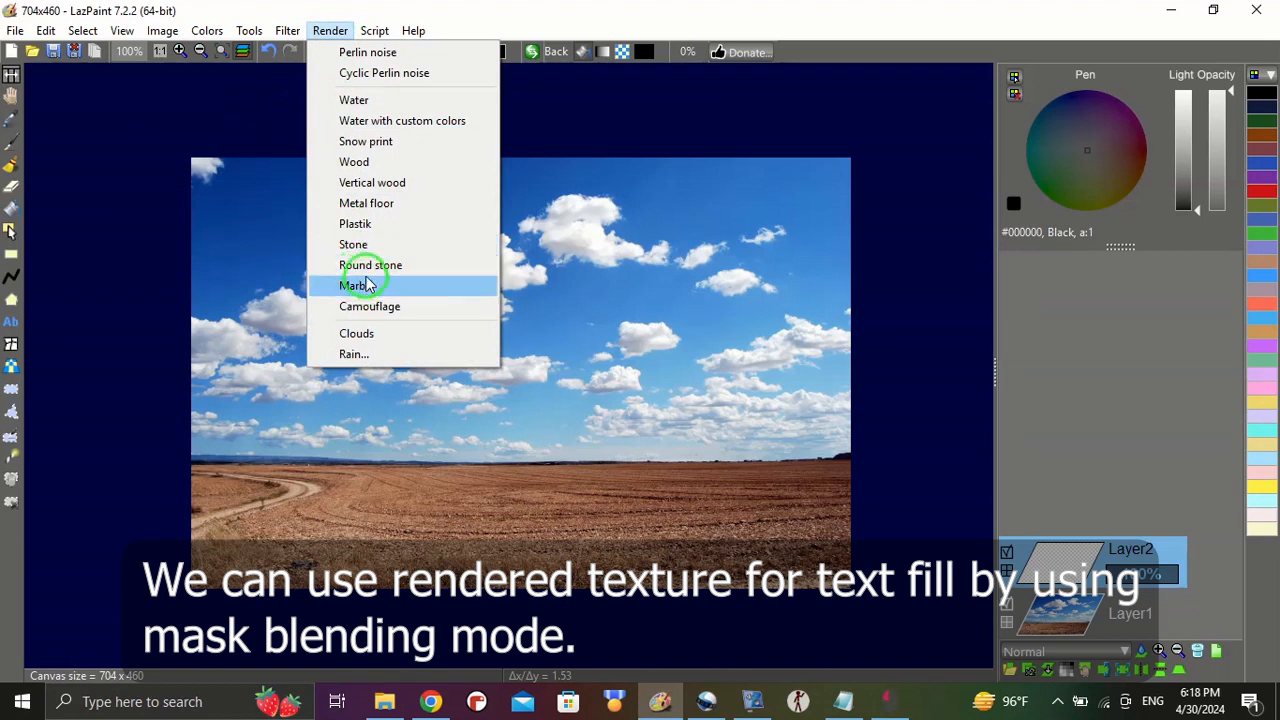
left_click(372, 312)
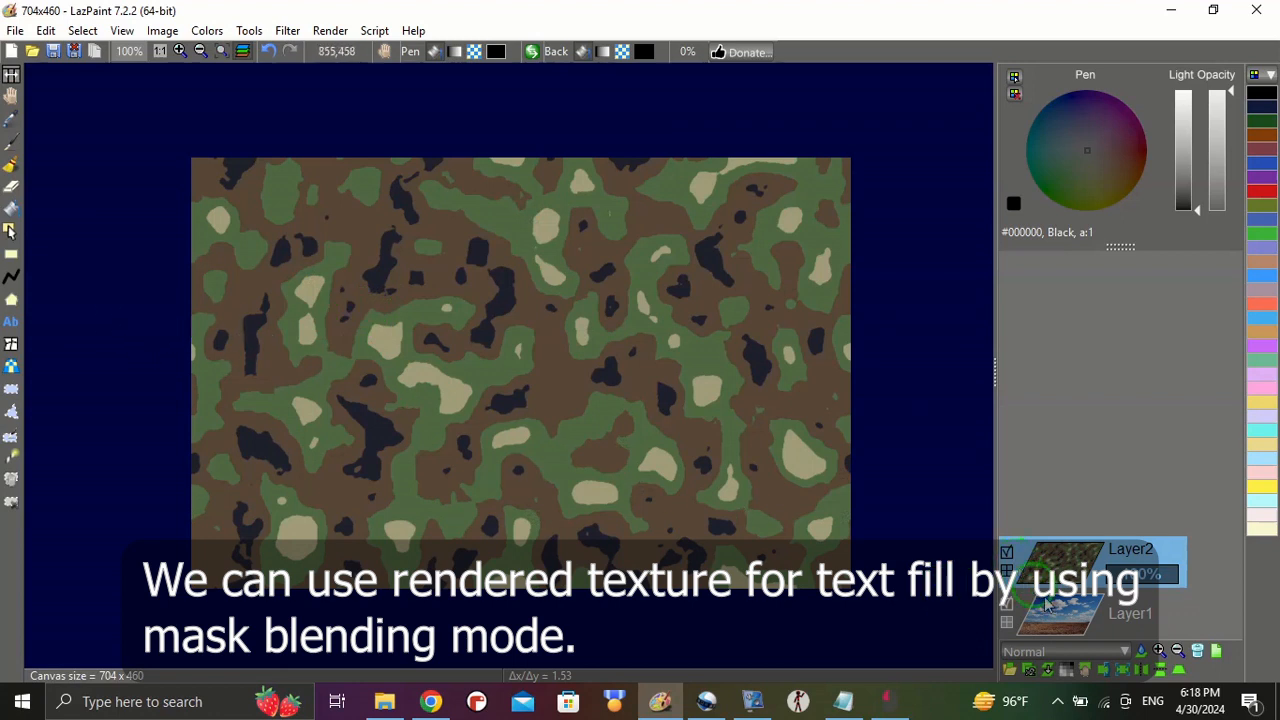
left_click(1216, 652)
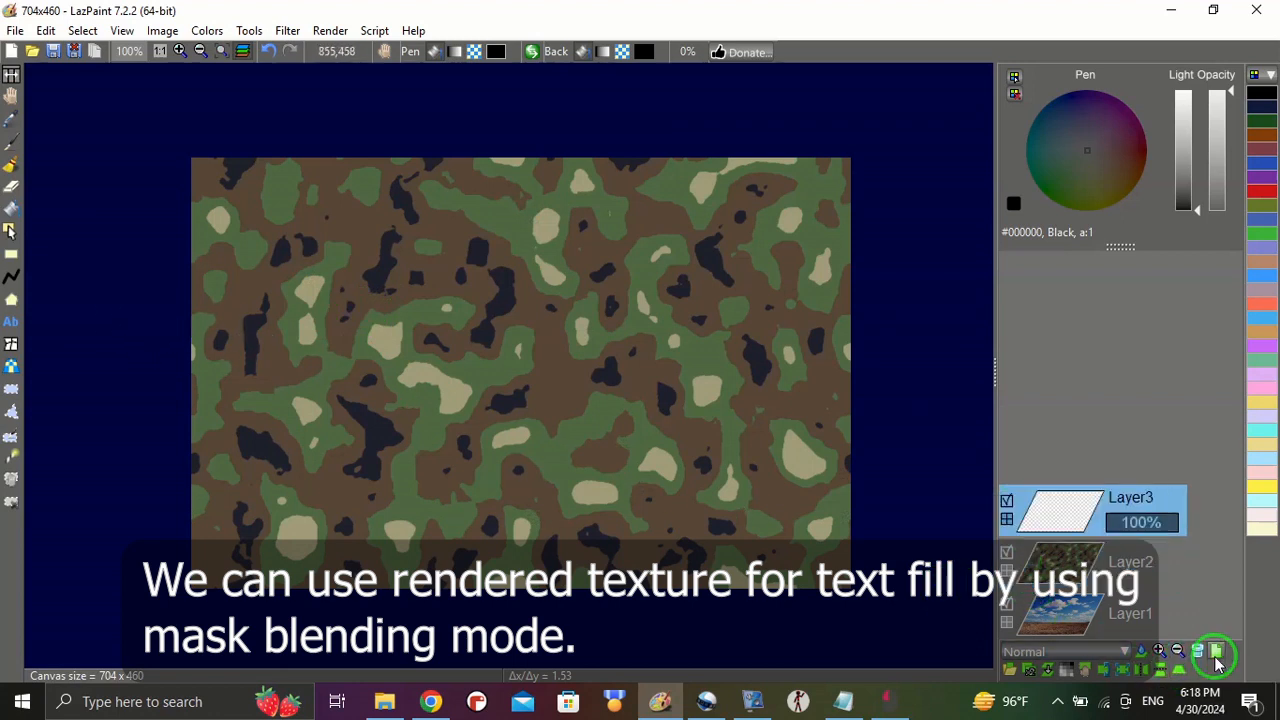
left_click(1007, 556)
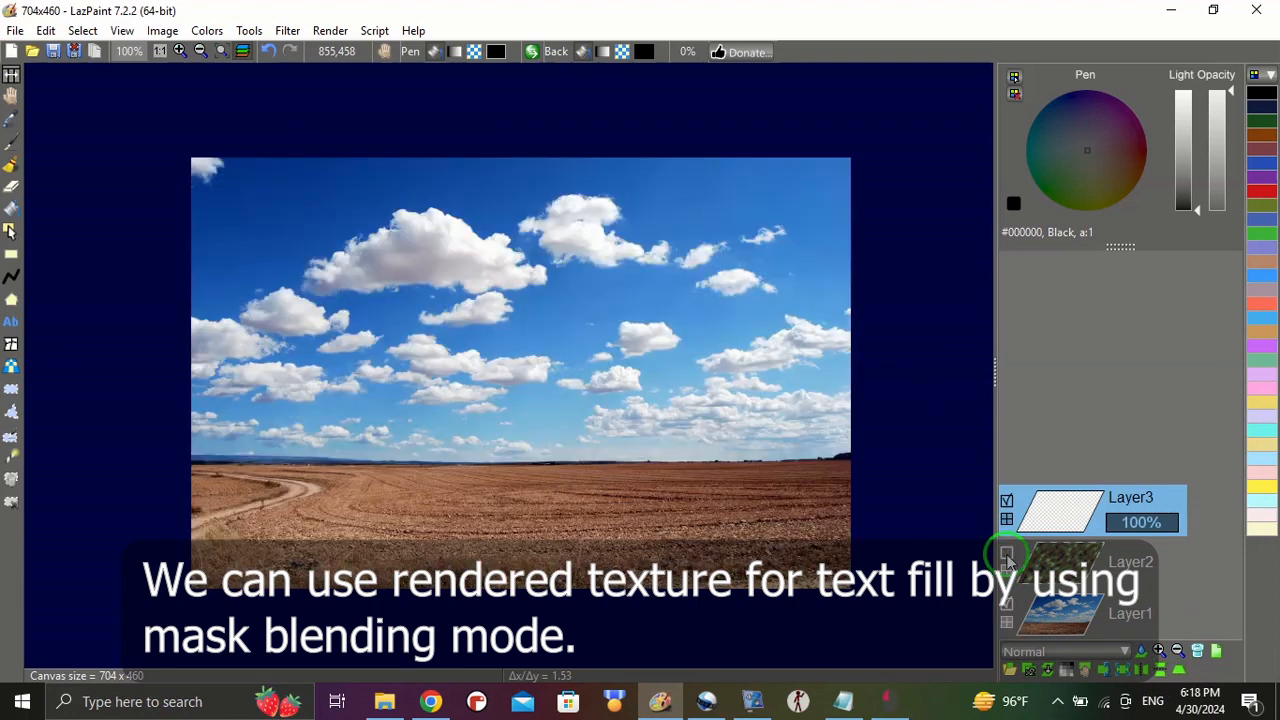
- Set the pen colour to white and add the text "Hello" in a box about 300 x 54 px over the lower sky
left_click(11, 322)
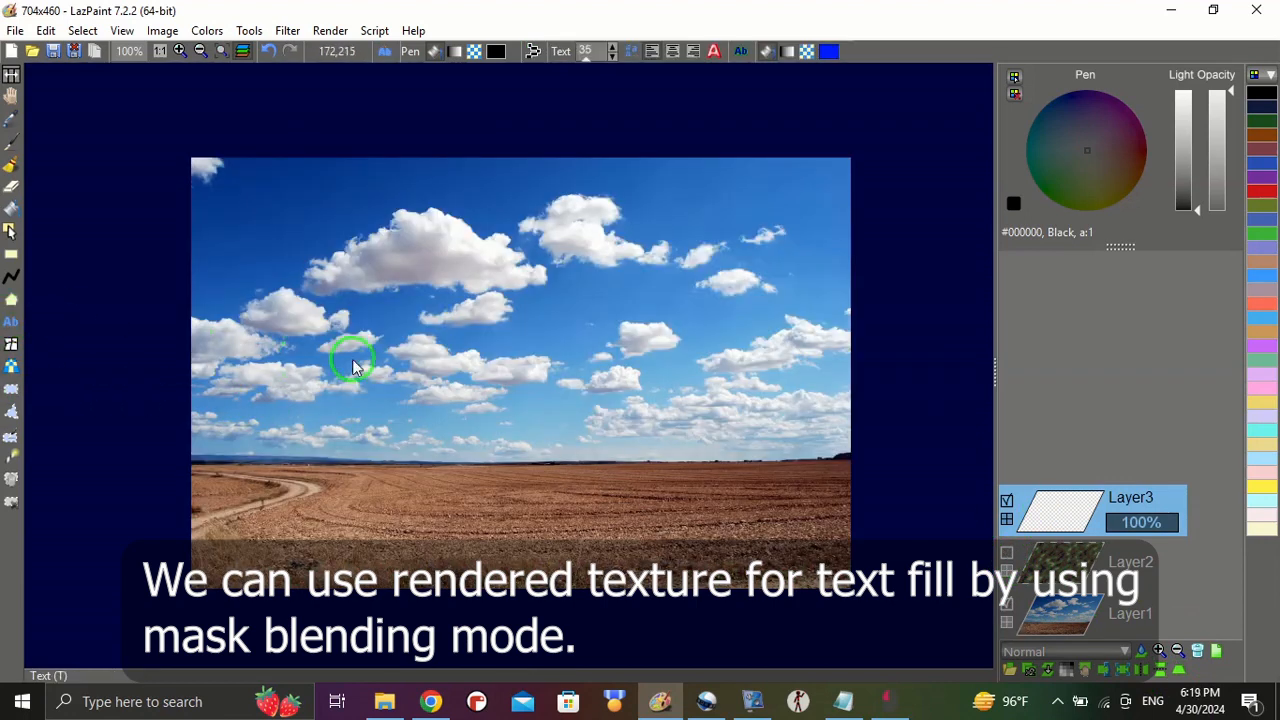
left_click(494, 51)
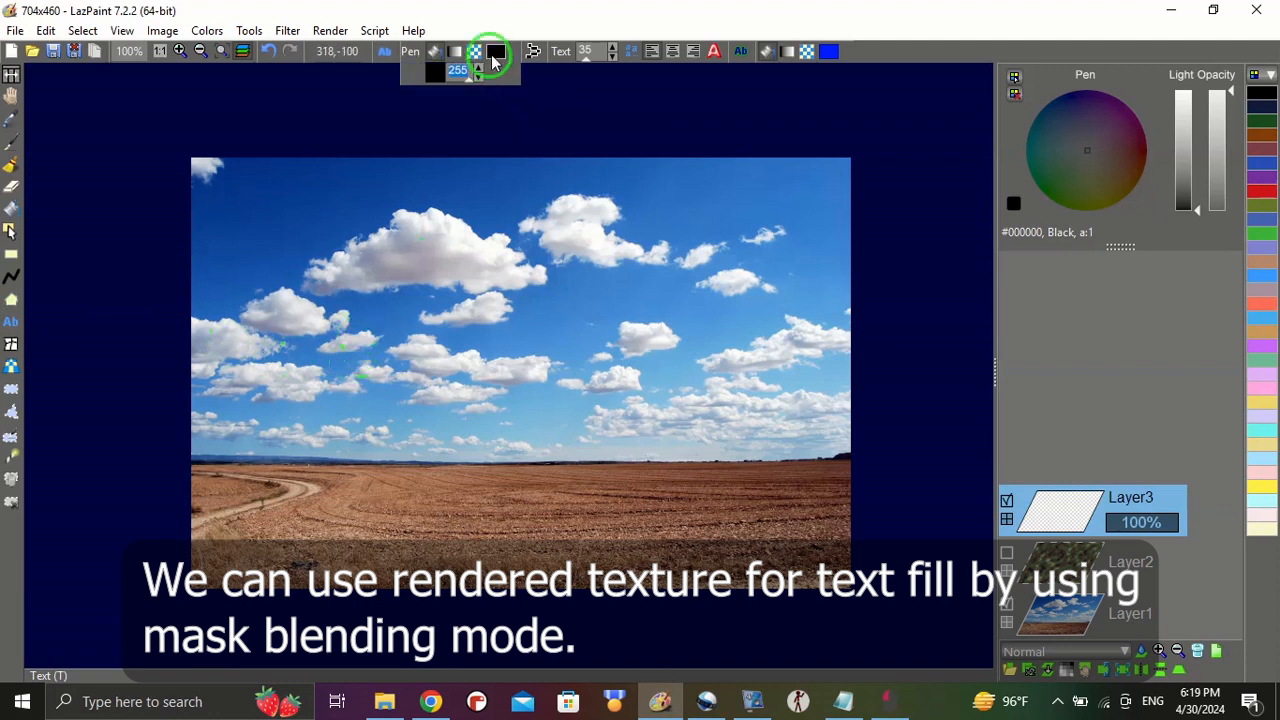
left_click(1186, 169)
left_click_drag(1190, 167, 1188, 68)
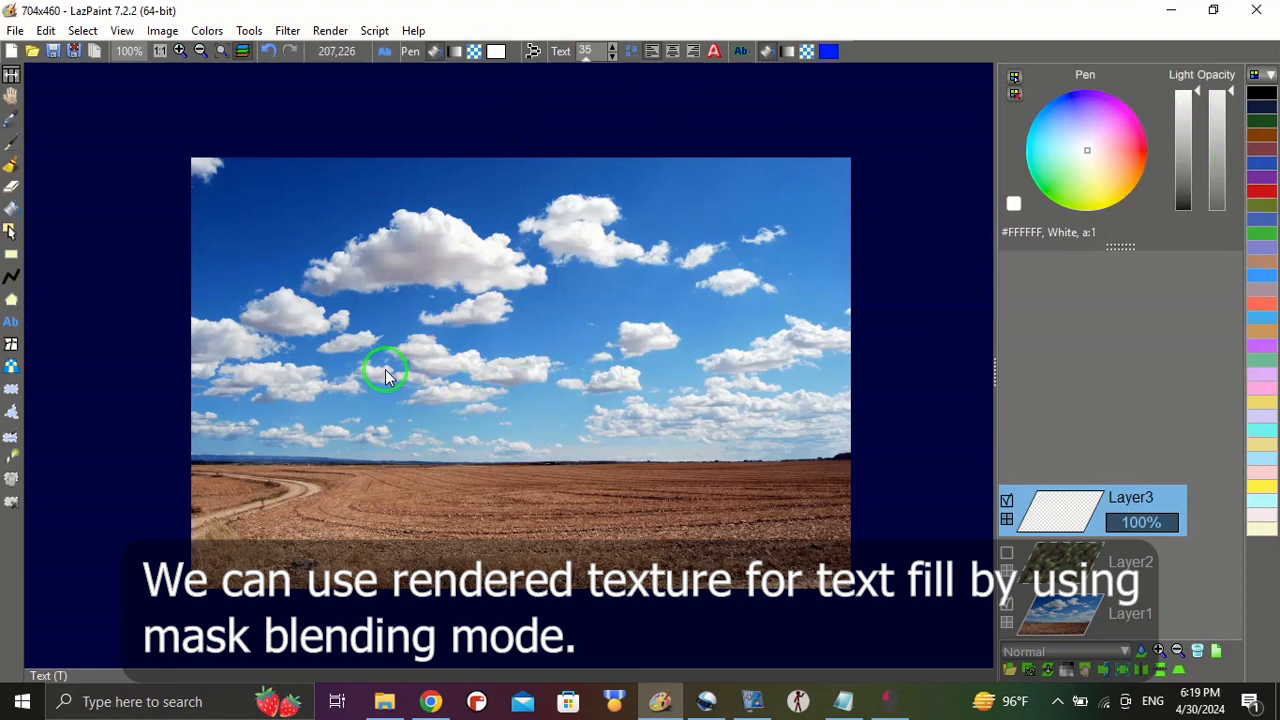
left_click_drag(371, 370, 654, 377)
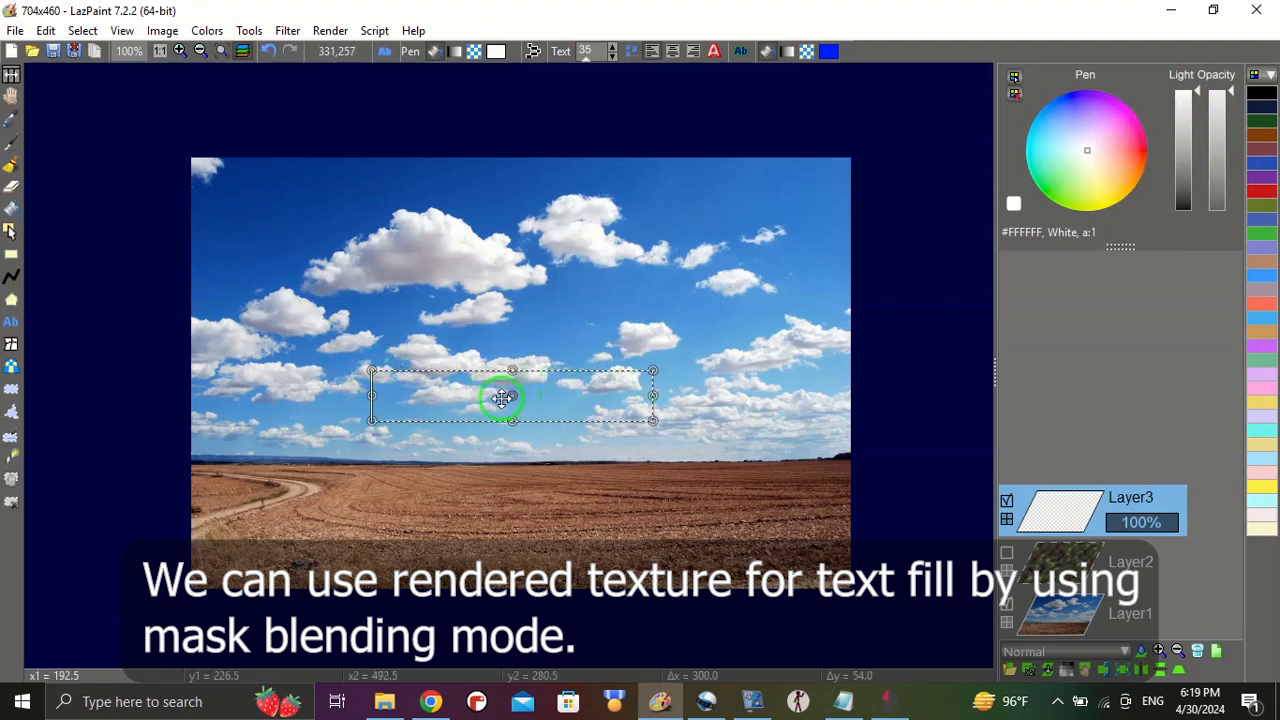
type("Hello")
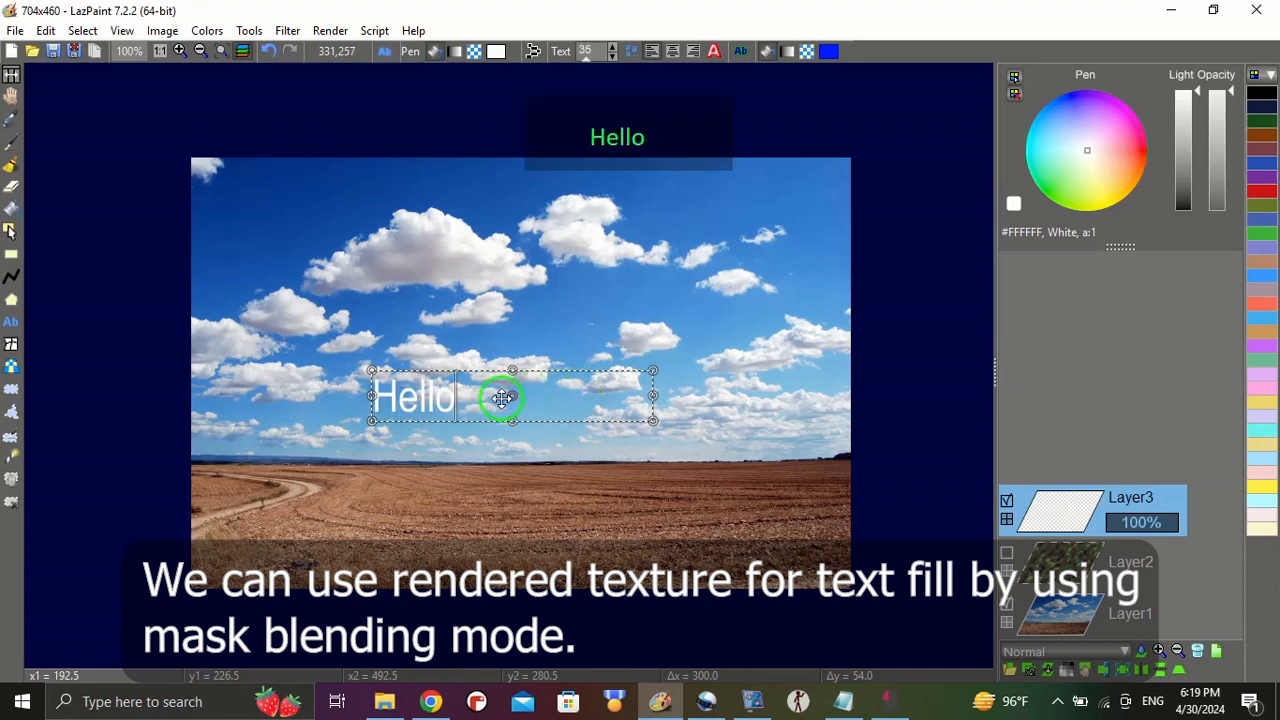
- Centre the Hello text at size 110 and enlarge its box to about 419 x 187 px, moved to the image centre
left_click(670, 51)
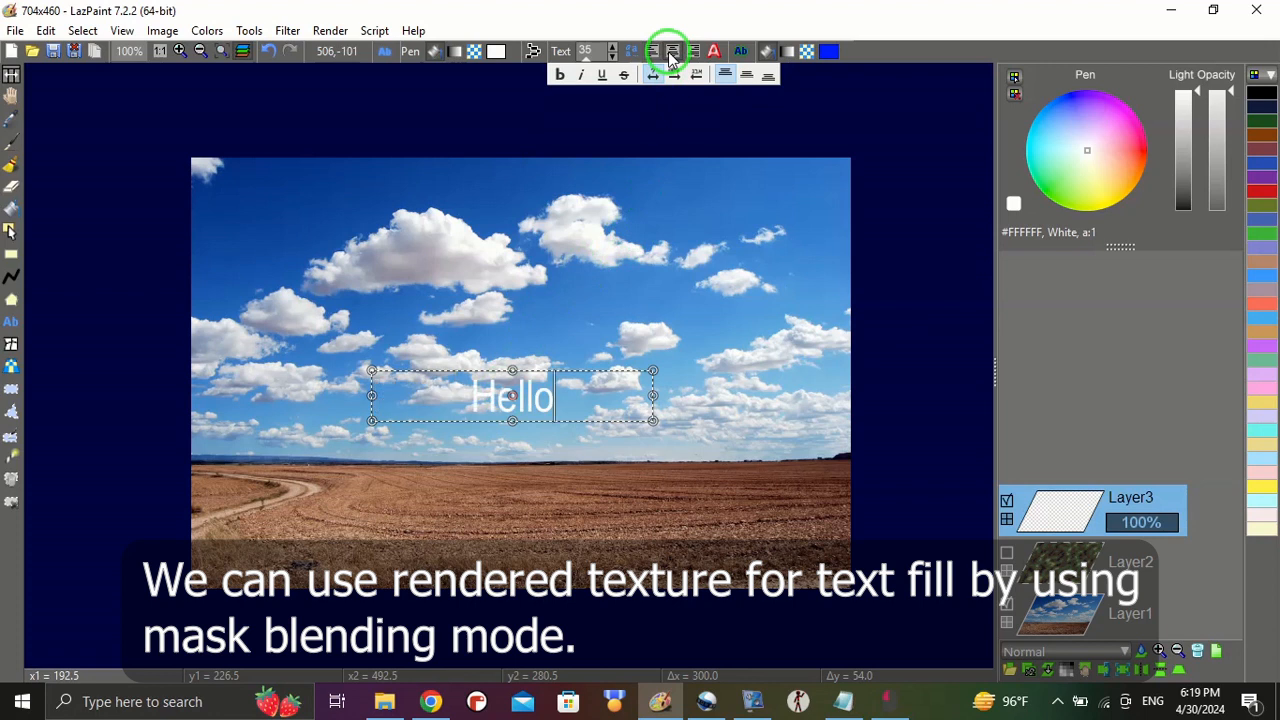
left_click(613, 47)
left_click_drag(614, 52, 614, 52)
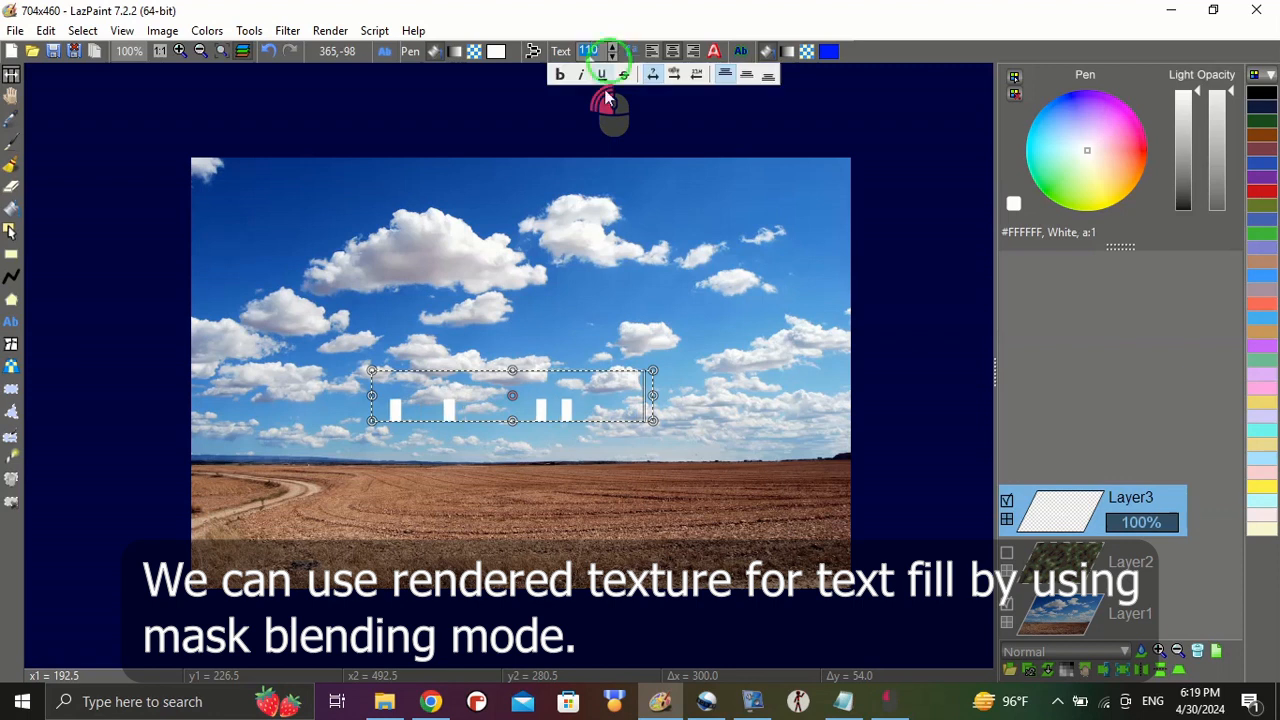
left_click_drag(656, 418, 764, 545)
left_click_drag(567, 458, 522, 415)
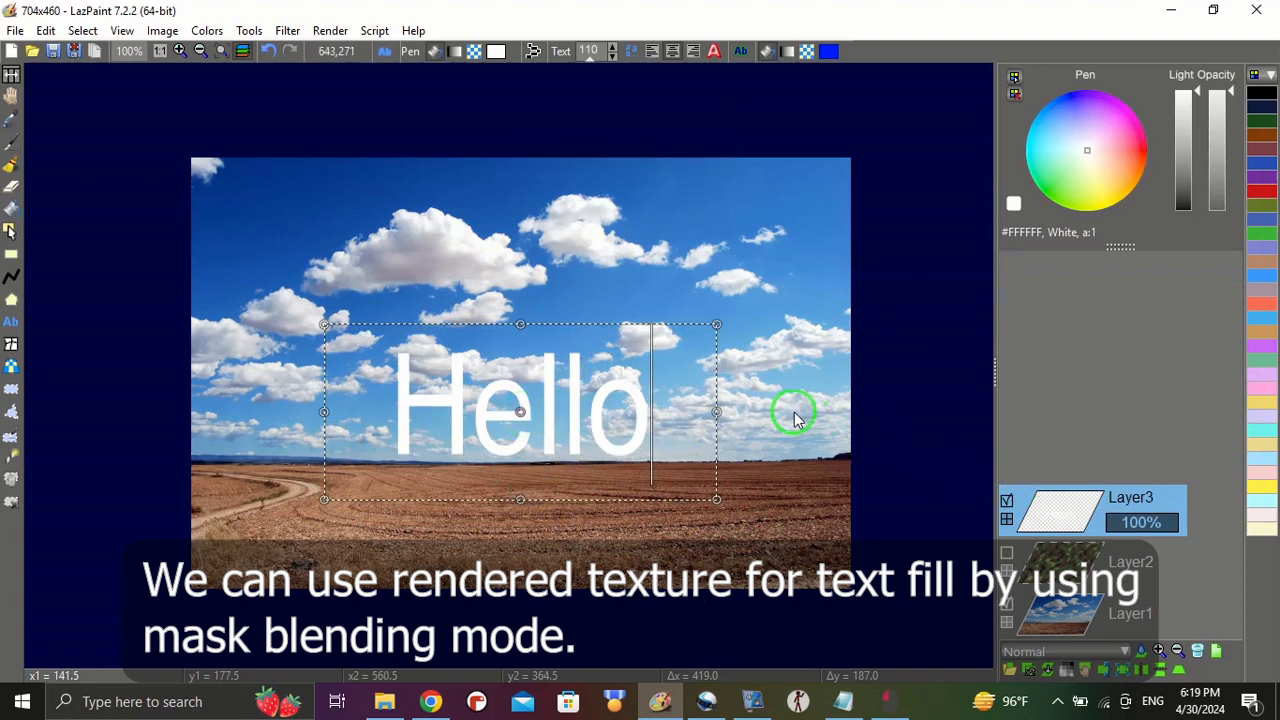
- Show the camouflage layer again and convert the Hello text layer to a raster layer
left_click(1059, 560)
left_click(1007, 556)
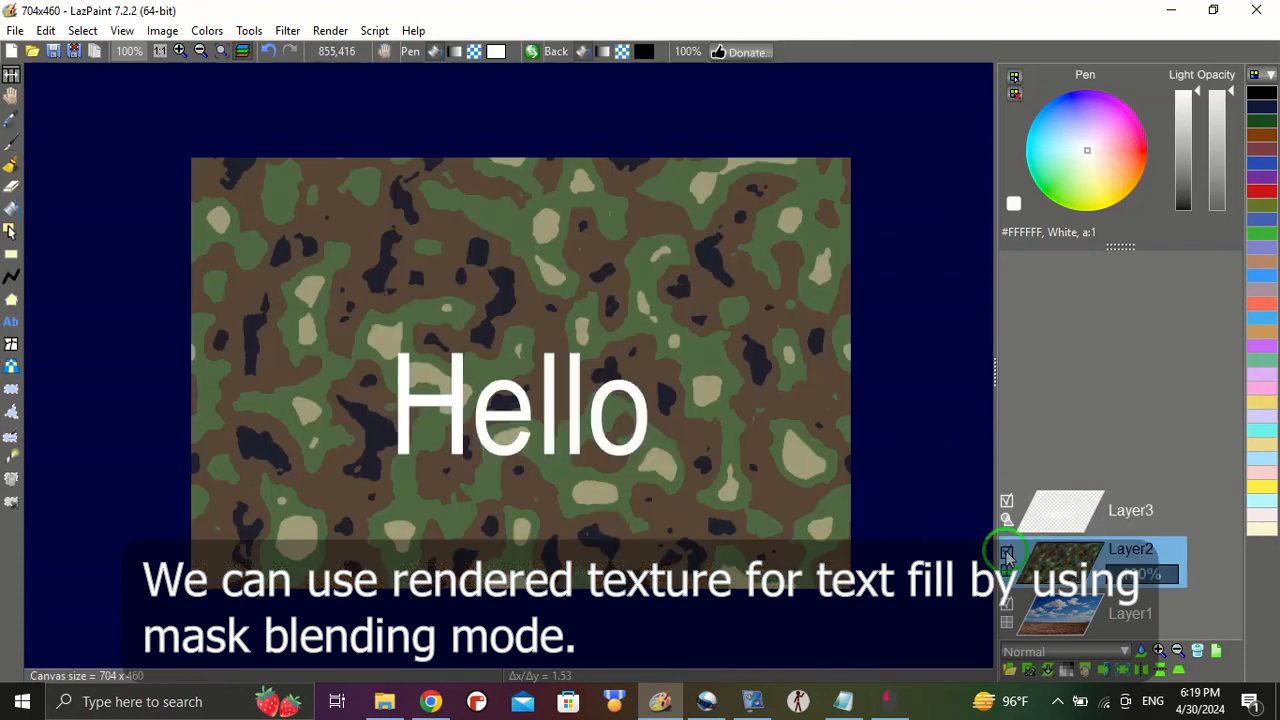
left_click(1062, 518)
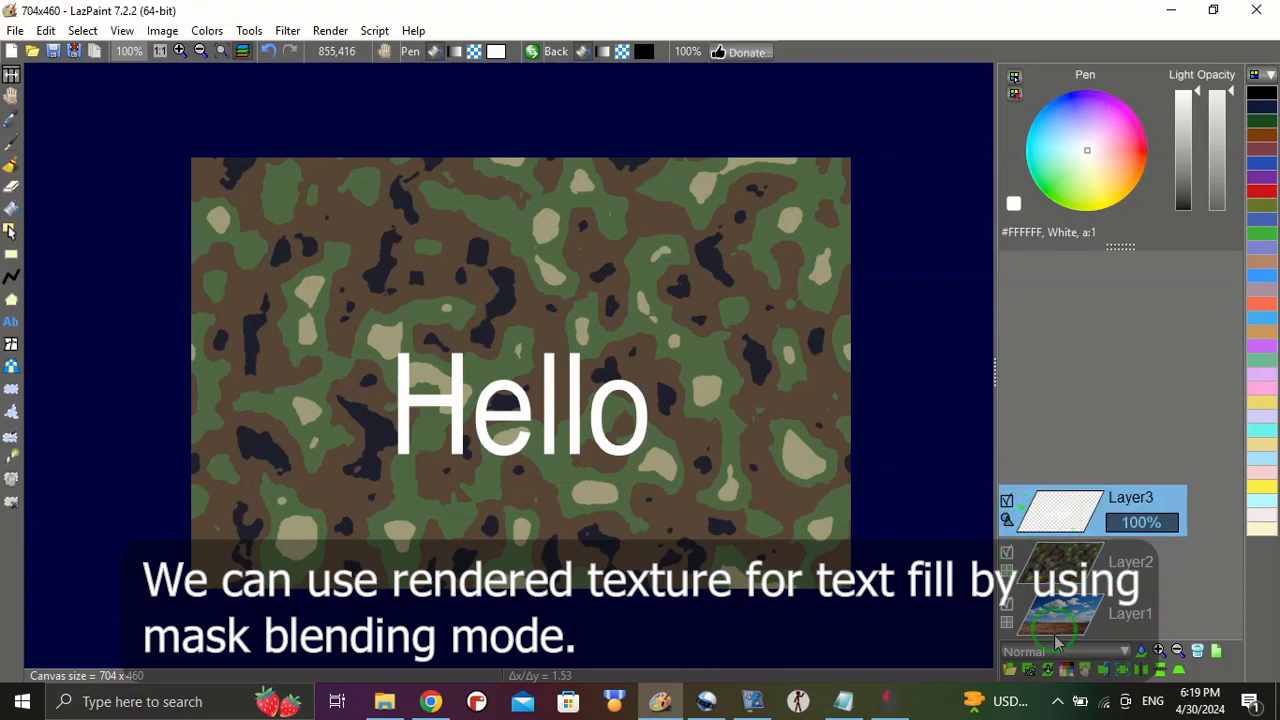
left_click(1068, 672)
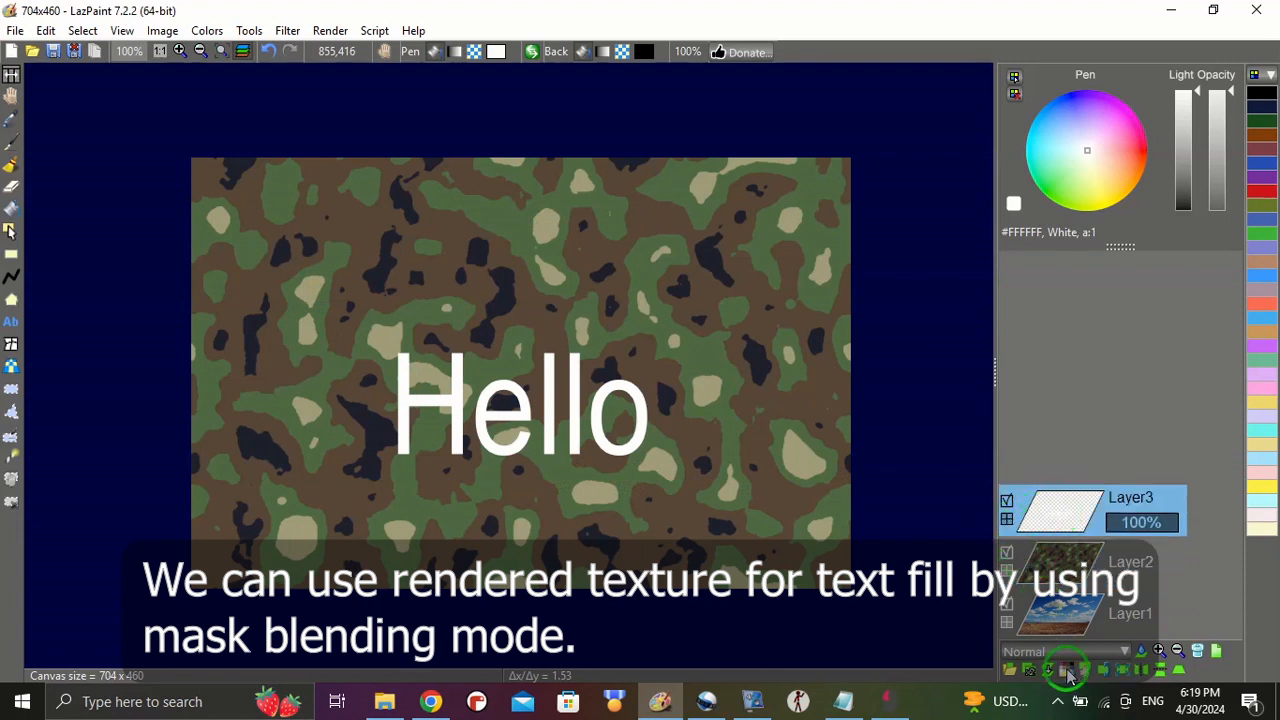
left_click(1142, 652)
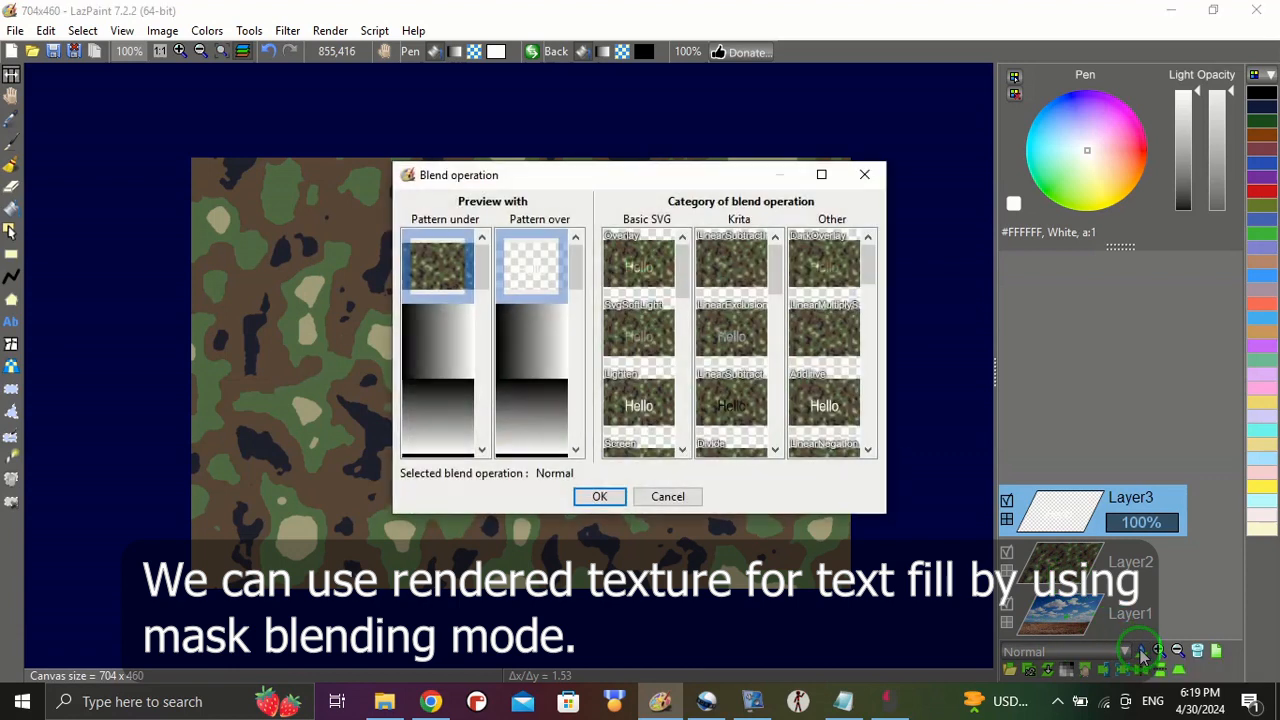
left_click(821, 176)
left_click_drag(1262, 129, 1275, 584)
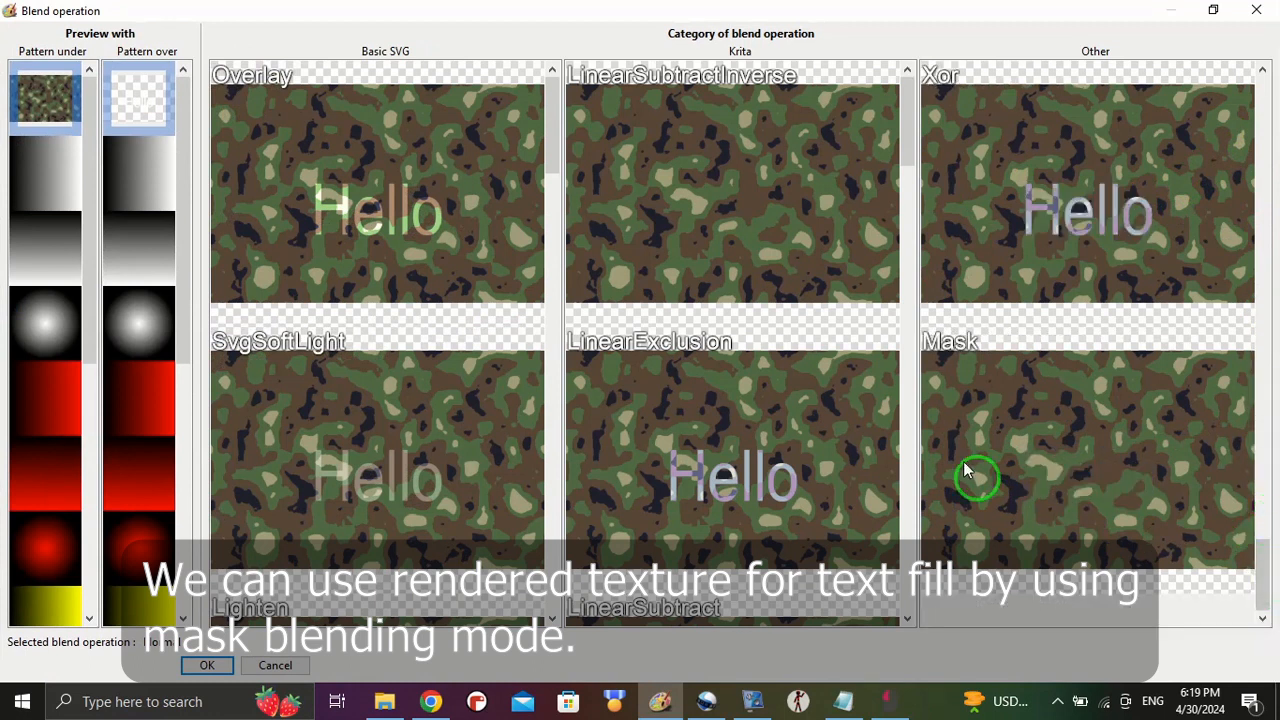
left_click(276, 666)
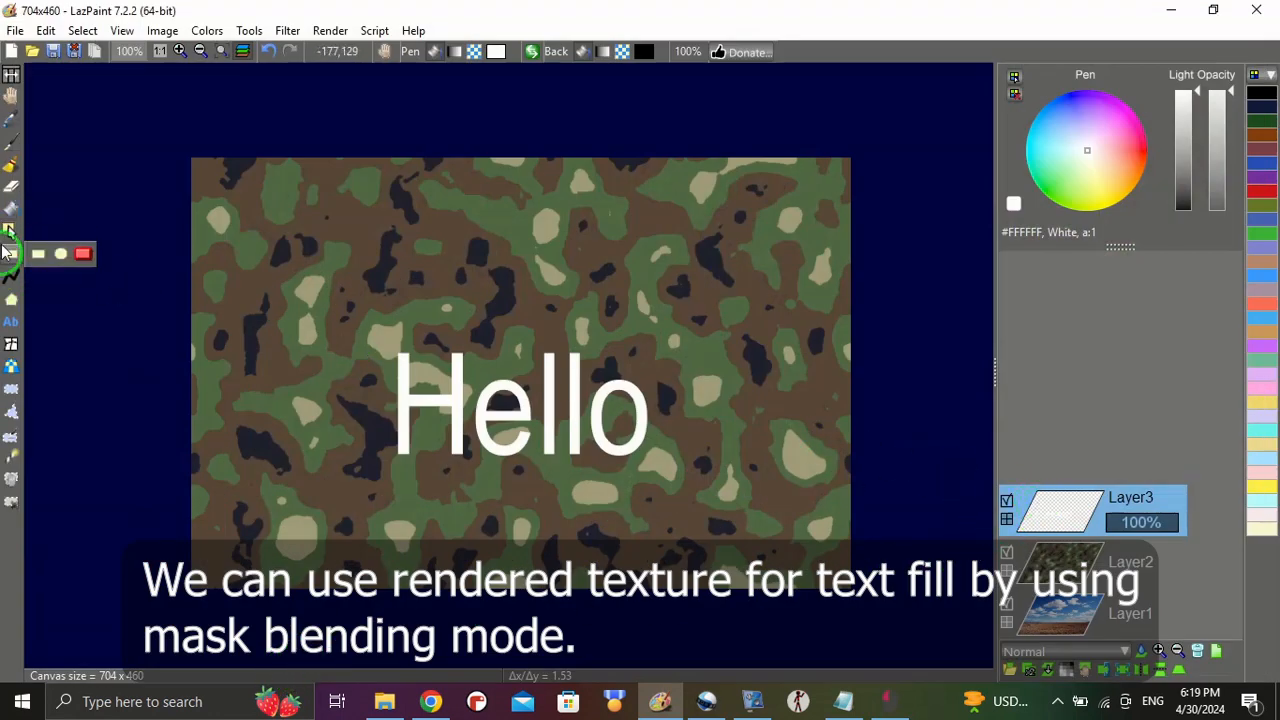
- Flood-fill the transparent area around the Hello text and inside the letter o with black
left_click(35, 206)
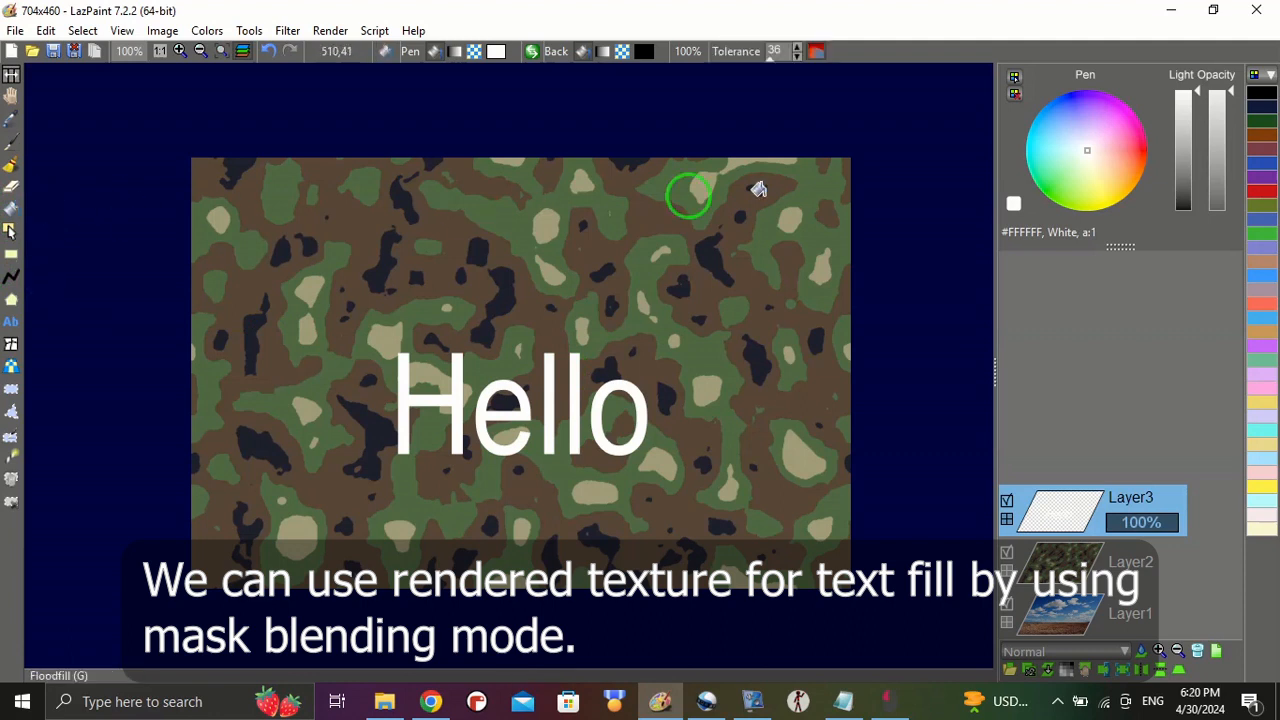
left_click(491, 56)
left_click_drag(1182, 124, 1195, 318)
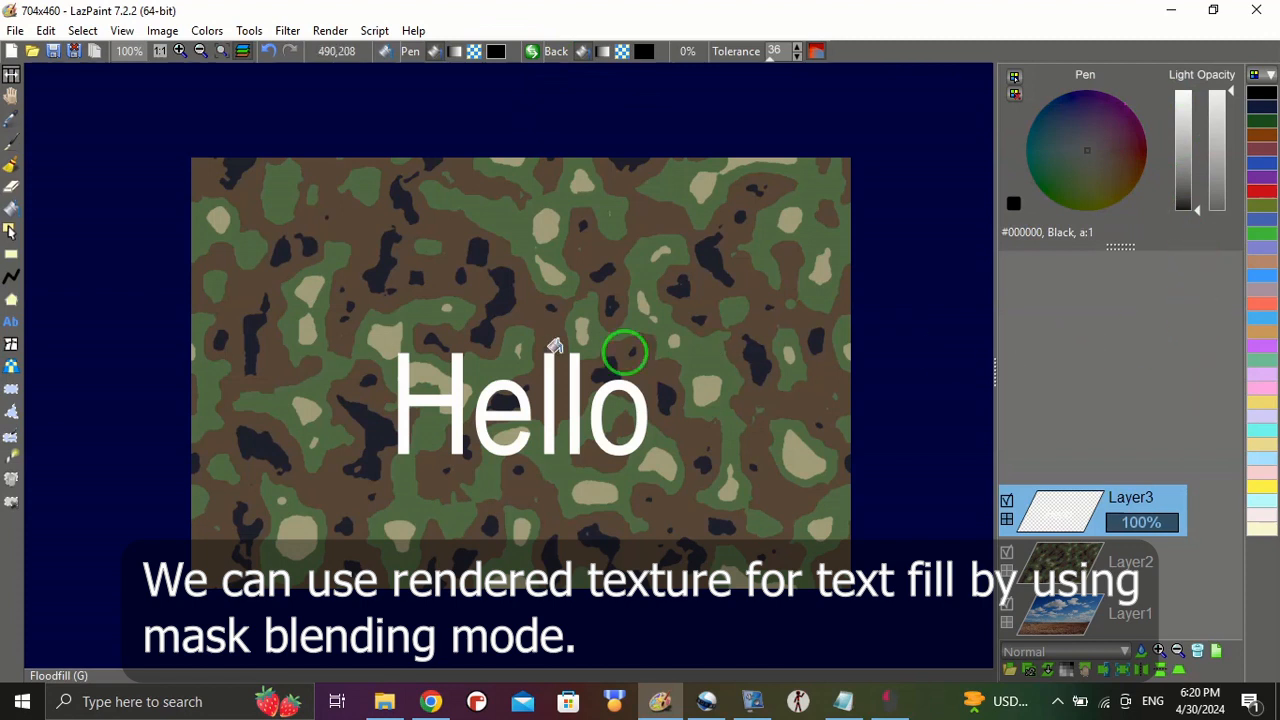
left_click(292, 308)
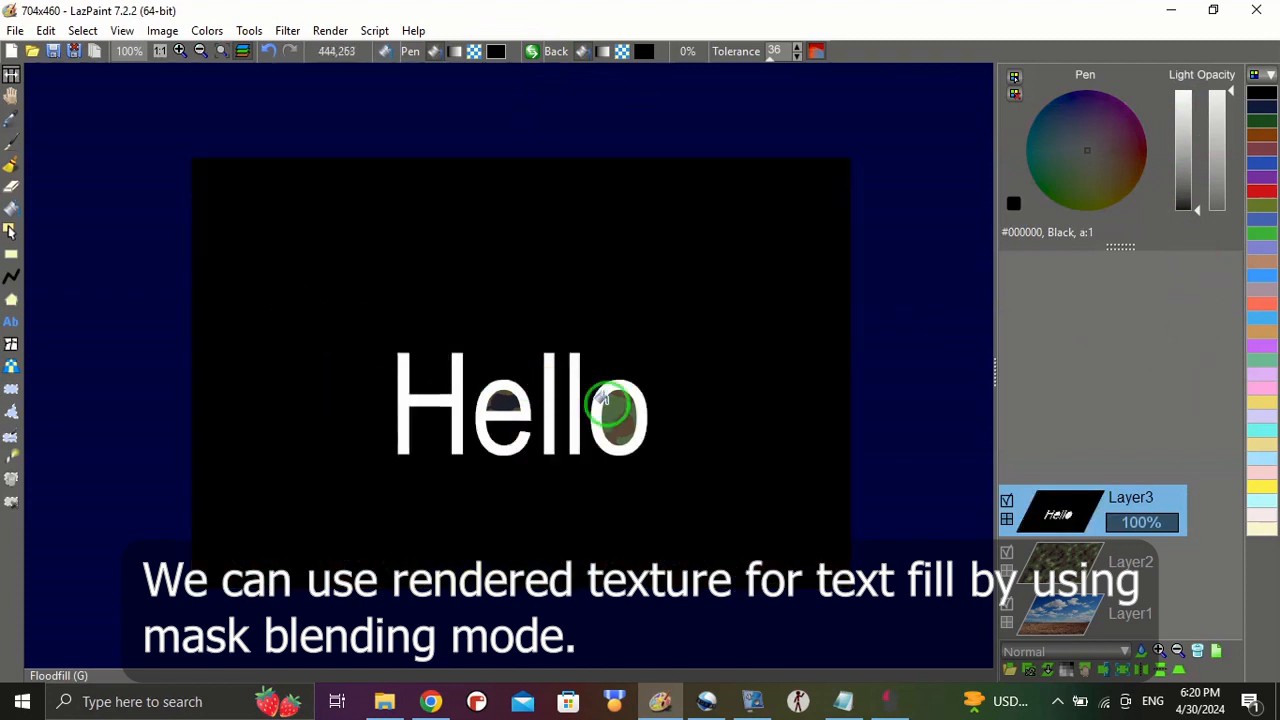
left_click(612, 415)
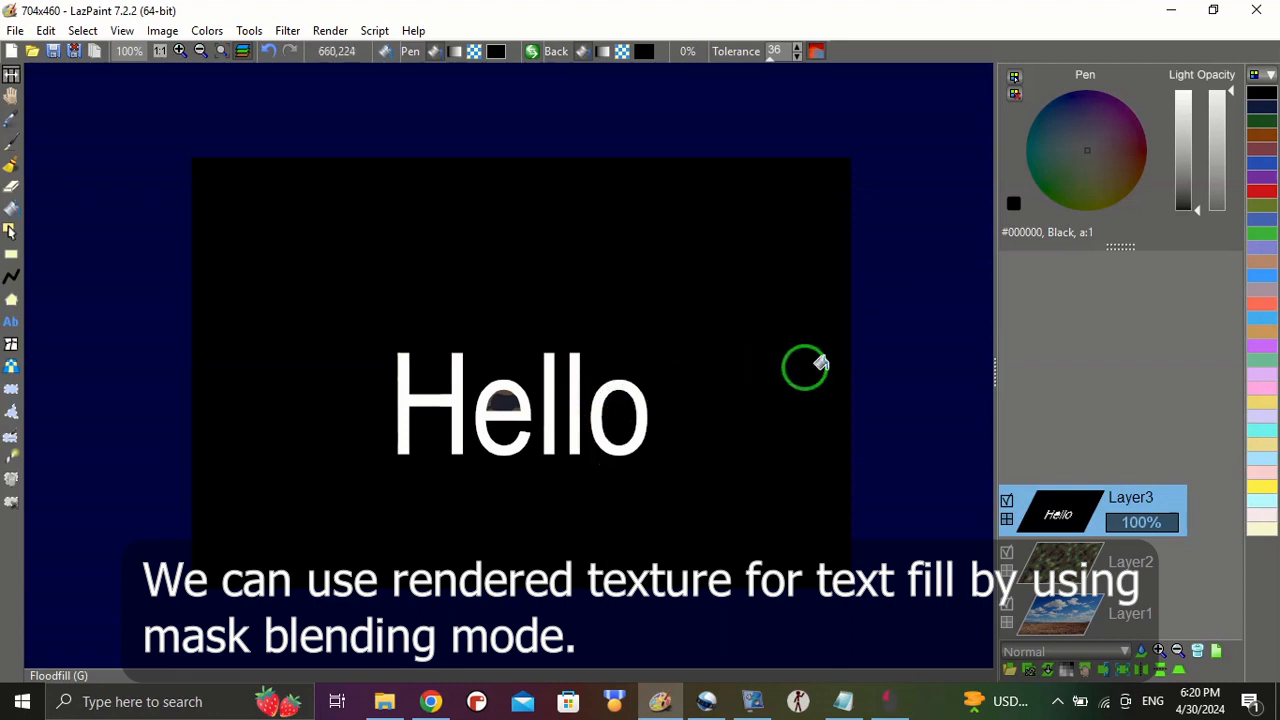
left_click(1120, 652)
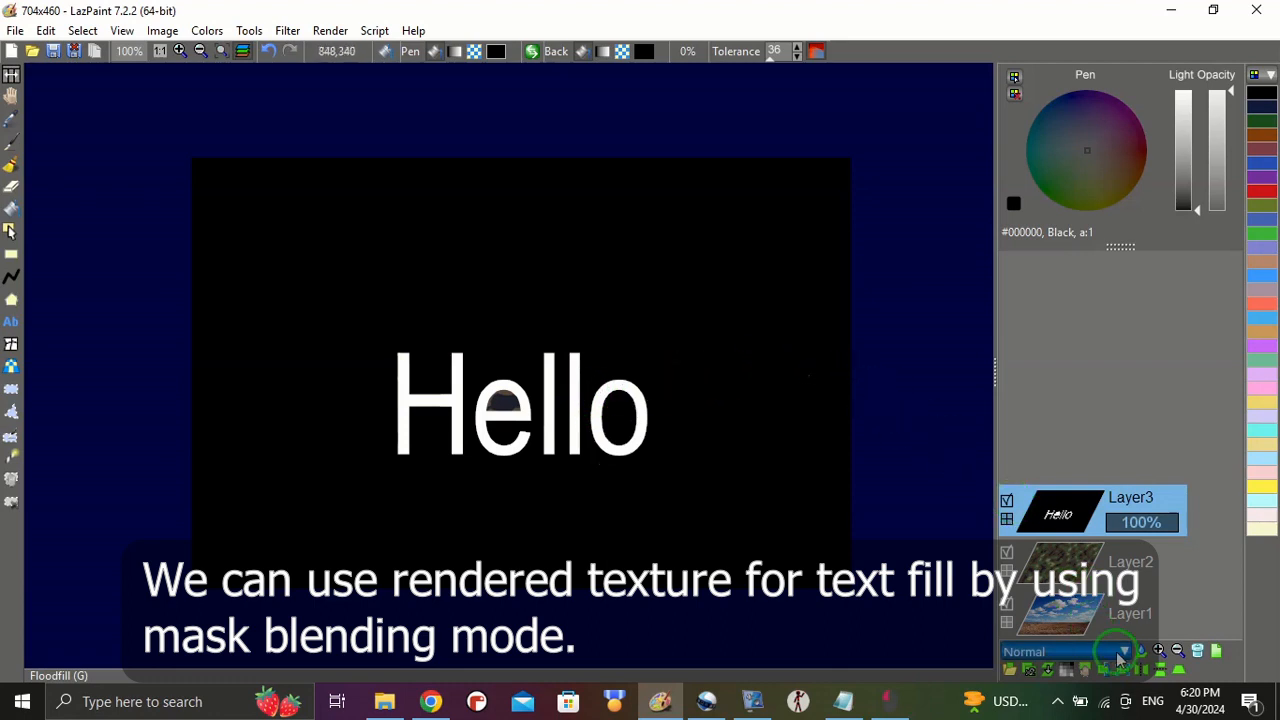
left_click(1134, 650)
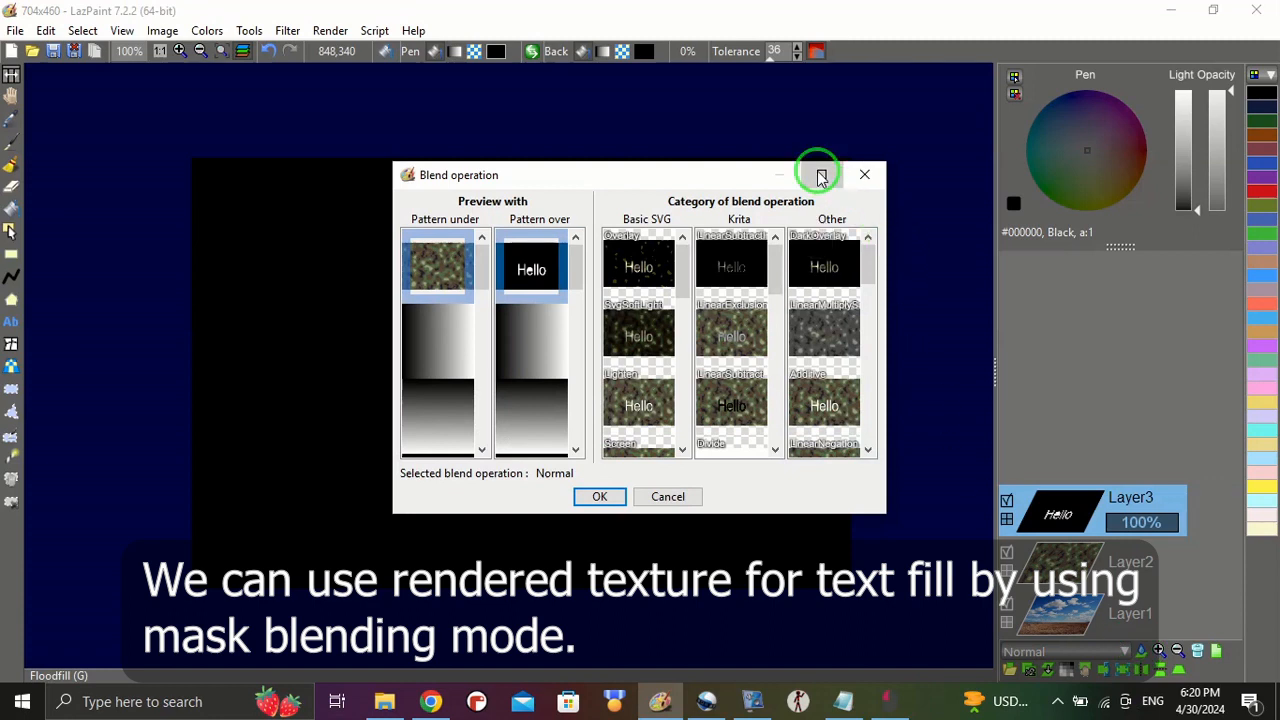
left_click(819, 174)
left_click_drag(1257, 133, 1279, 576)
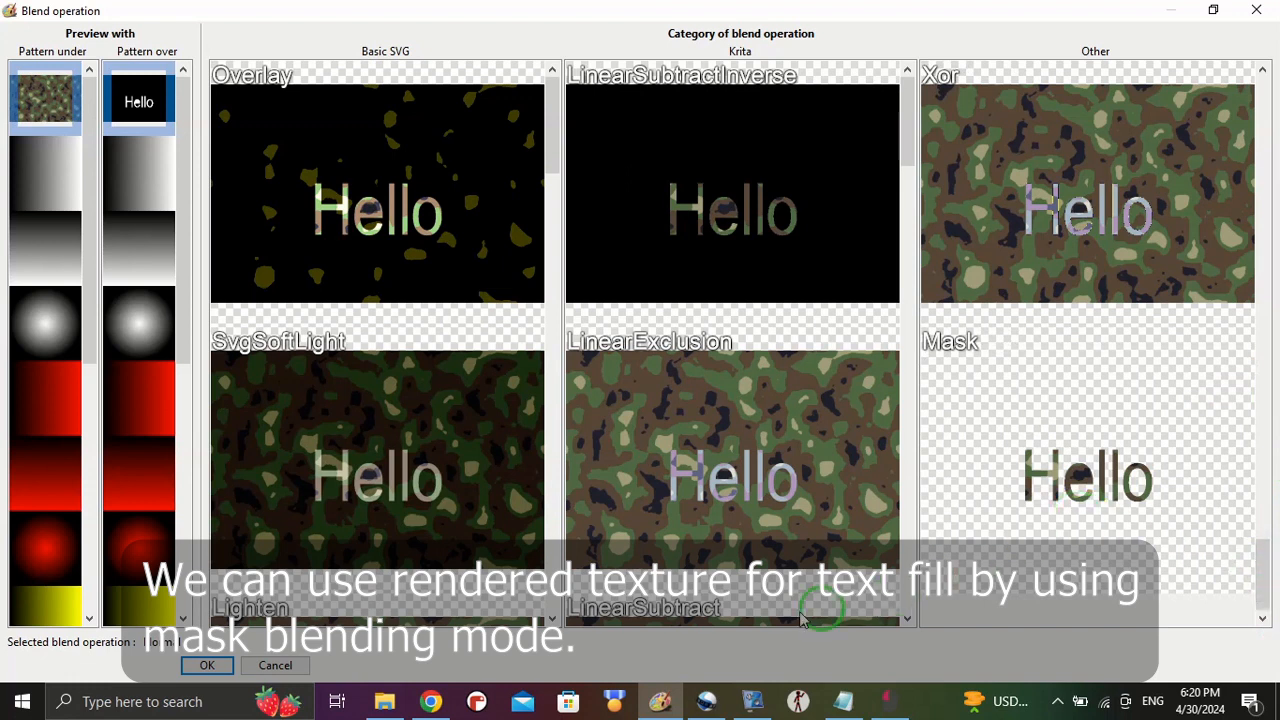
left_click(272, 663)
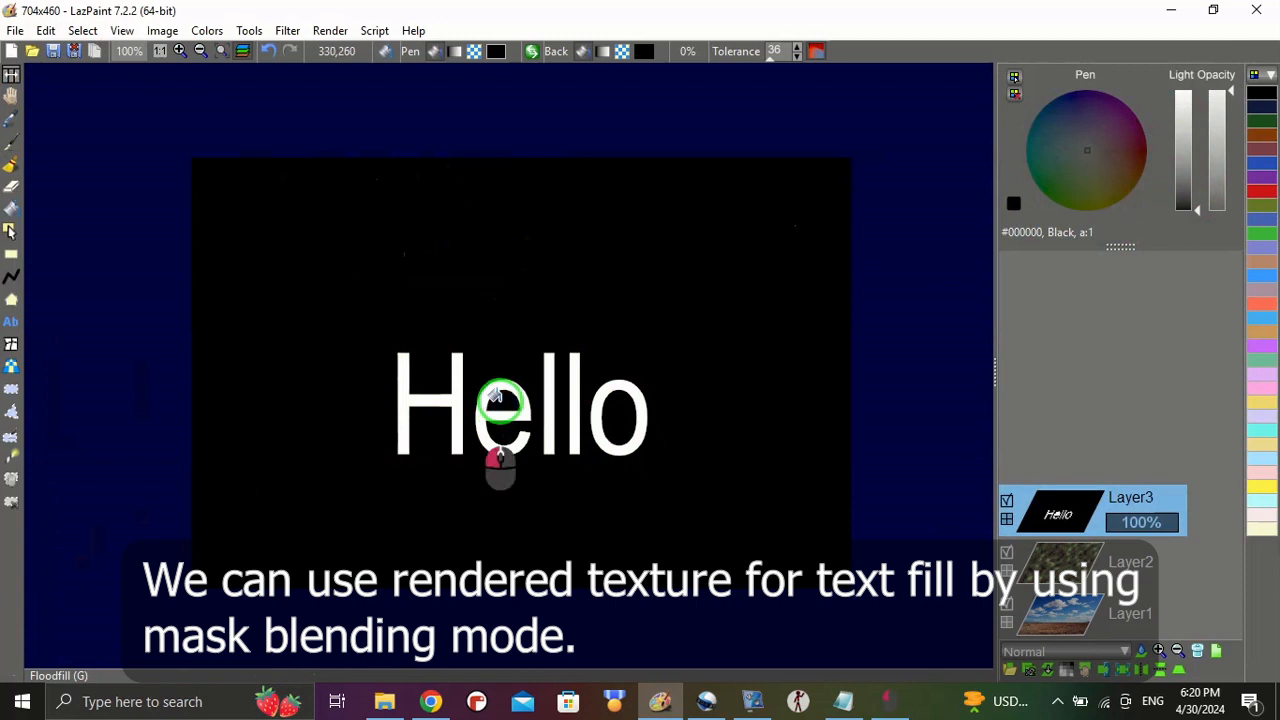
- Set the Hello layer's blending mode to Mask and merge it with the camouflage layer beneath
left_click(1141, 652)
left_click(824, 177)
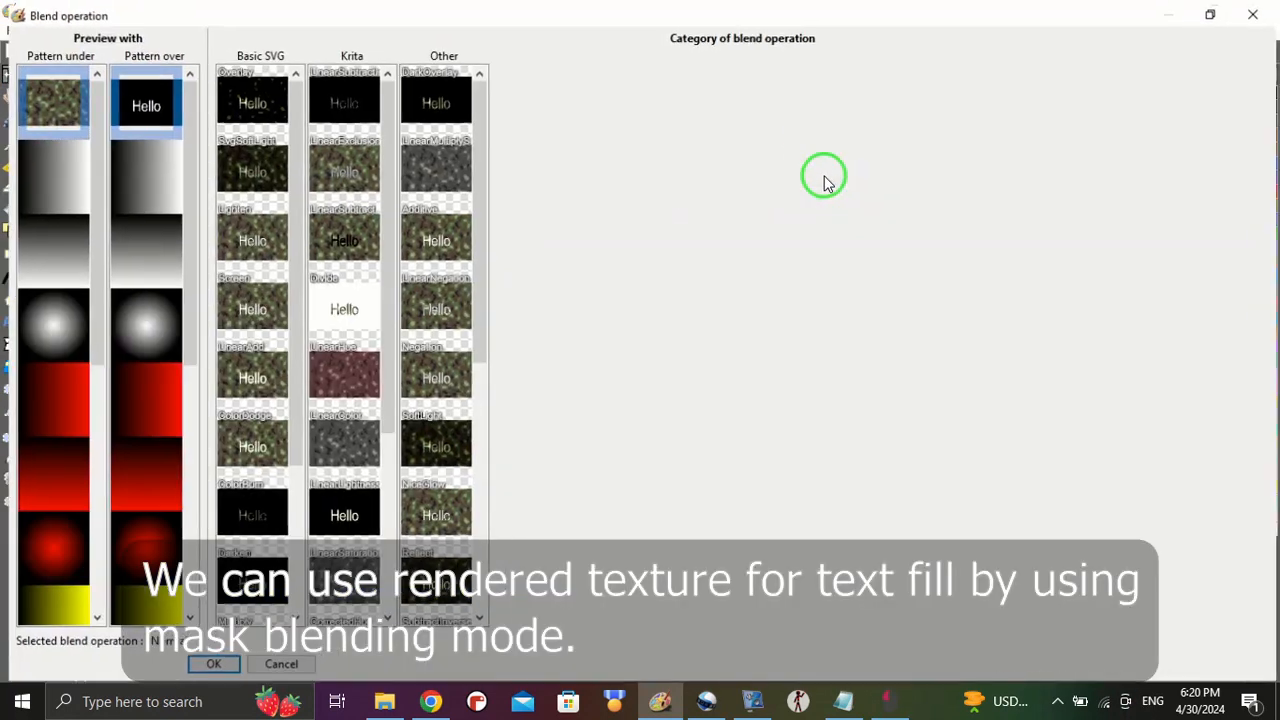
left_click_drag(1258, 110, 1257, 549)
left_click(1085, 485)
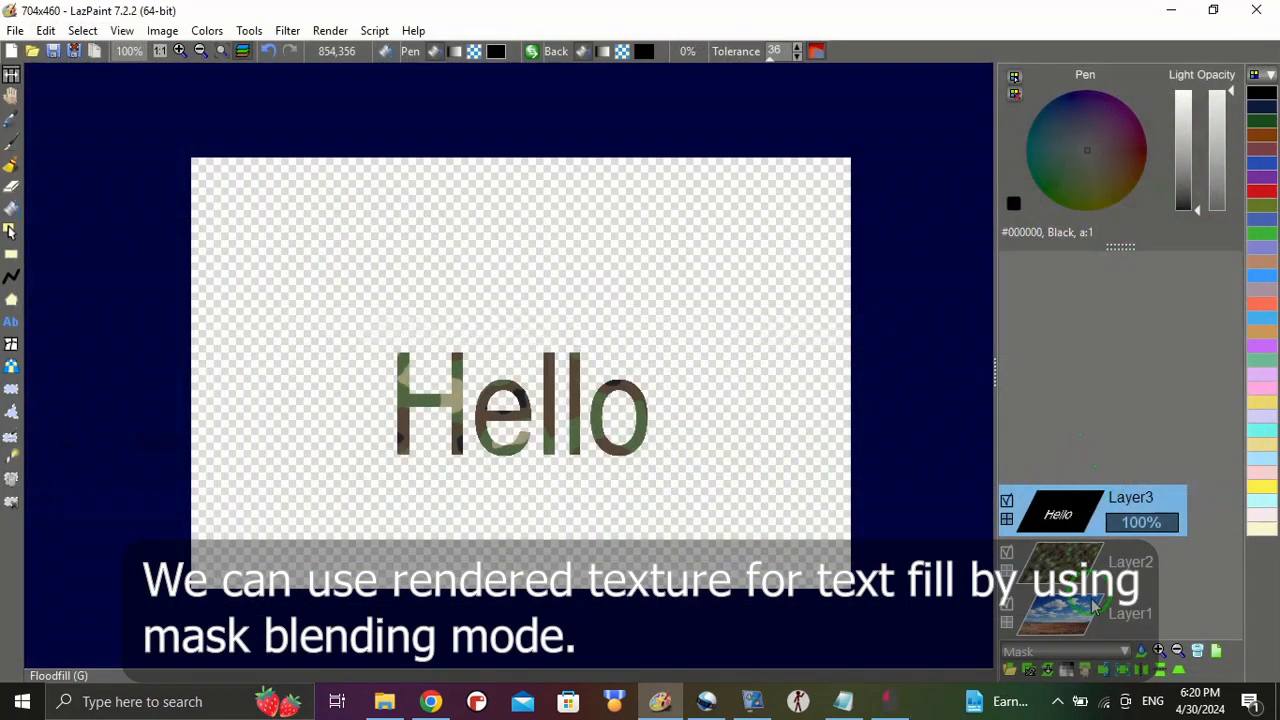
left_click(1050, 670)
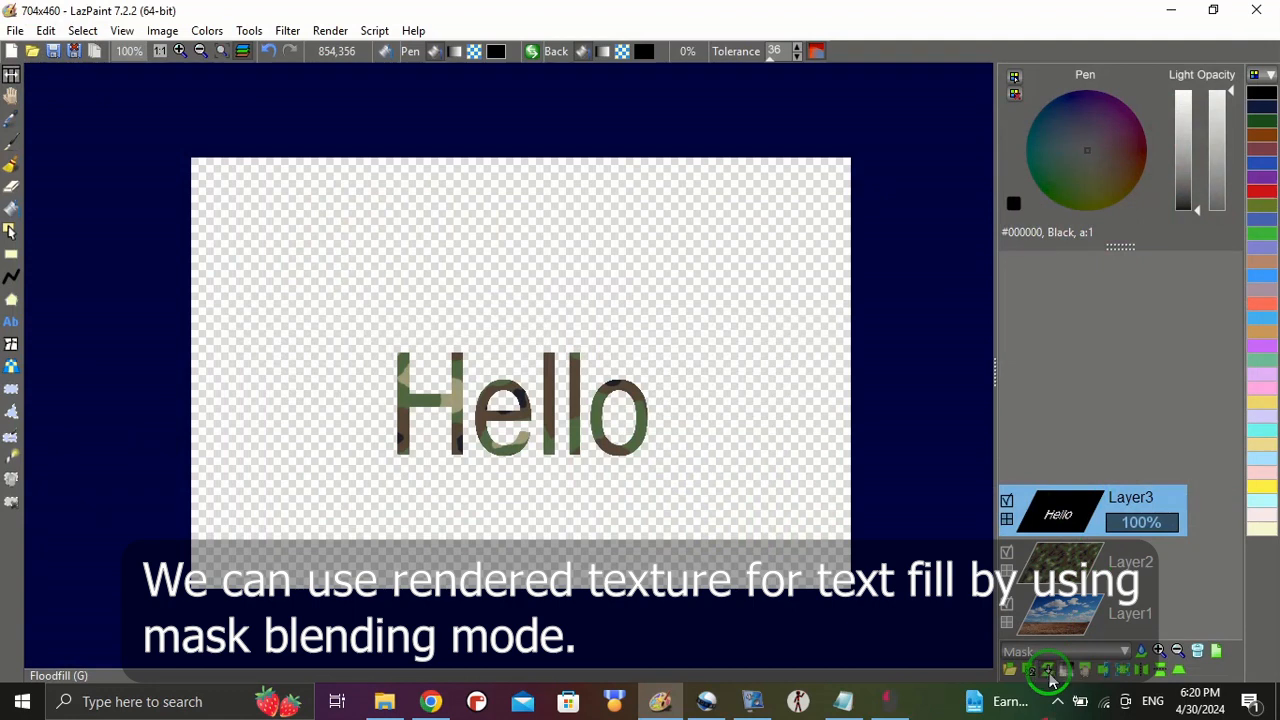